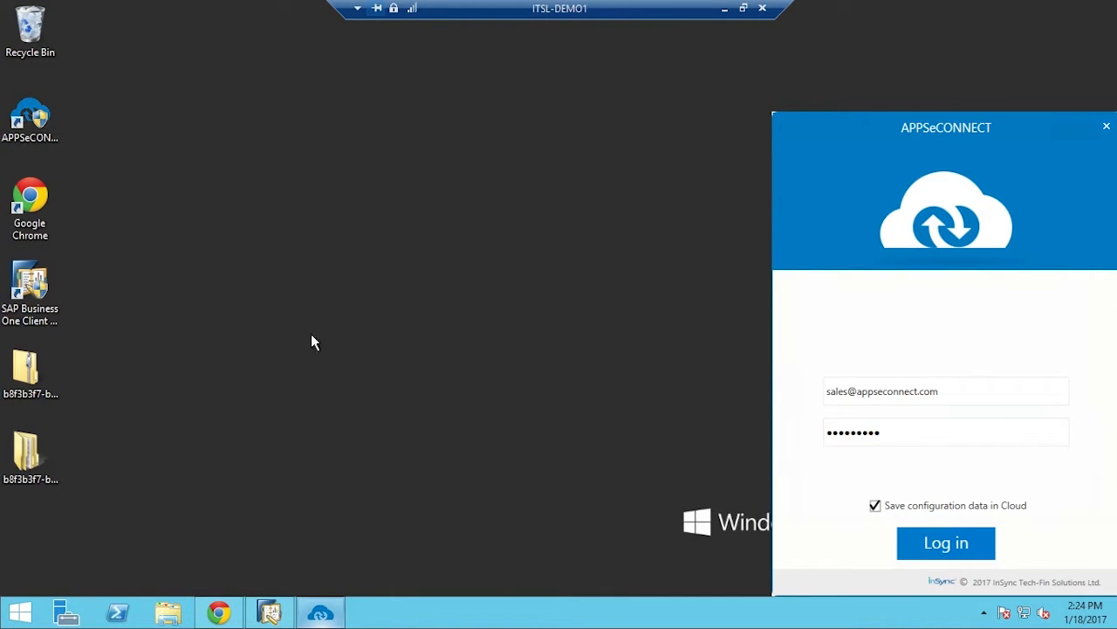
Bring the window forward and log in to APPSeCONNECT with the saved credentials
left_click(218, 613)
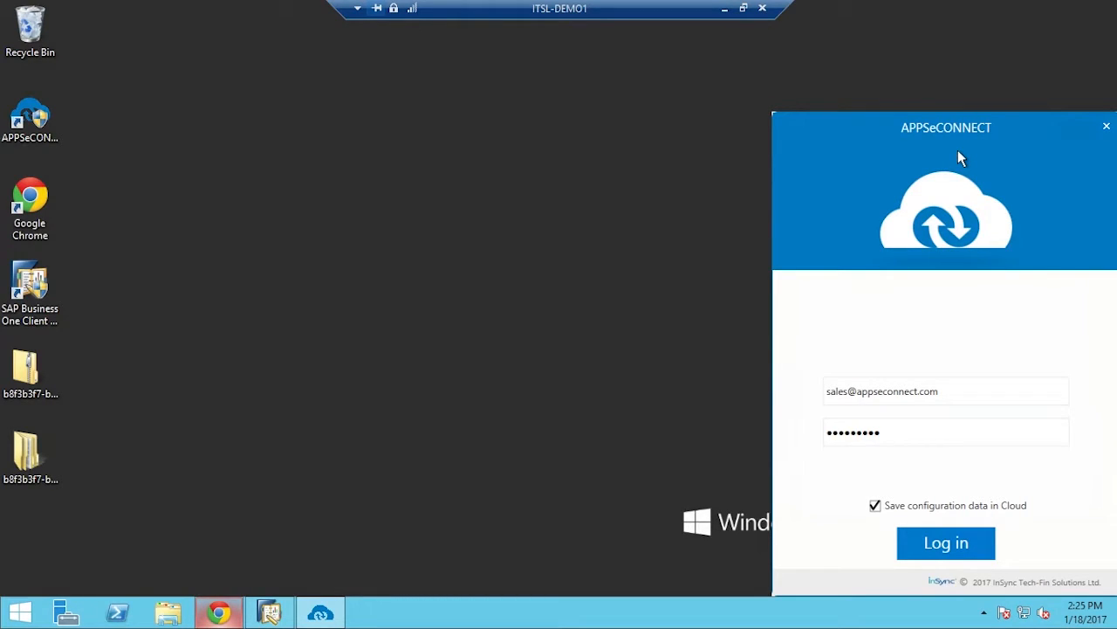
left_click(958, 543)
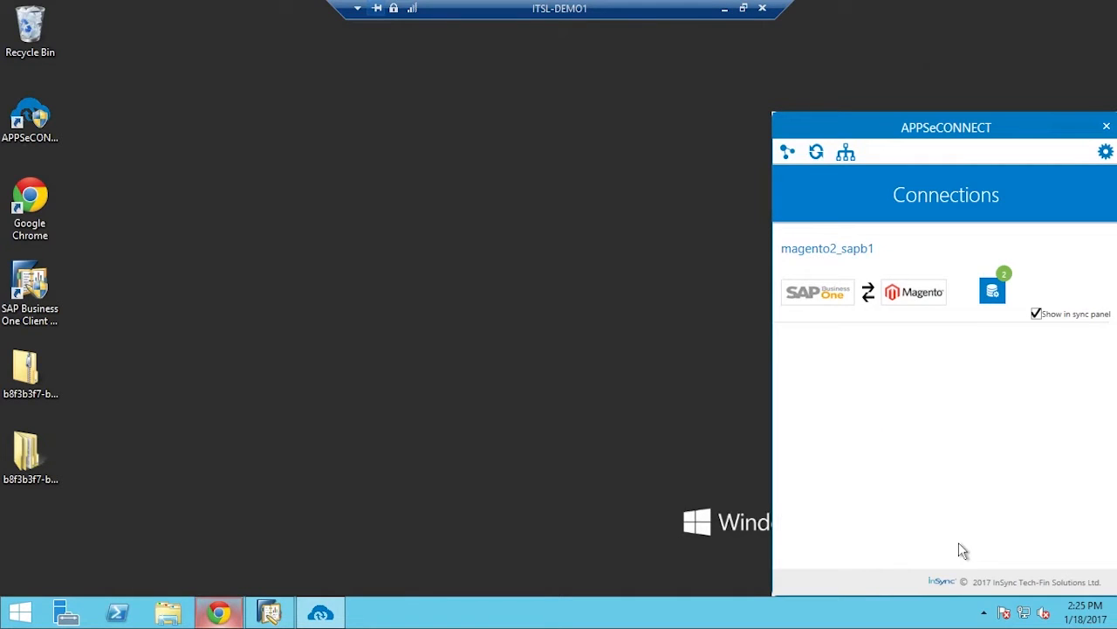
Open the Sync Panel from the Connections toolbar
left_click(826, 172)
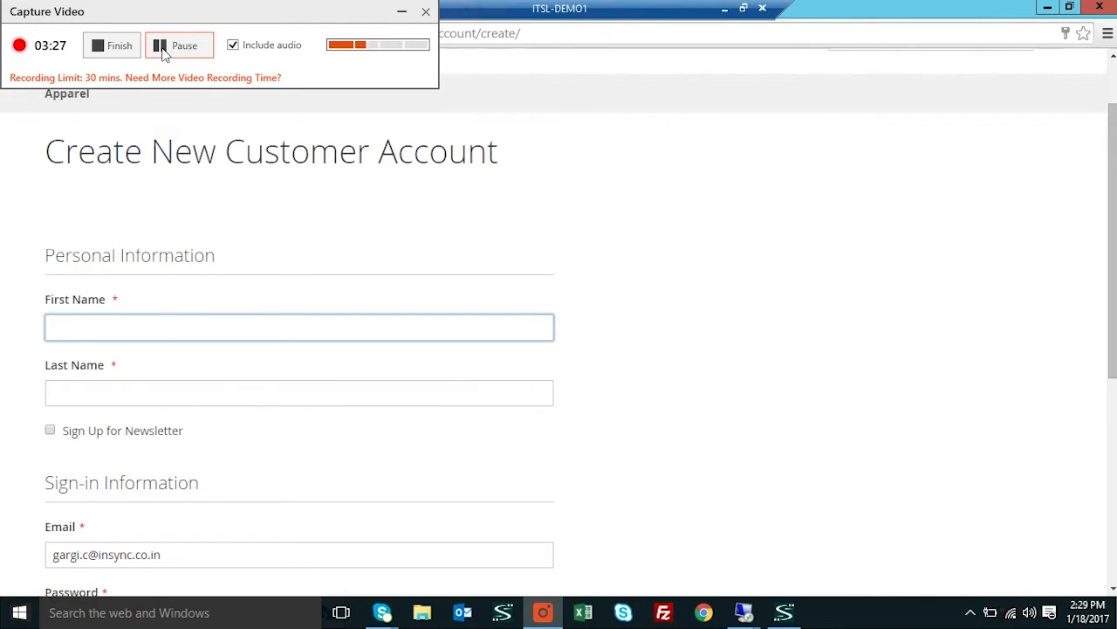
Enter the customer's first name and last name, and replace the e-mail with a new address
left_click(111, 338)
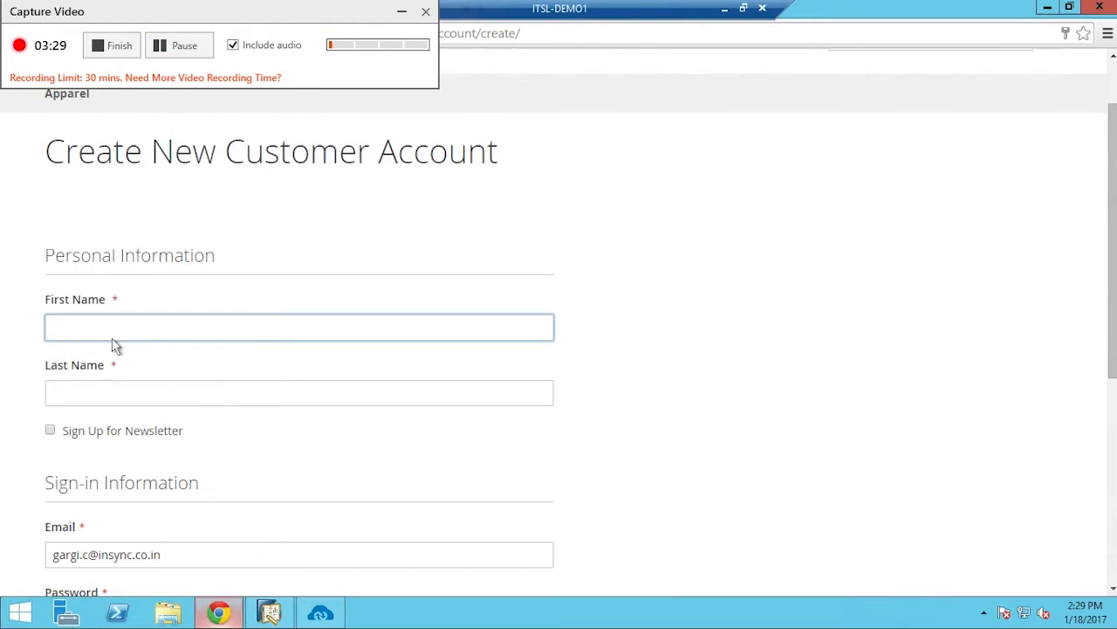
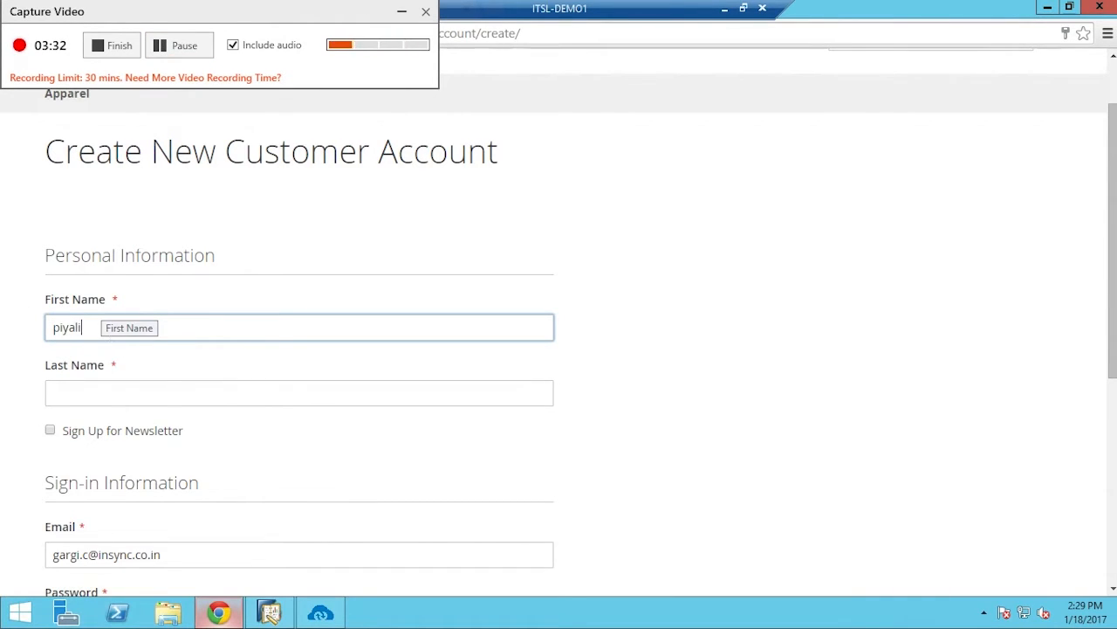
key("Tab")
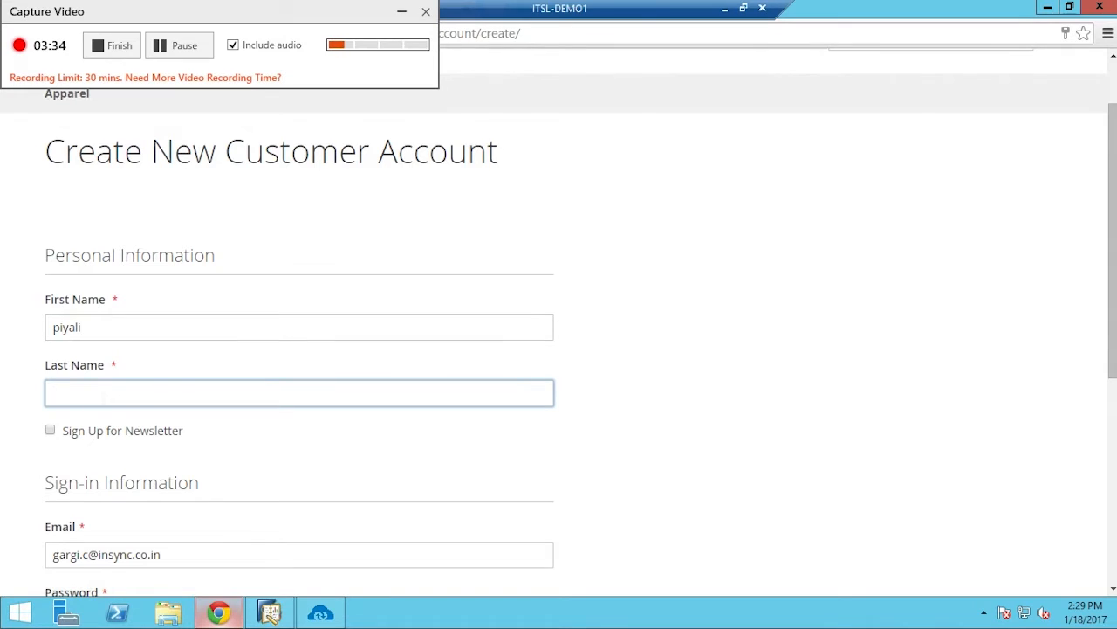
scroll(558, 349, "down", 2)
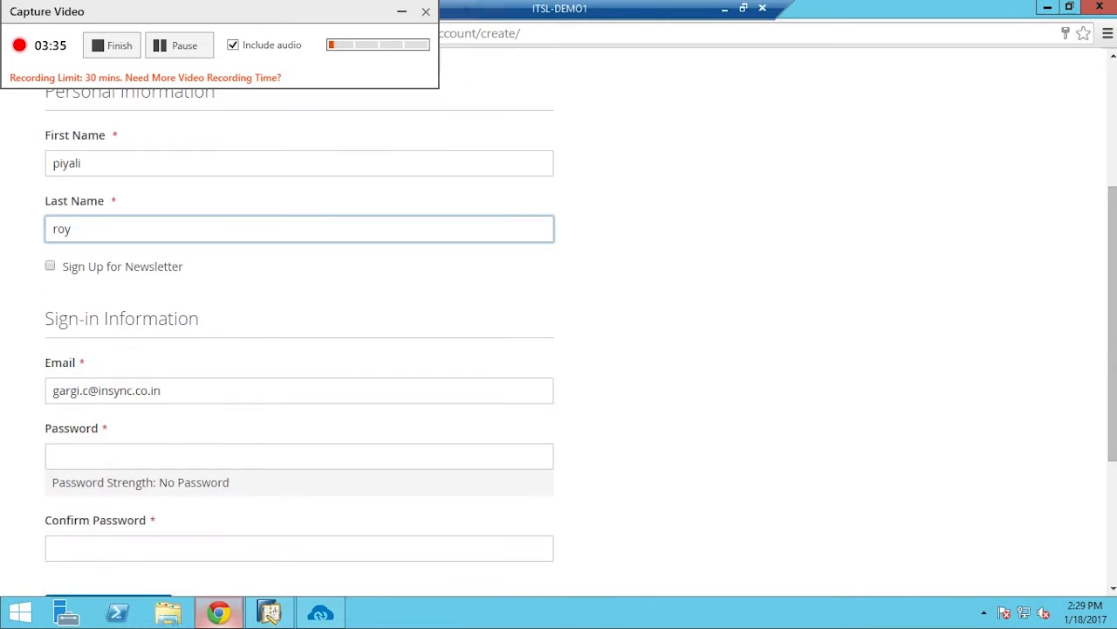
left_click_drag(165, 390, 50, 390)
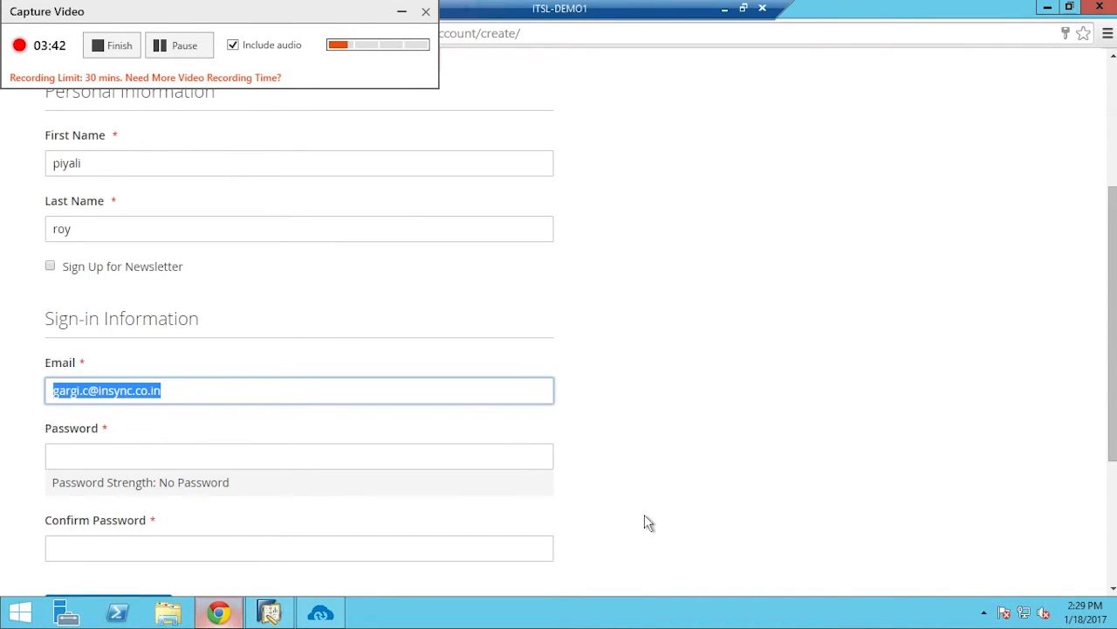
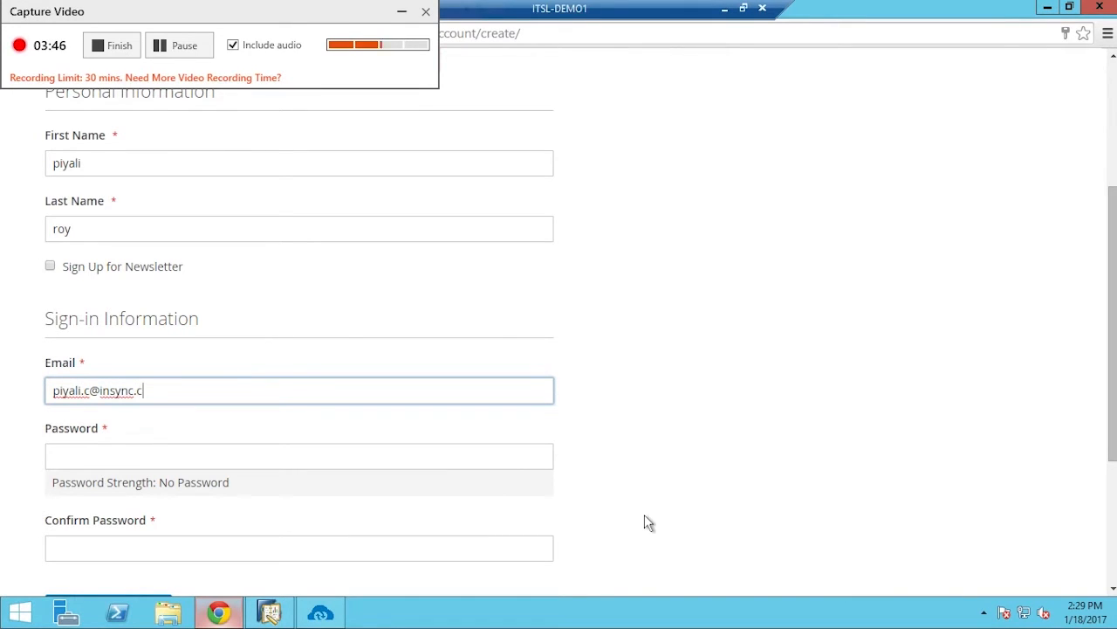
Set and confirm the account password, then submit the registration
left_click(268, 462)
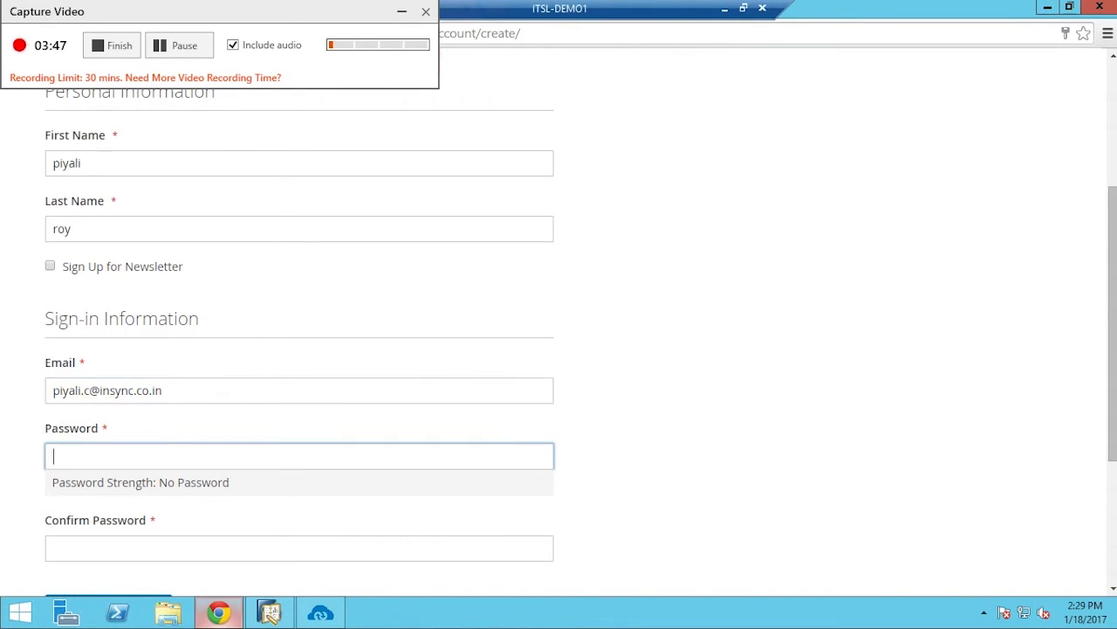
type("123456789")
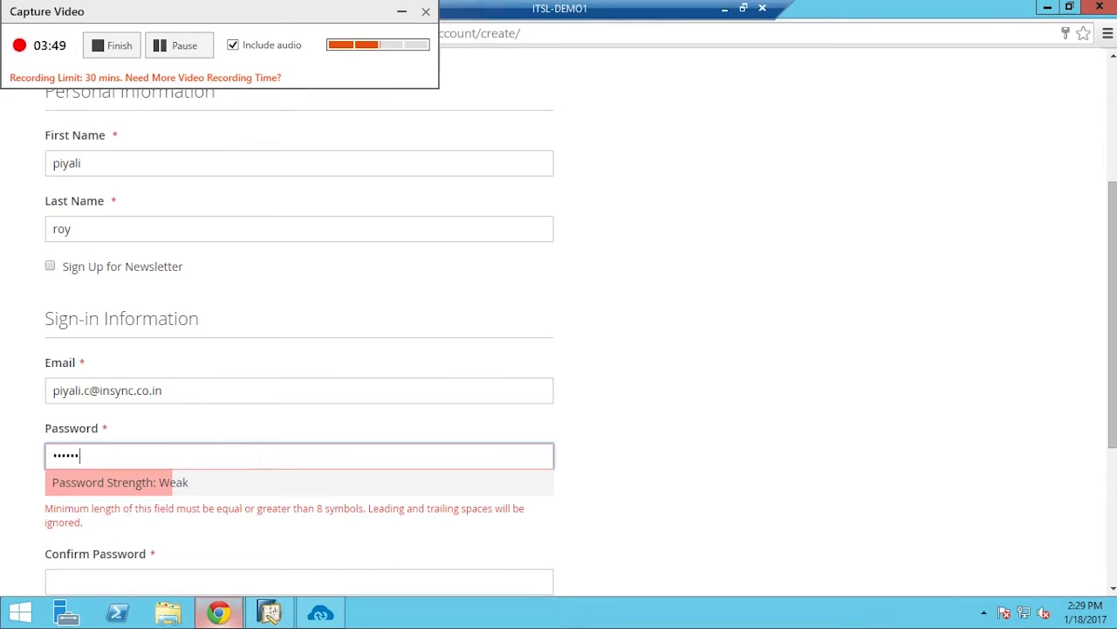
left_click(142, 552)
type("123456789")
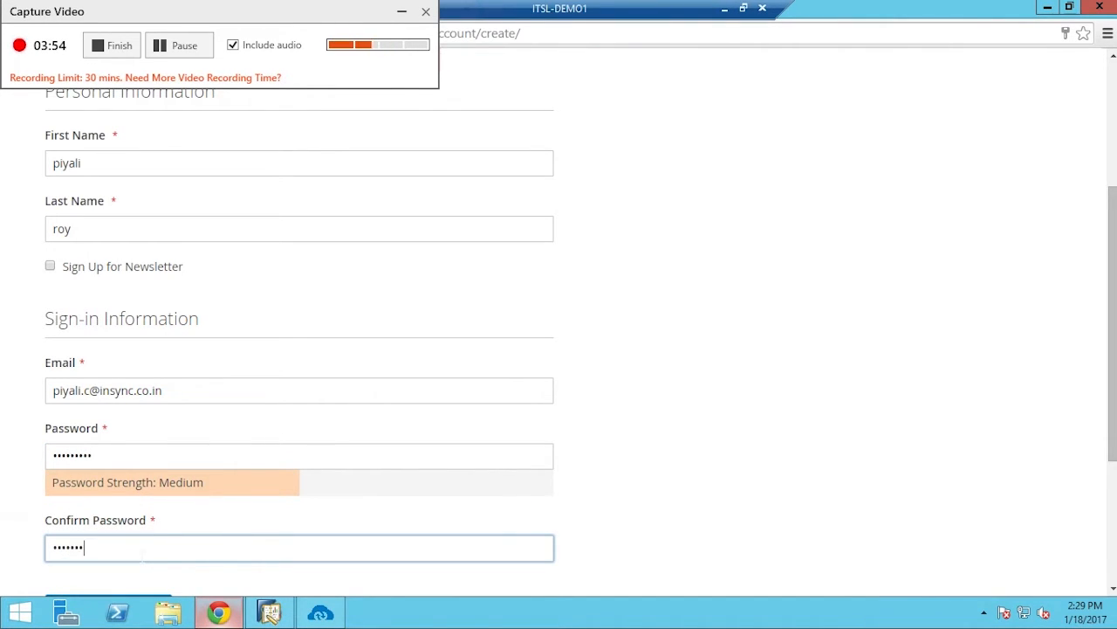
scroll(150, 527, "down", 2)
left_click(129, 469)
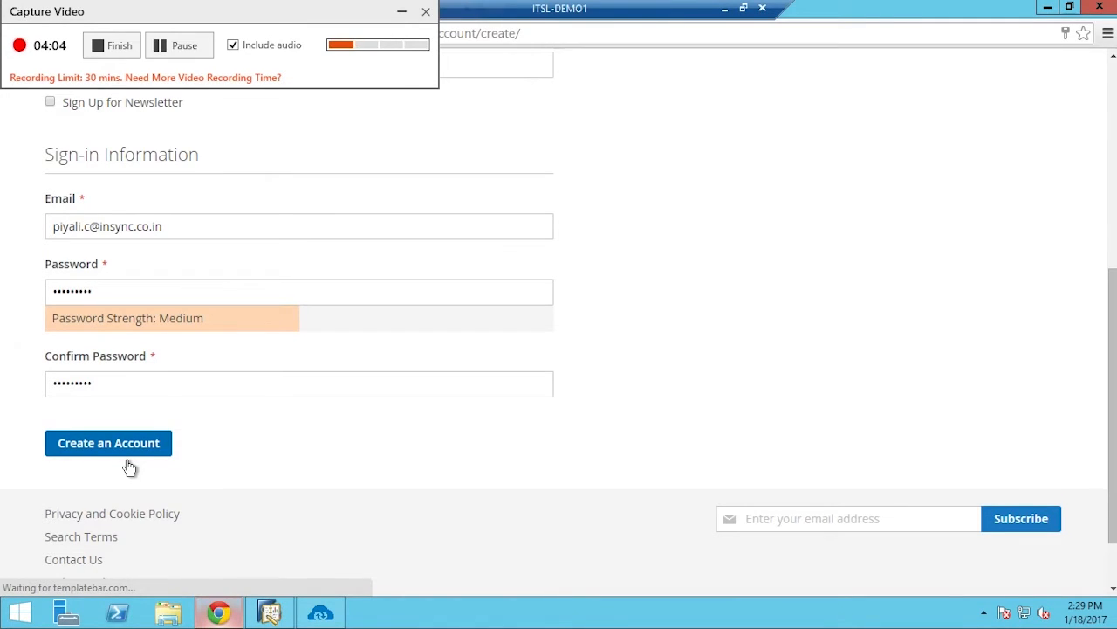
scroll(202, 417, "up", 5)
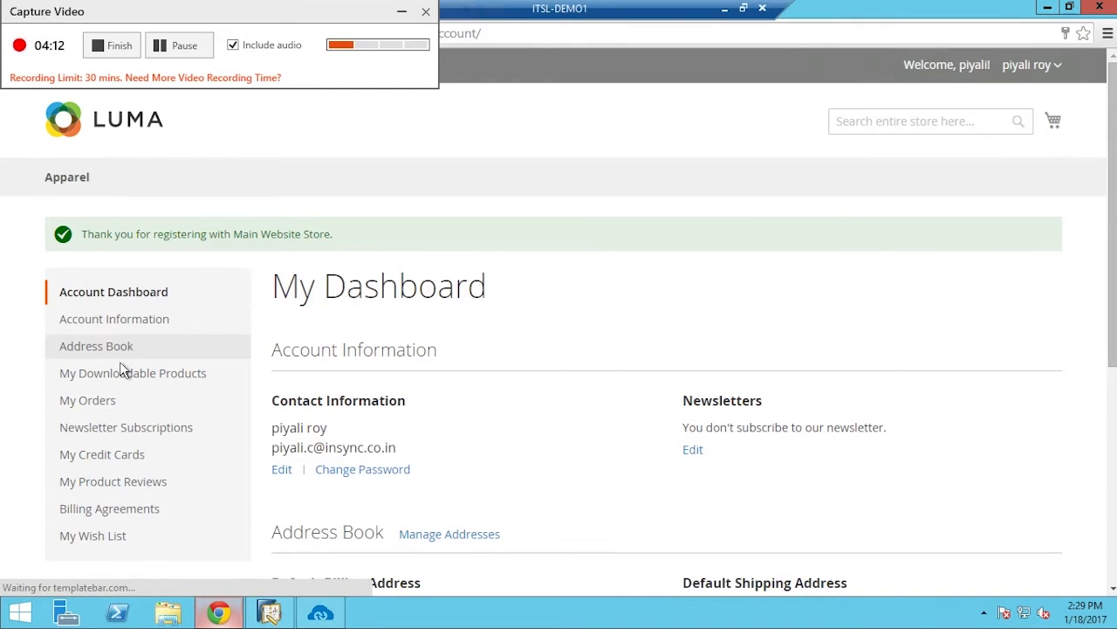
Start a new address with company 'insync' and the customer's phone and fax numbers
left_click(120, 362)
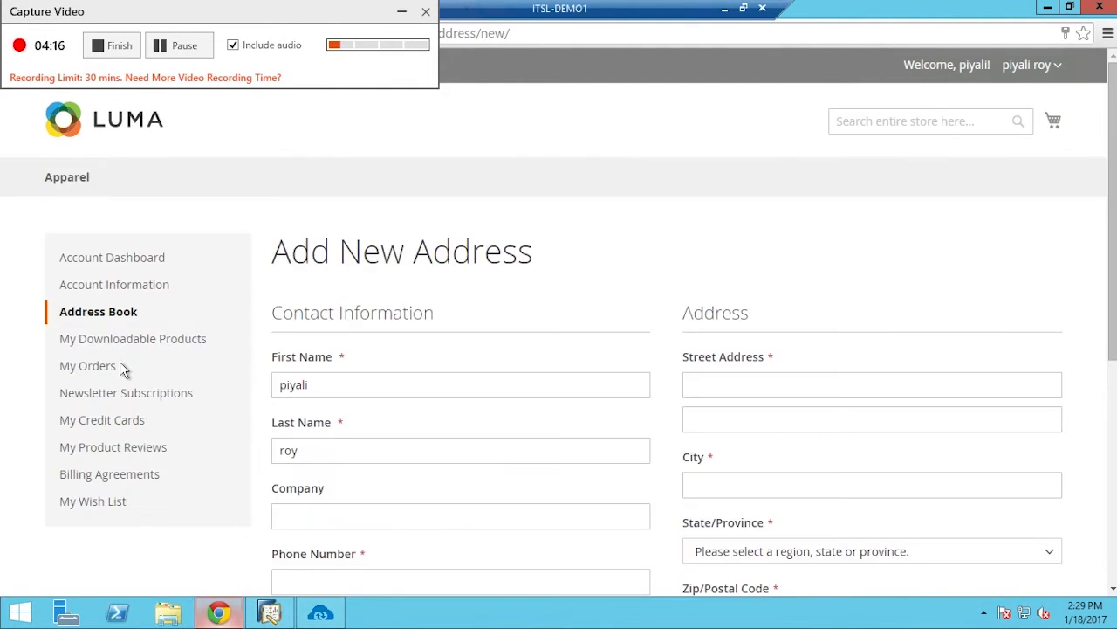
scroll(280, 486, "down", 2)
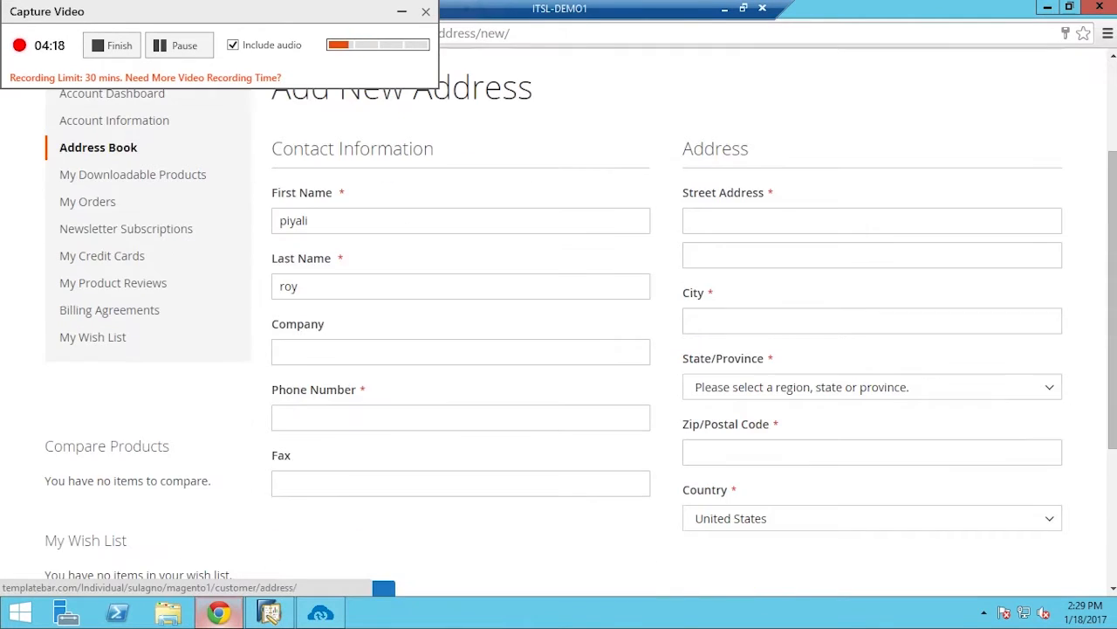
left_click(315, 354)
type("insync")
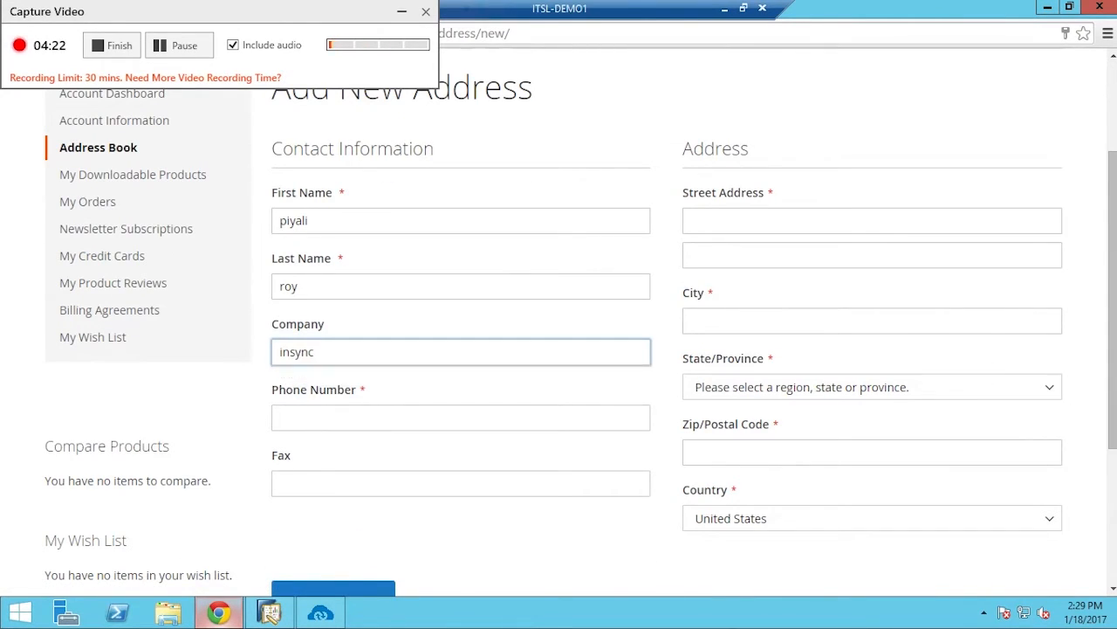
key("Tab")
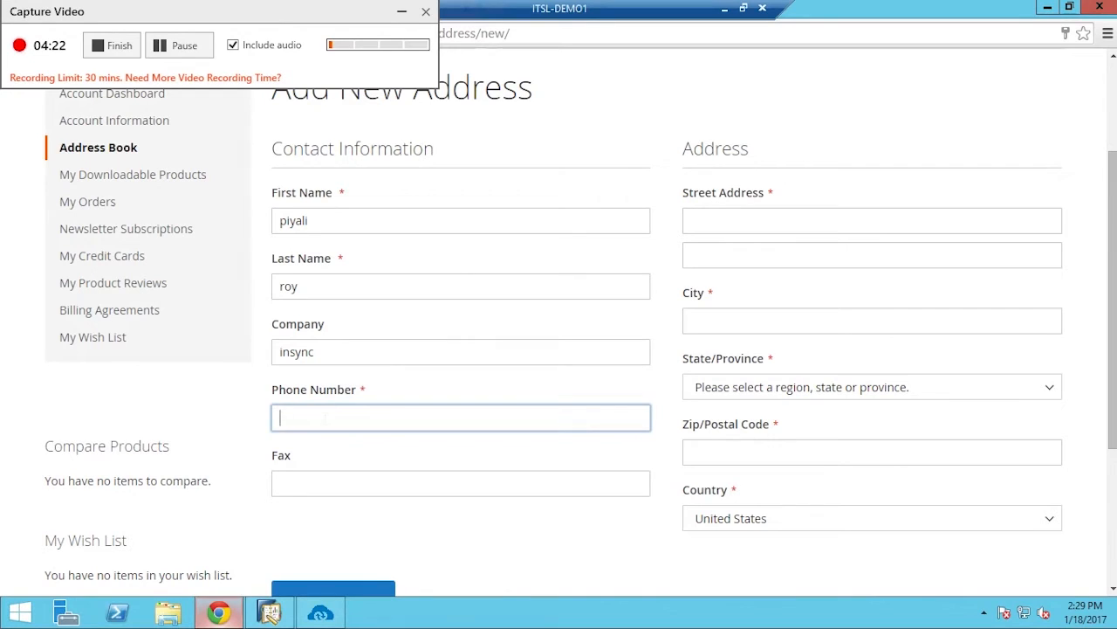
type("98765432")
left_click(329, 485)
type("1234")
Fill in the street, city, state Alaska and zip code, then save the address
left_click(735, 221)
type("kasba")
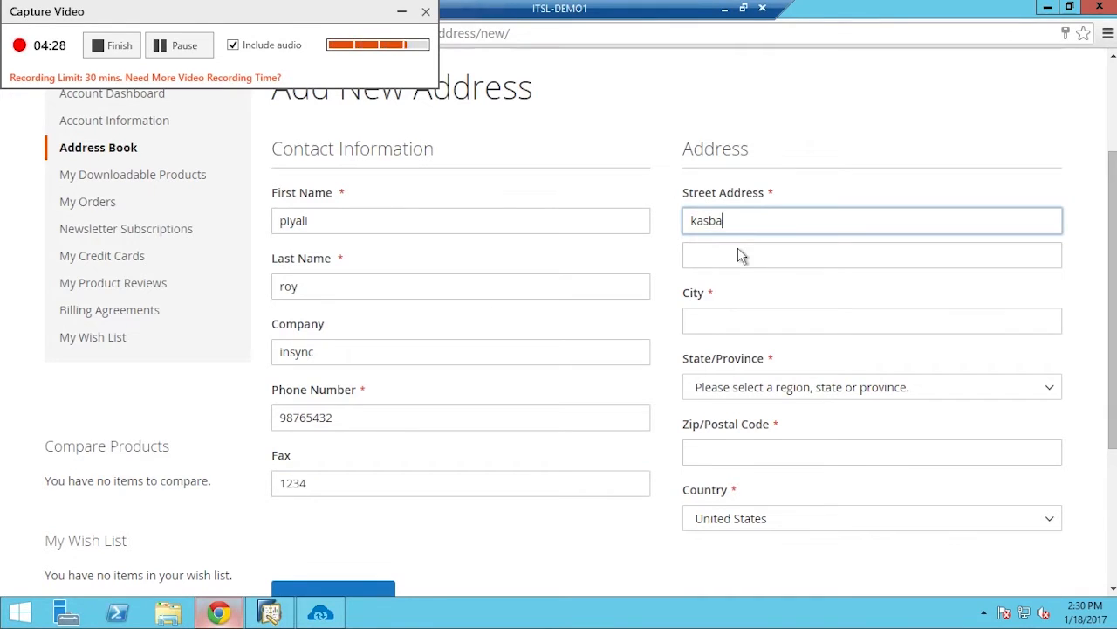
left_click(733, 321)
type("US")
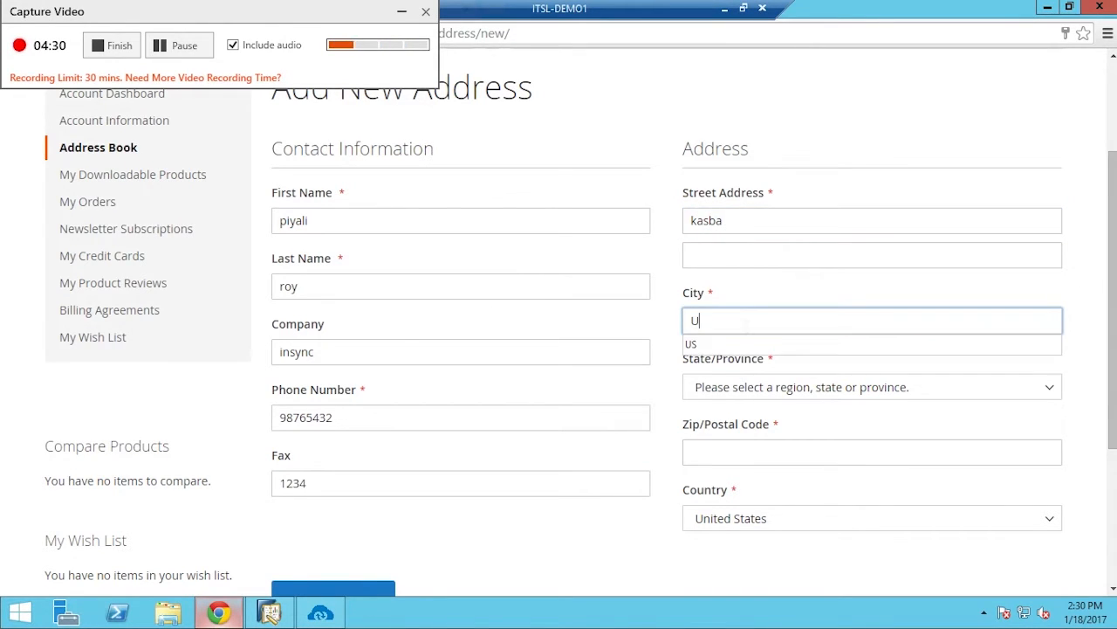
left_click(774, 397)
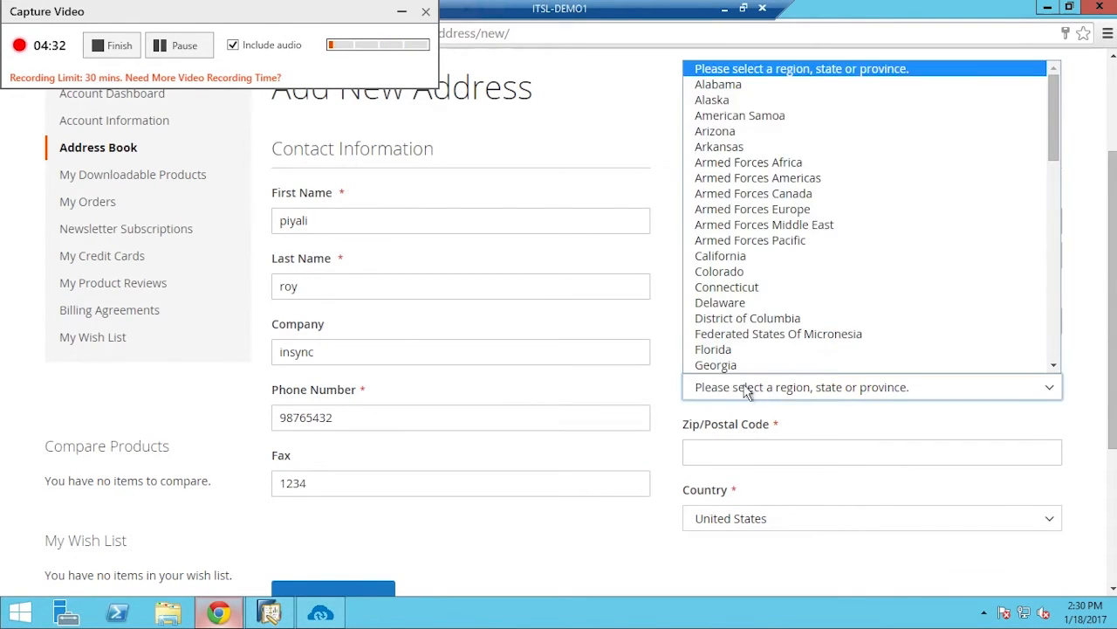
left_click(753, 99)
key("Tab")
type("9")
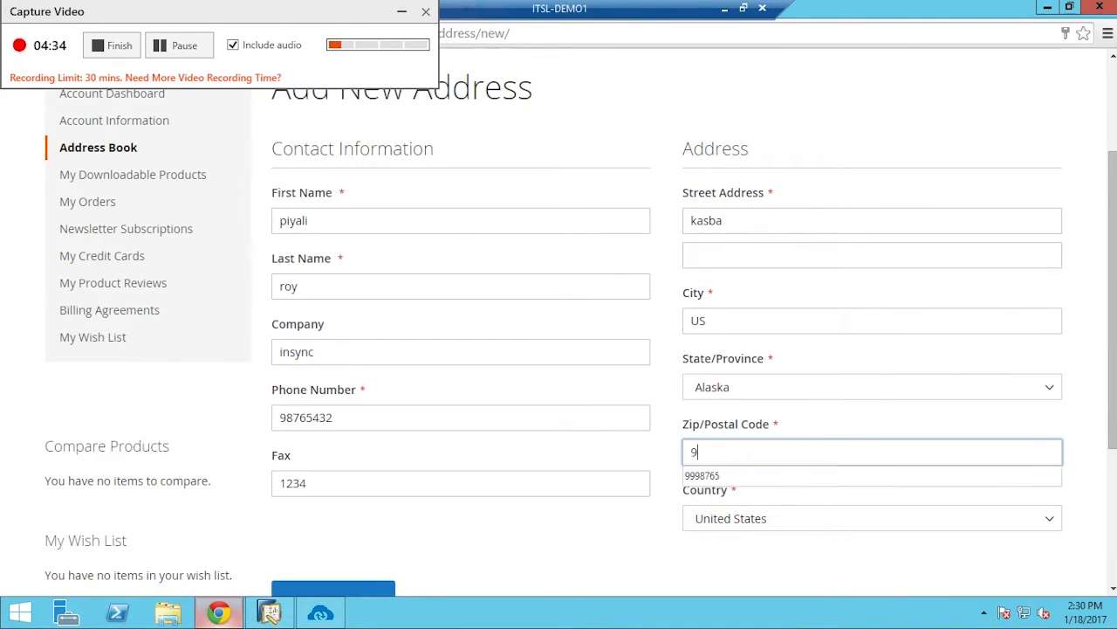
type("8765")
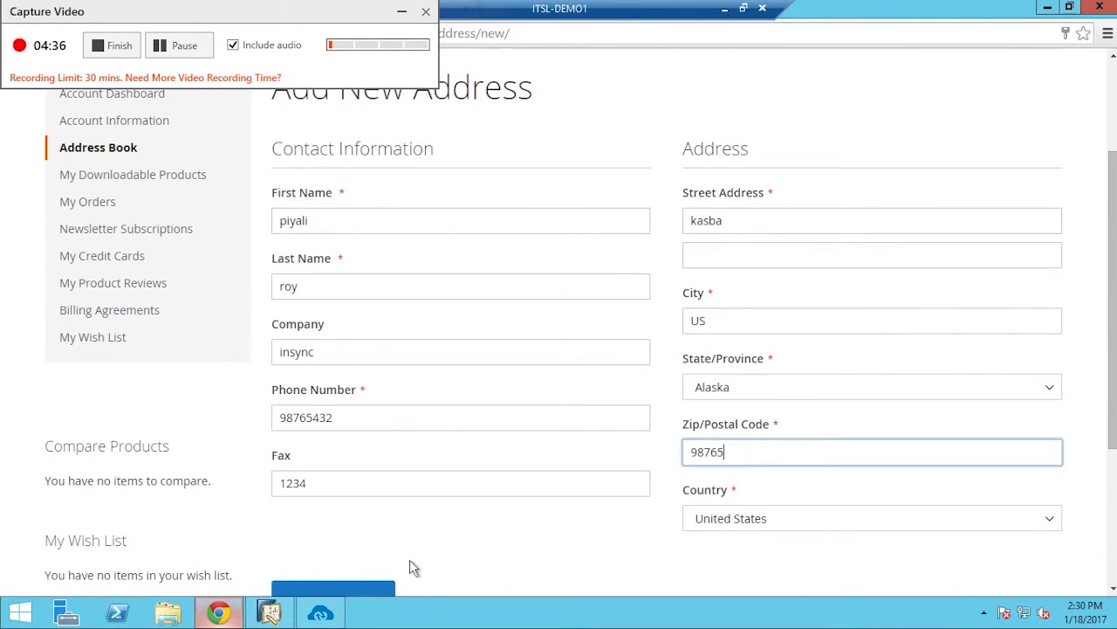
scroll(402, 541, "down", 2)
left_click(381, 455)
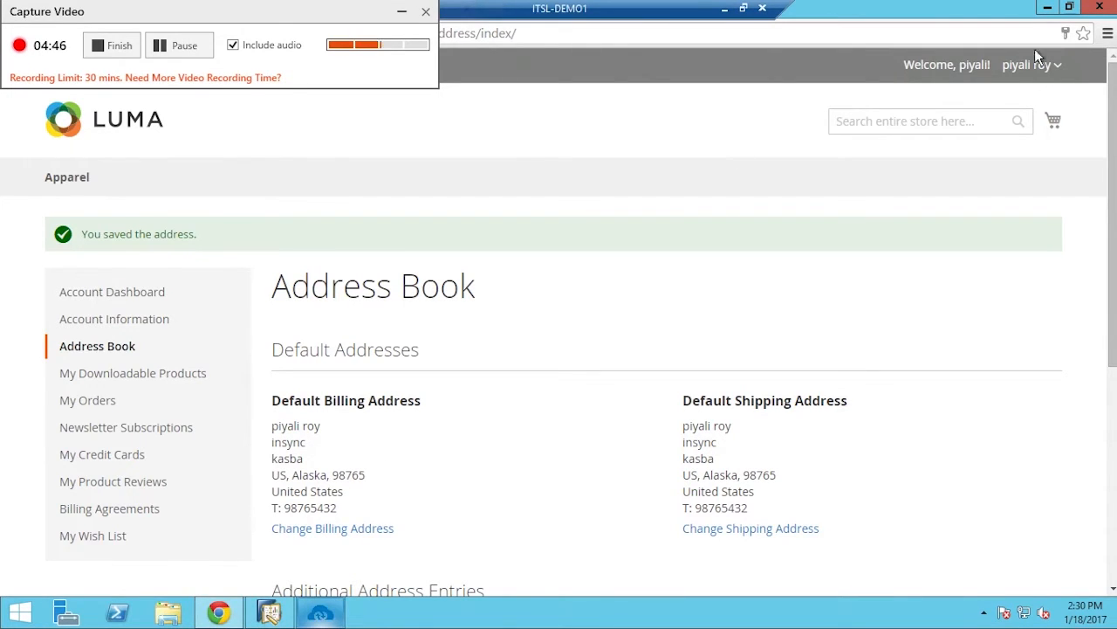
Bring APPSeCONNECT back and expand, then collapse, the SAP-to-Magento touch point list
left_click(314, 616)
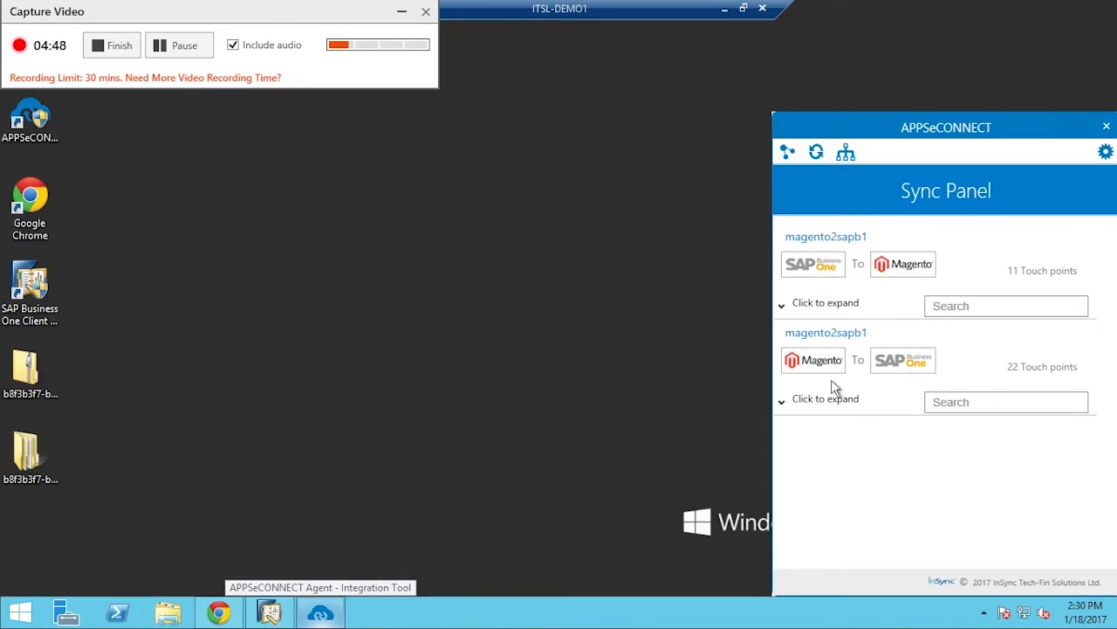
left_click(794, 314)
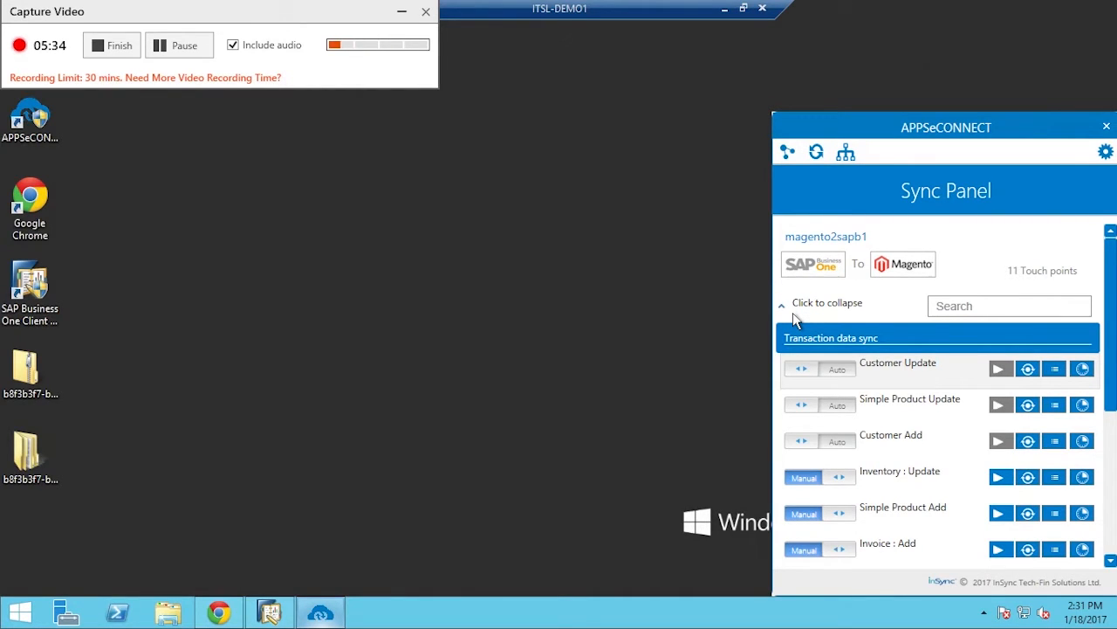
left_click(796, 317)
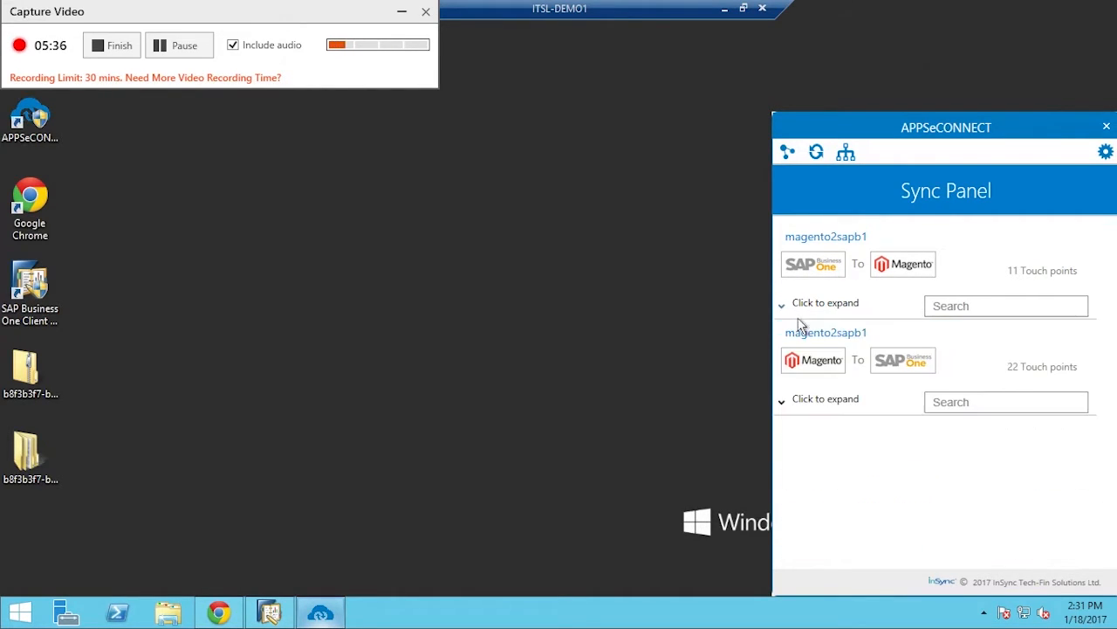
Filter Magento-to-SAP touch points by 'bus' and run the Business Partner : Add sync
left_click(967, 415)
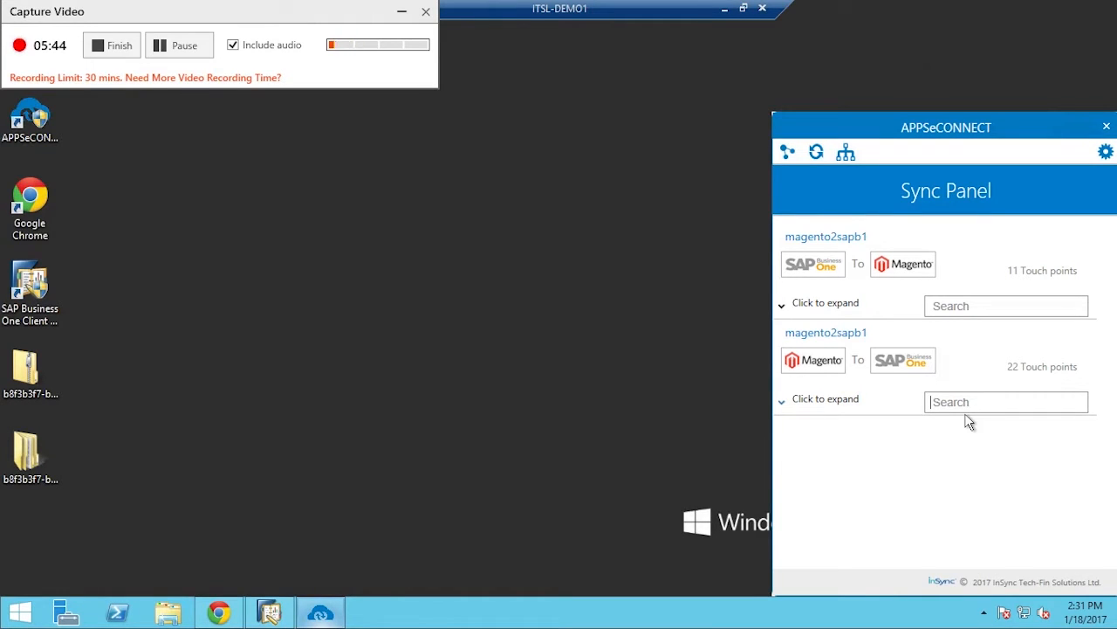
type("cu")
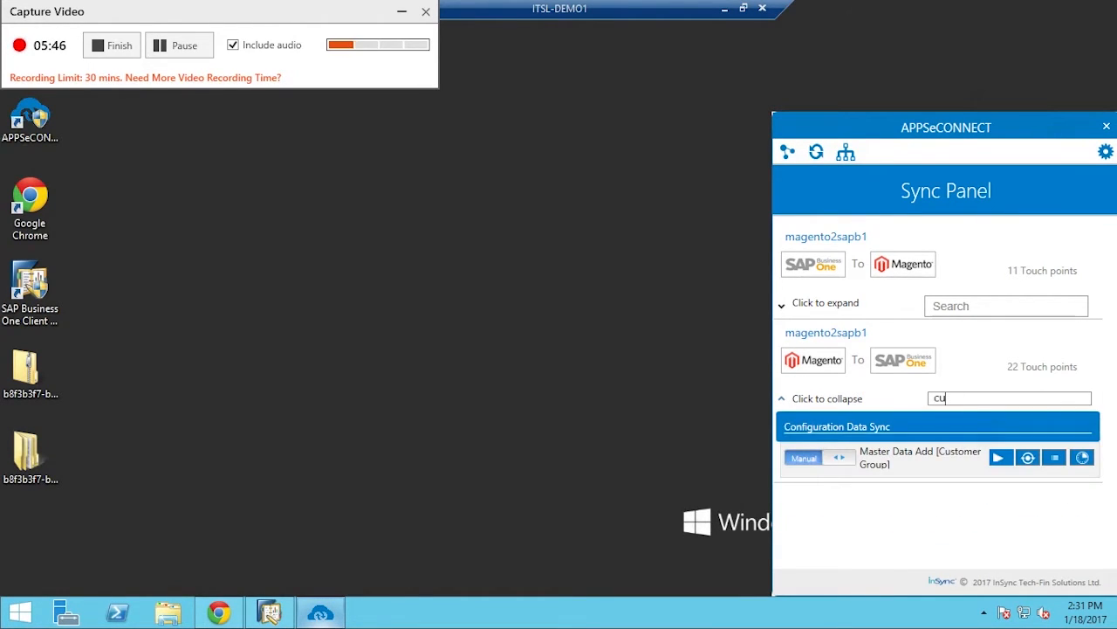
key("BackSpace")
key("BackSpace")
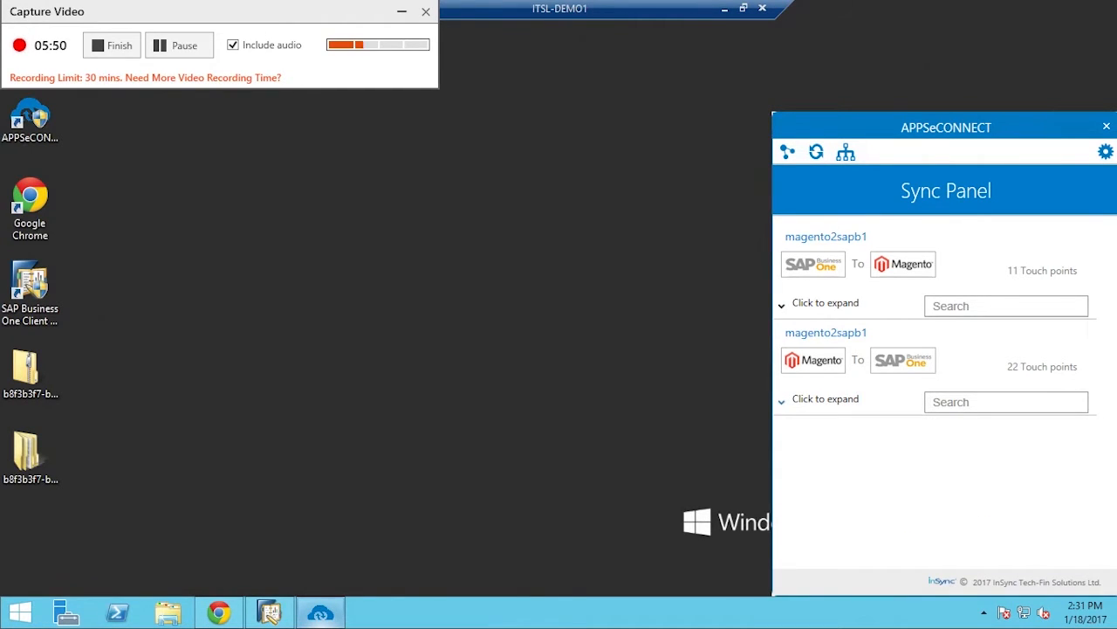
type("bus")
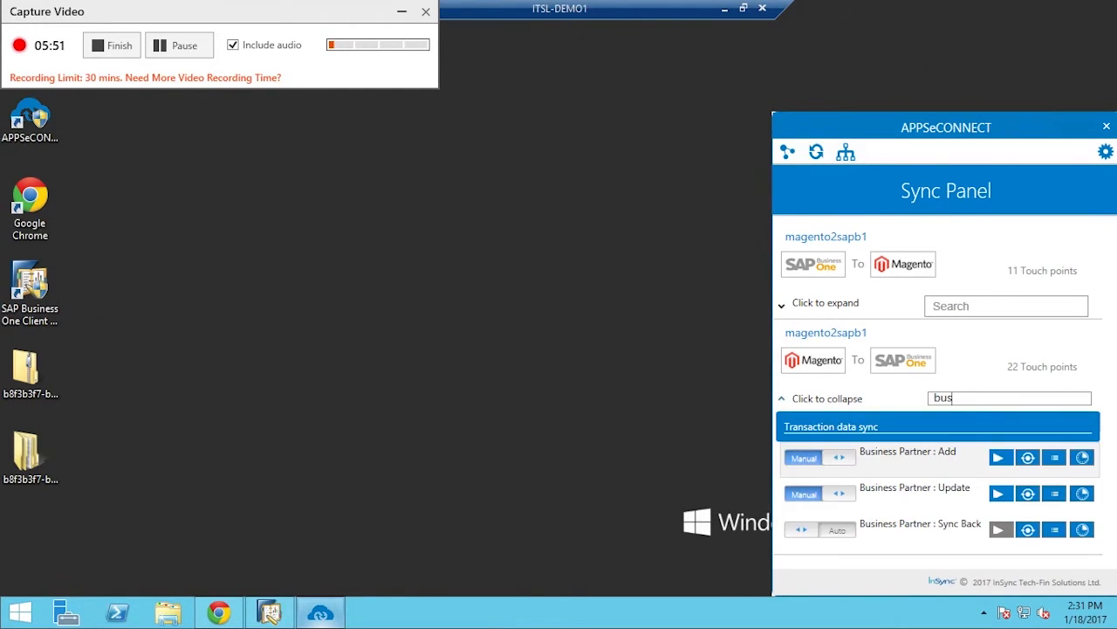
left_click(1009, 463)
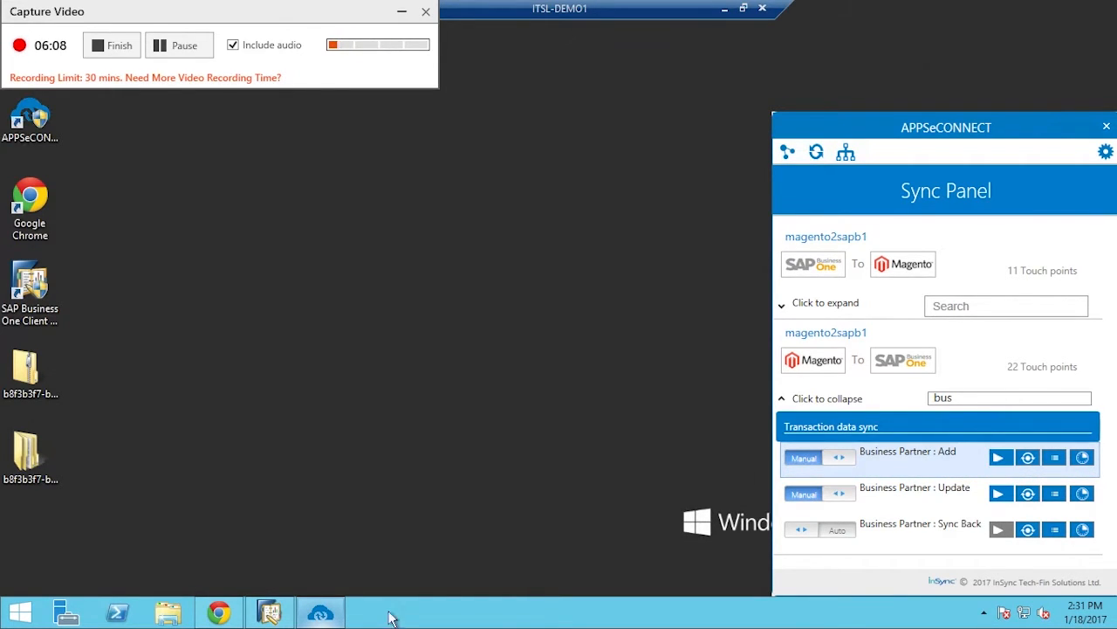
Open Business Partner Master Data in SAP B1 and look up the customer by first name
left_click(269, 613)
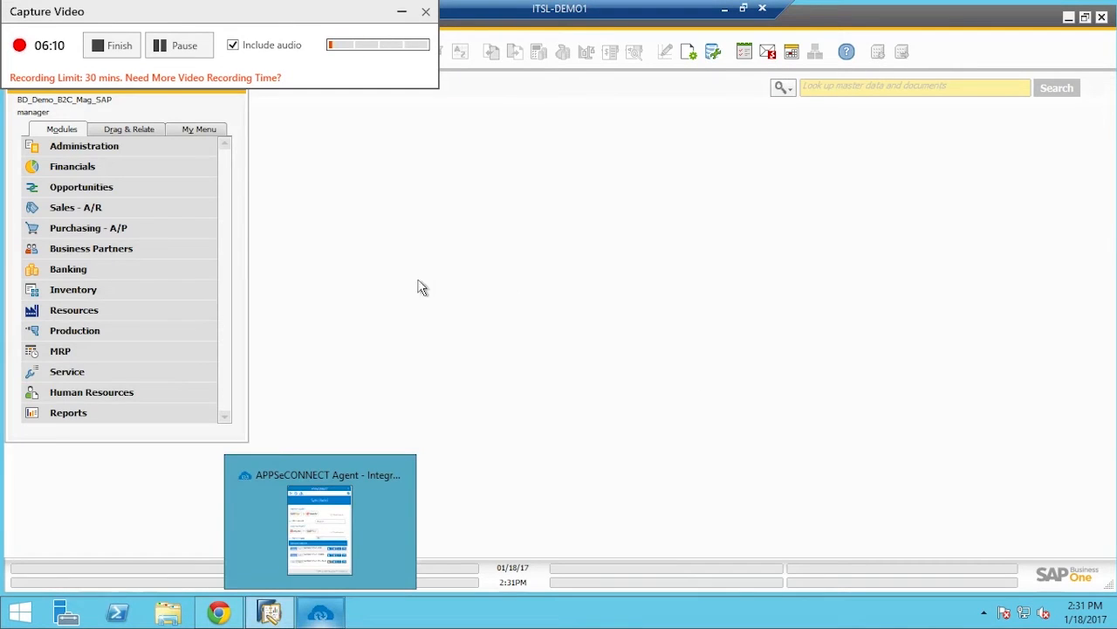
left_click(138, 257)
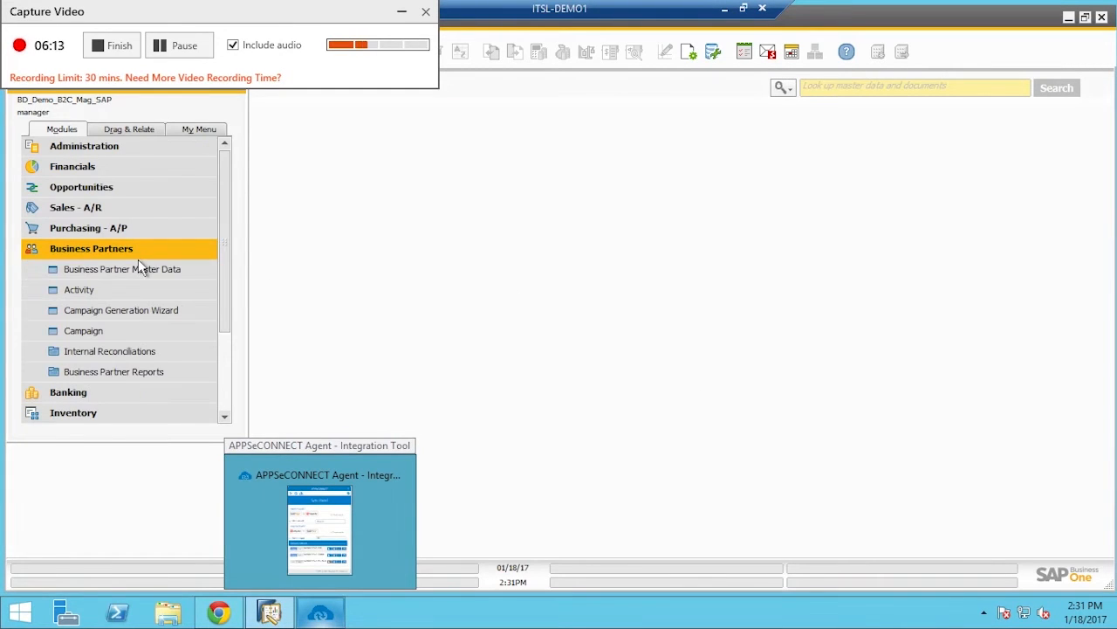
left_click(140, 269)
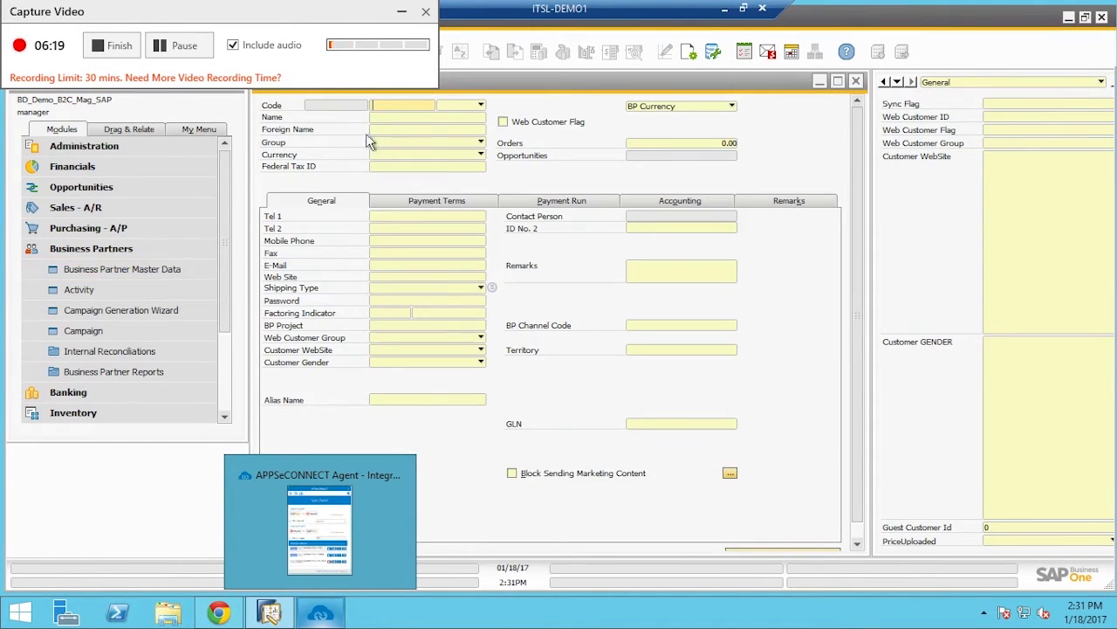
left_click(402, 124)
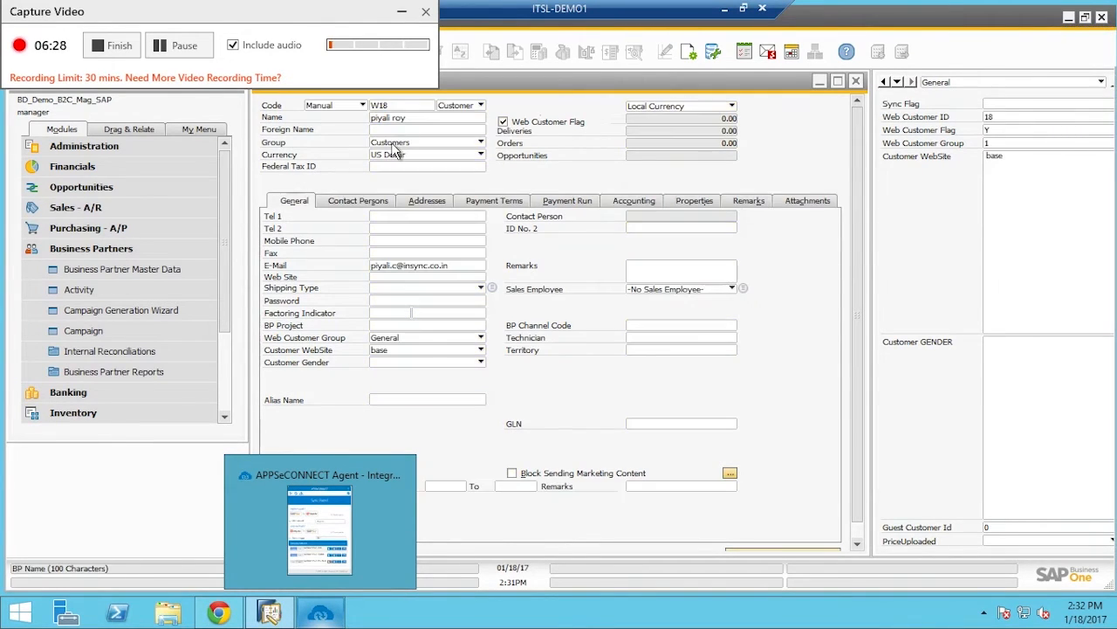
key("Tab")
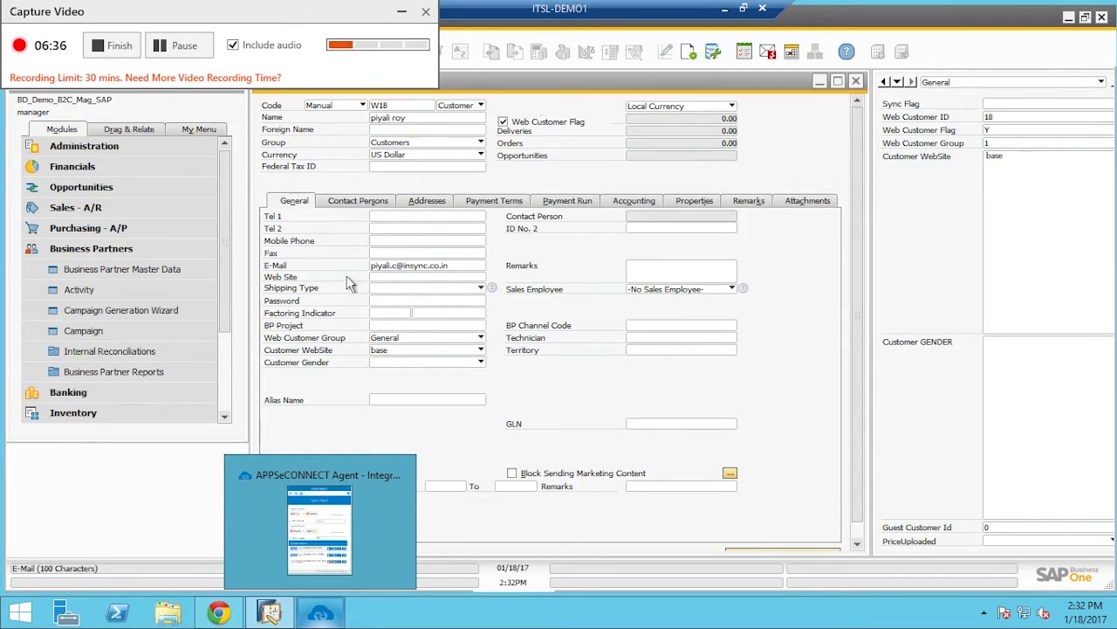
Check the Addresses tab, keep the General web customer group, and cancel the record
left_click(431, 201)
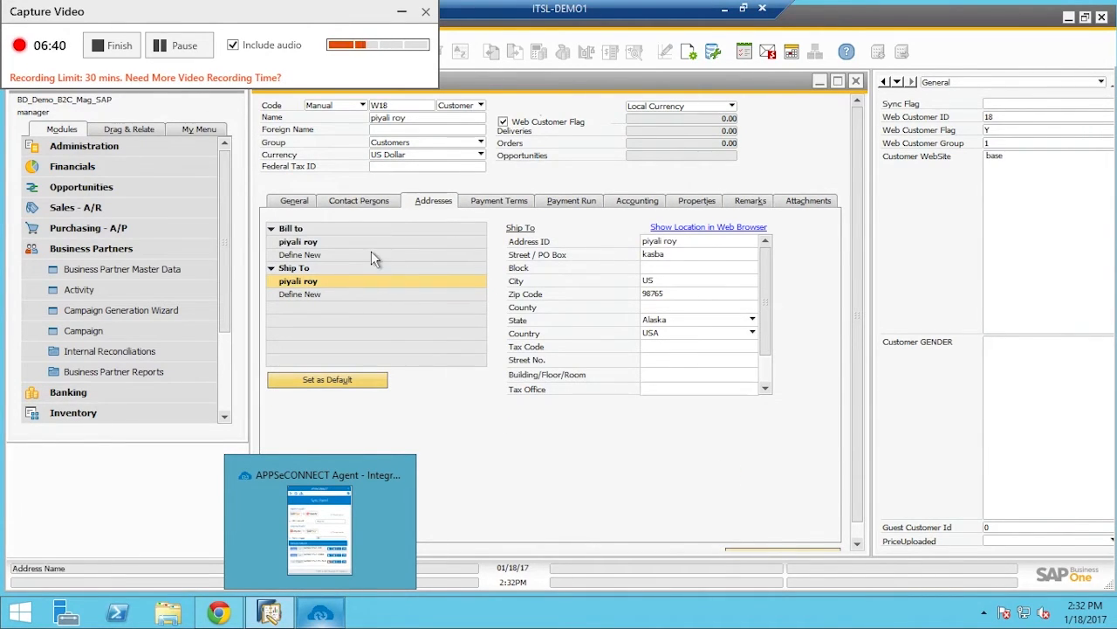
left_click(312, 204)
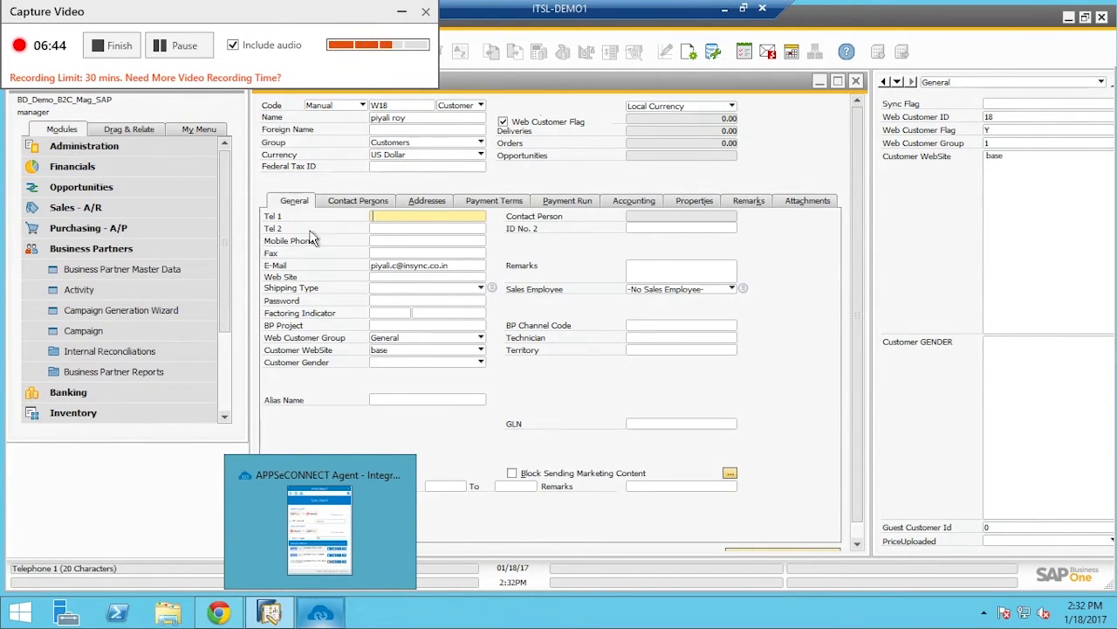
left_click(429, 341)
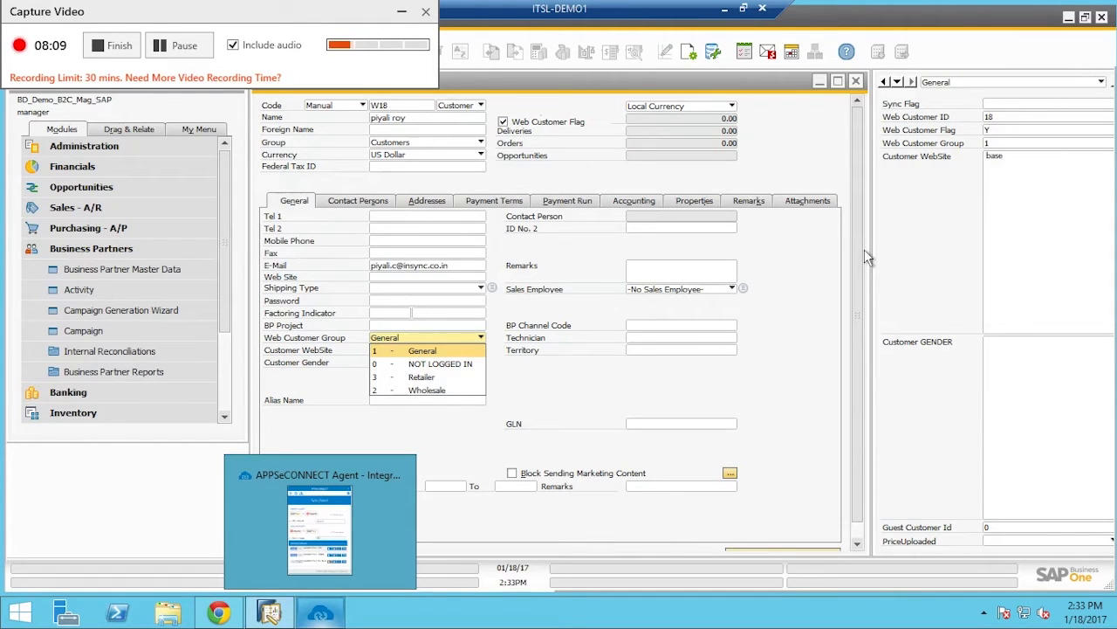
left_click(869, 539)
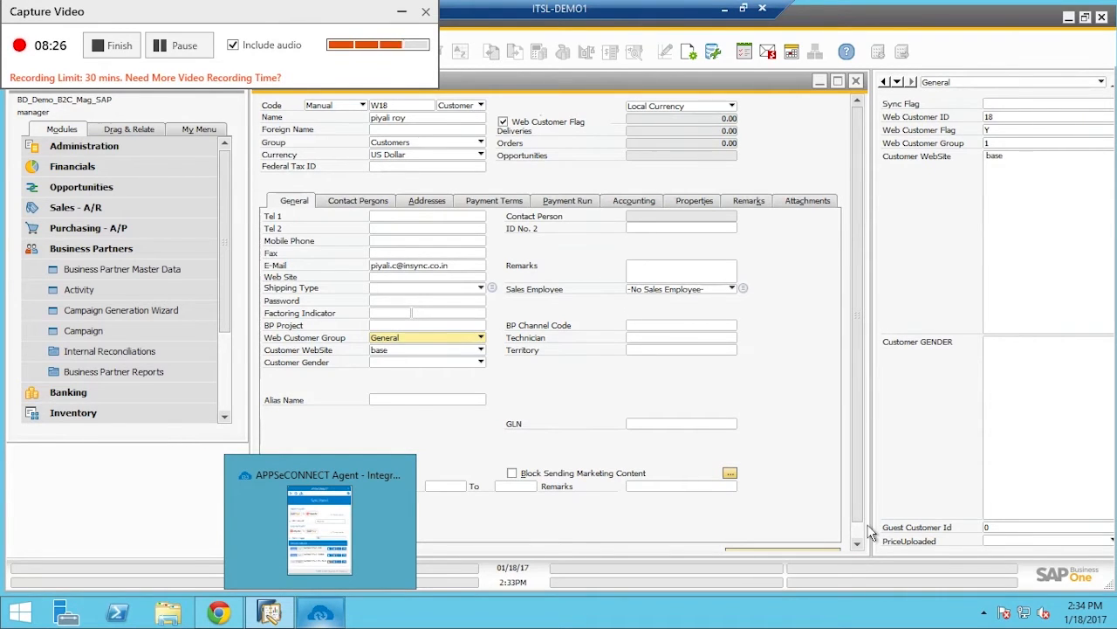
scroll(864, 536, "down", 1)
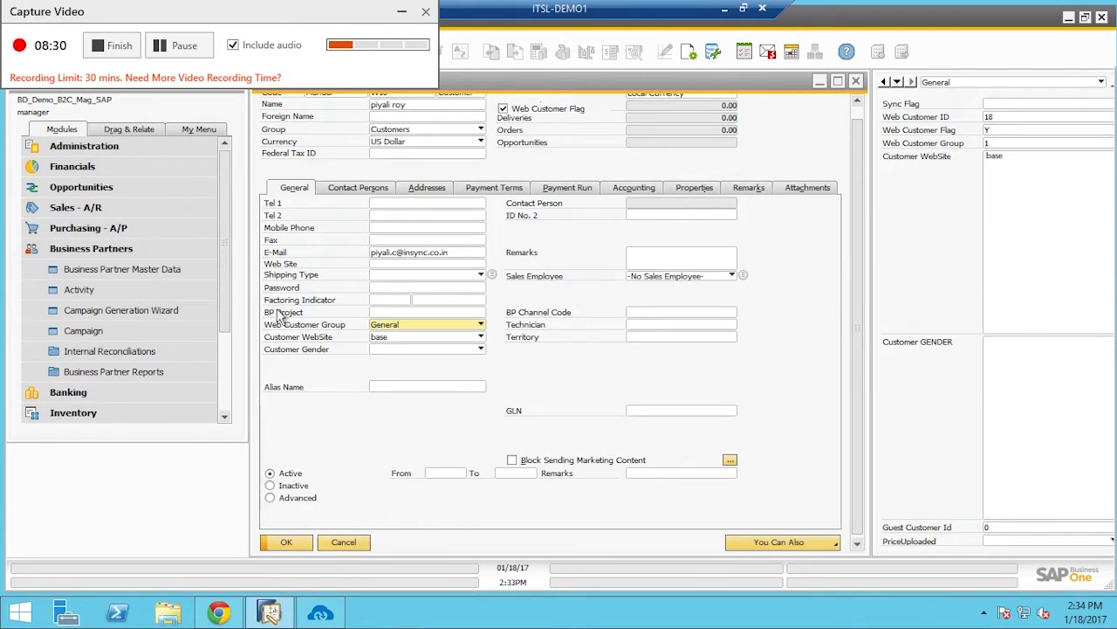
left_click(341, 536)
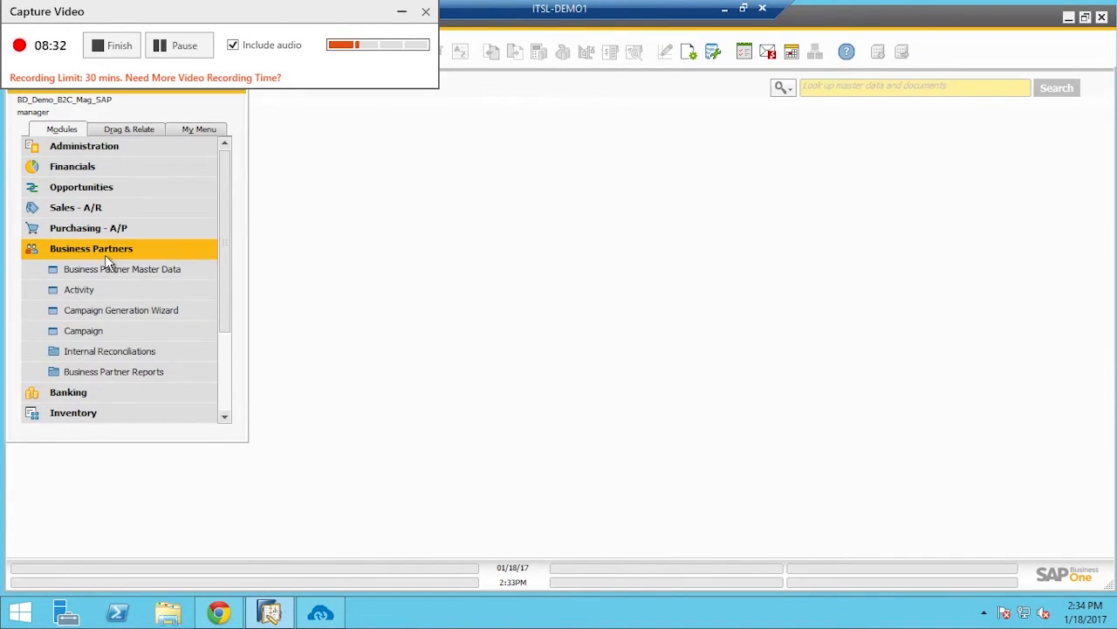
Collapse Business Partners and open Item Master Data from the Inventory module
left_click(105, 251)
left_click(135, 289)
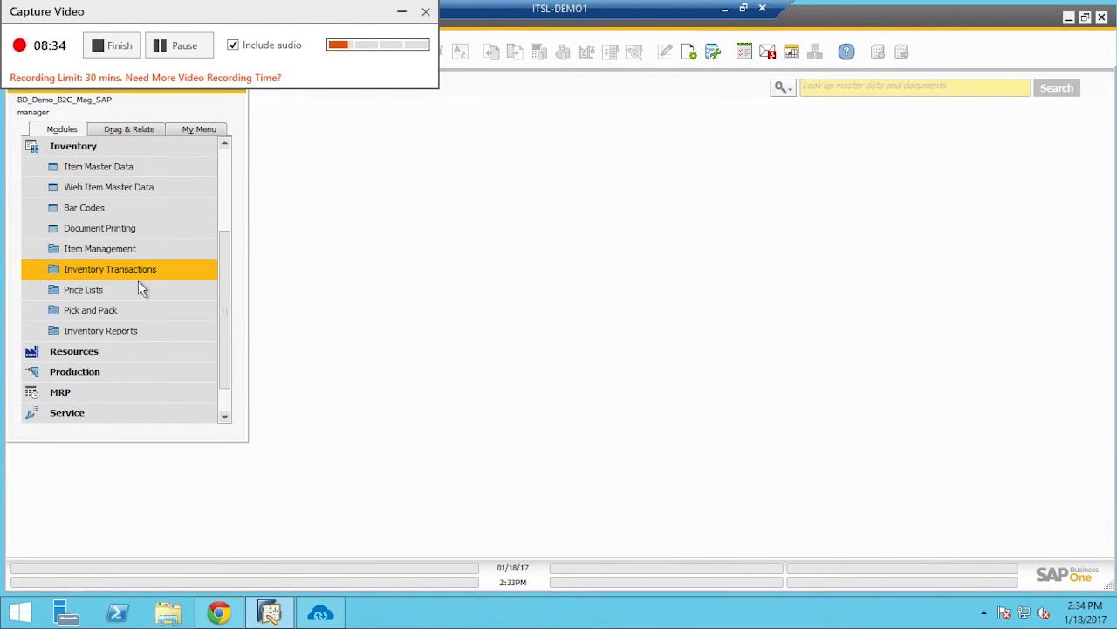
left_click(139, 177)
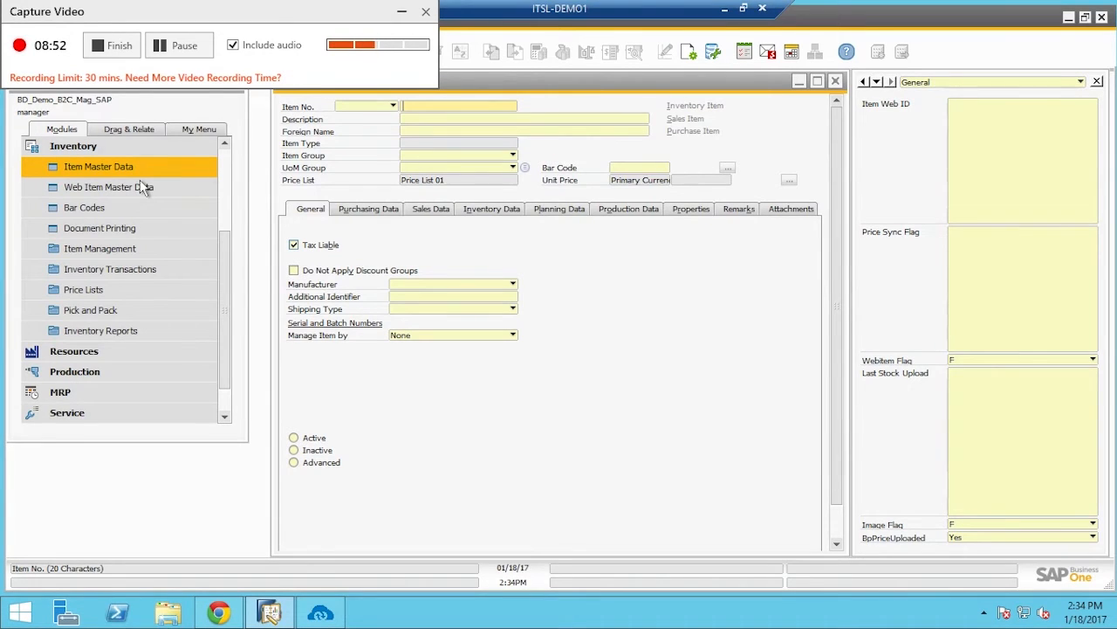
Add item item0098 with description Samsung_S@ and unit price 10000
left_click(402, 11)
left_click(296, 60)
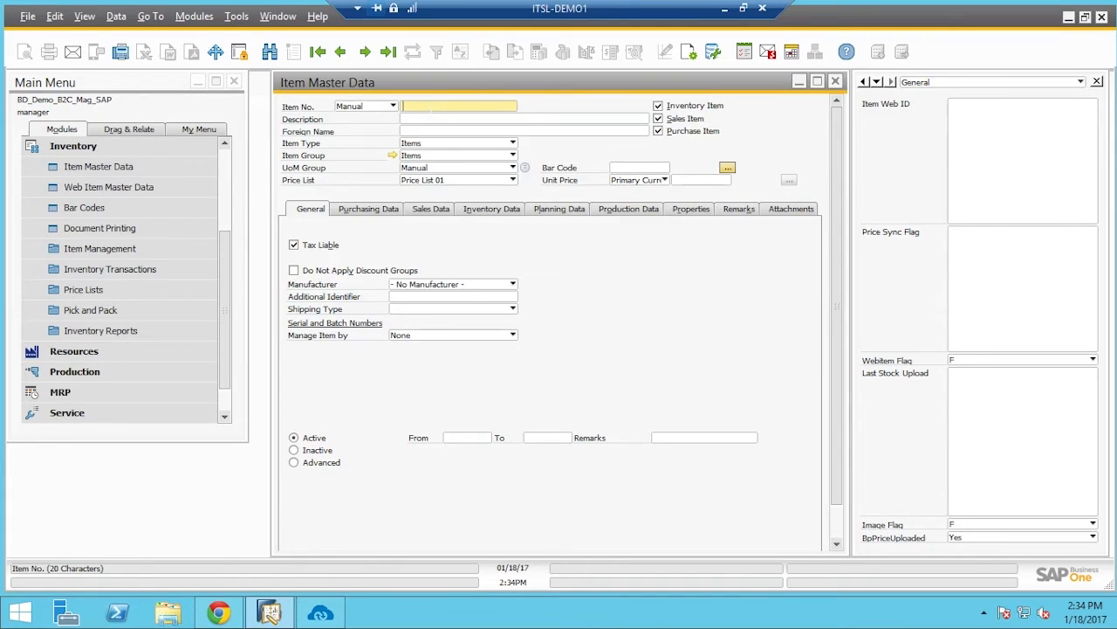
type("item0098")
left_click(420, 121)
type("Sa")
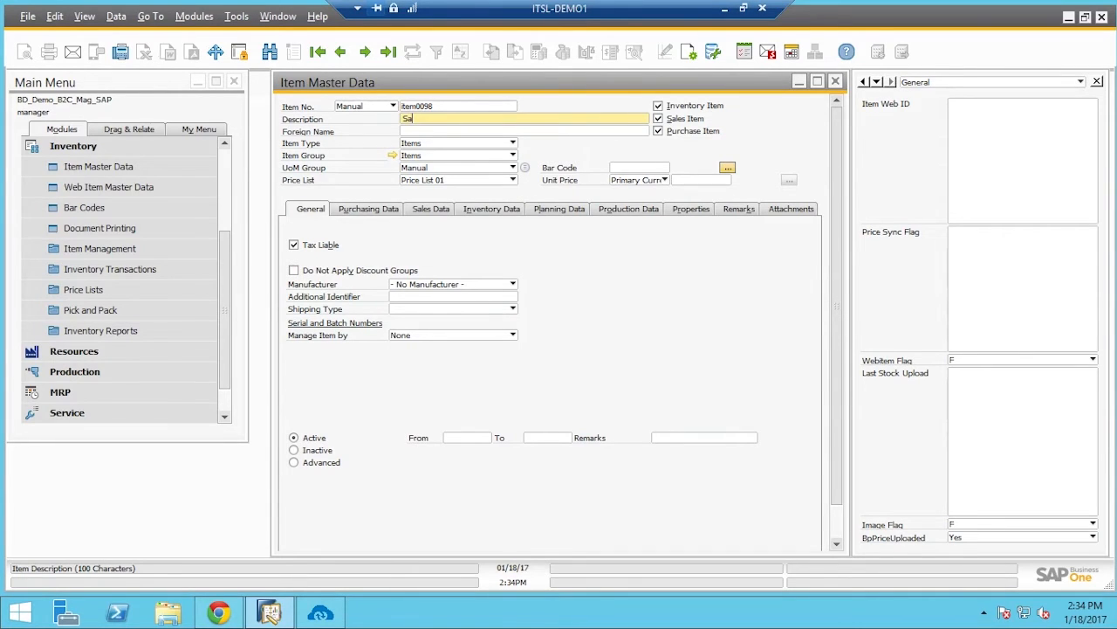
type("msung_S@")
left_click(689, 181)
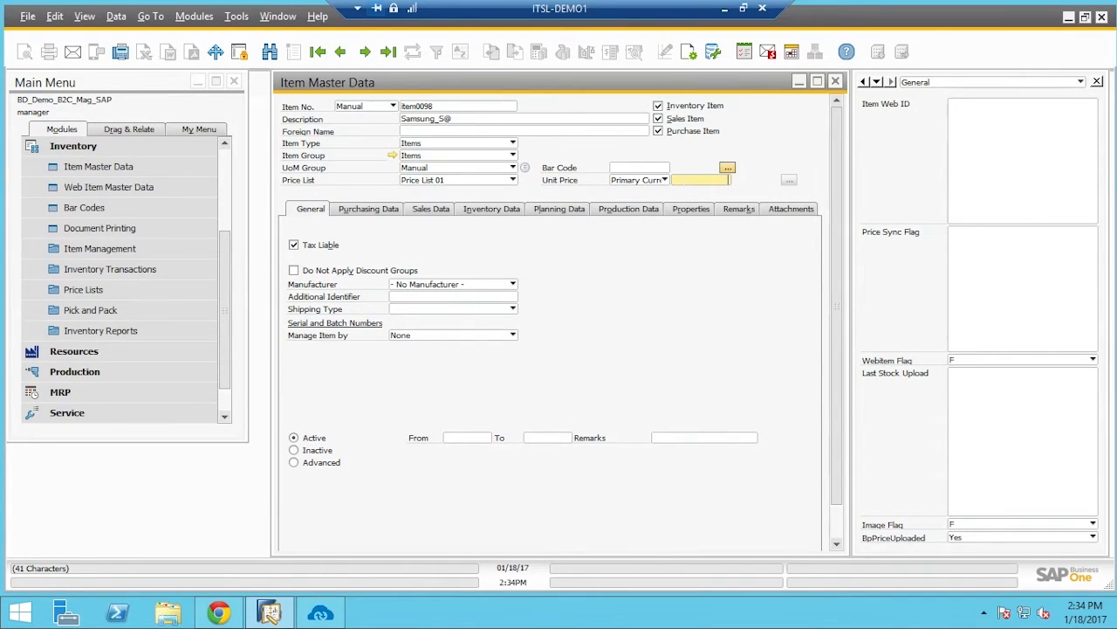
type("10000")
left_click(379, 215)
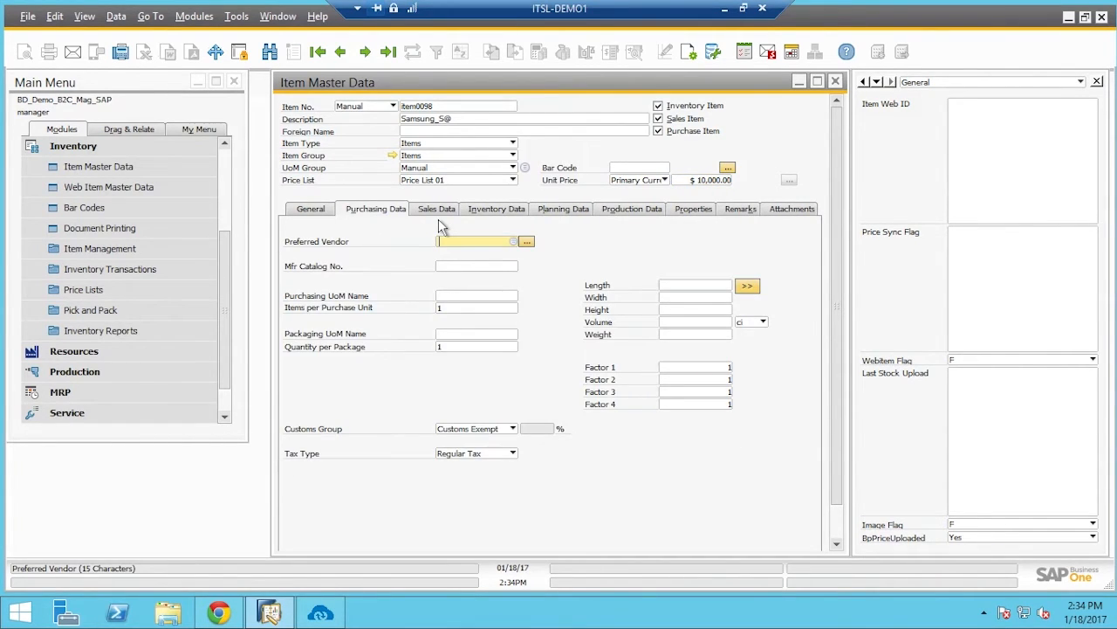
Enter 12-inch purchasing length, width and height for the item
left_click(439, 218)
left_click(692, 286)
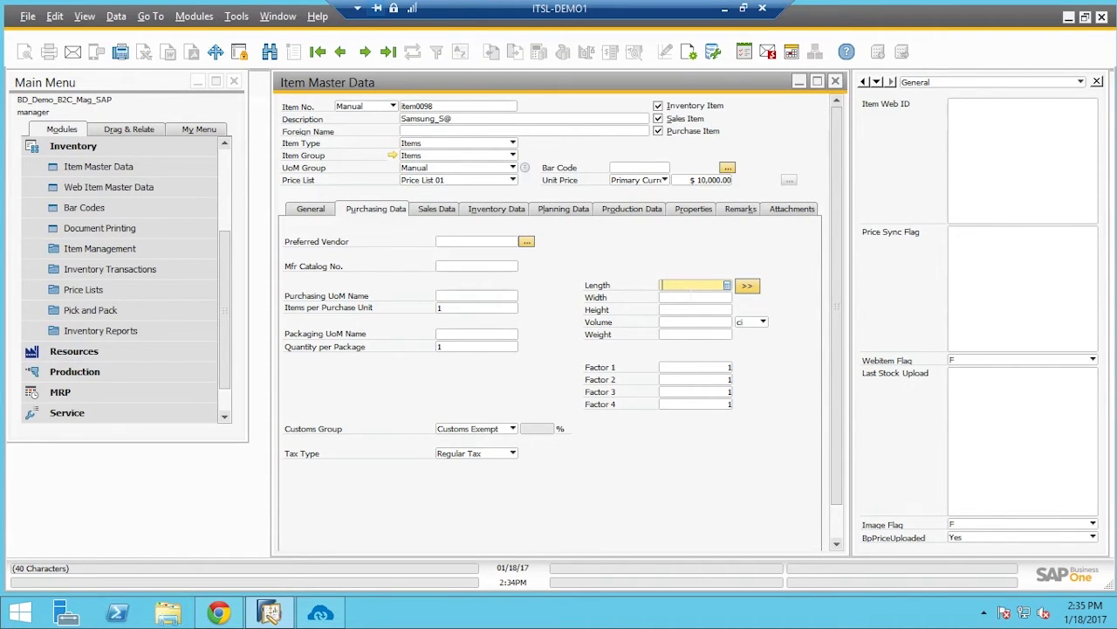
type("12")
key("Tab")
type("12")
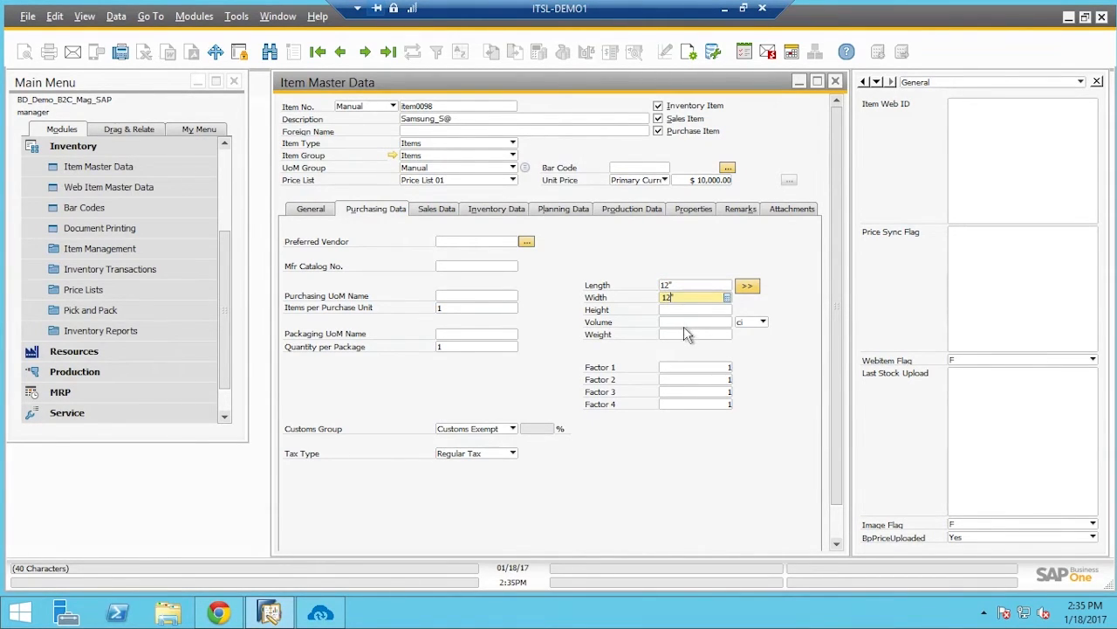
key("Tab")
type("12")
key("Tab")
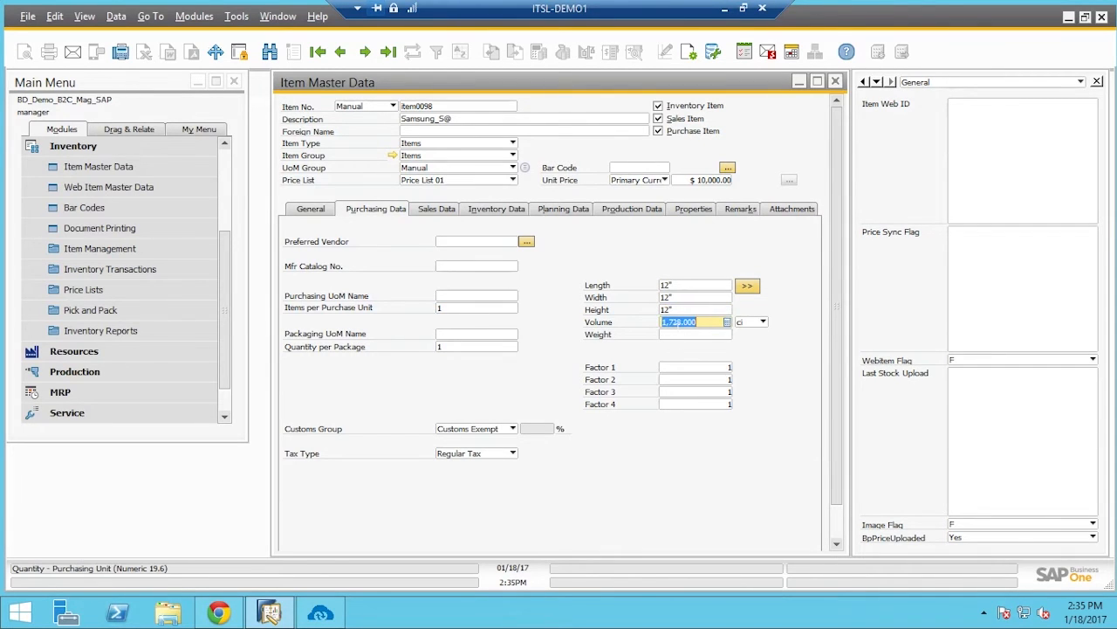
key("Tab")
Set the sales length, width and height to 13 inches and the sales weight to 13
left_click(436, 209)
left_click(695, 285)
type("1")
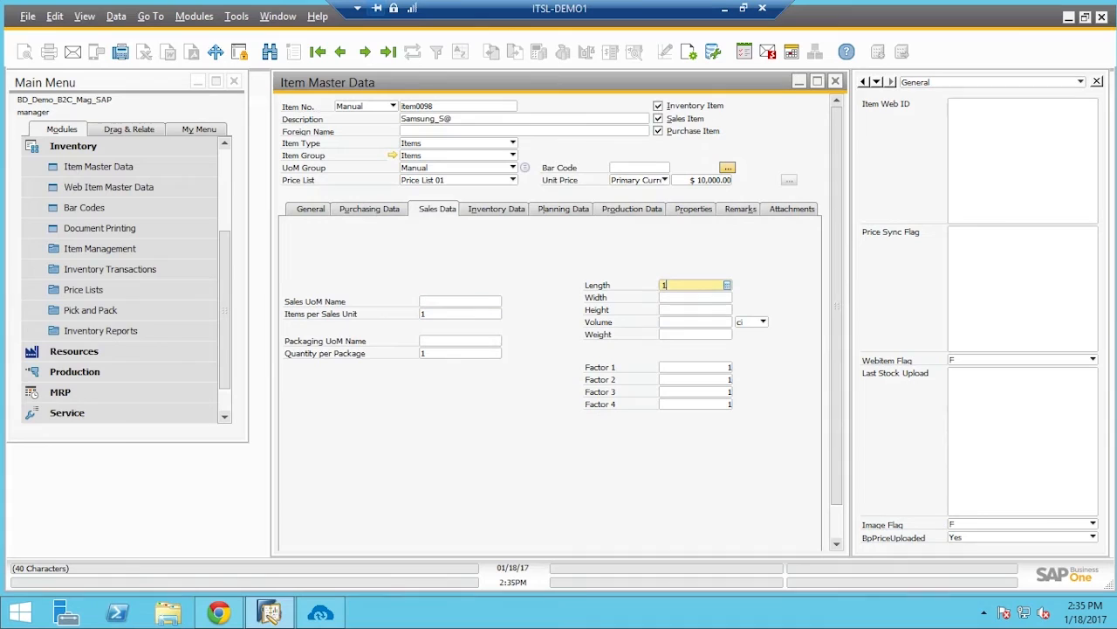
type("3\"")
key("Tab")
type("13\"")
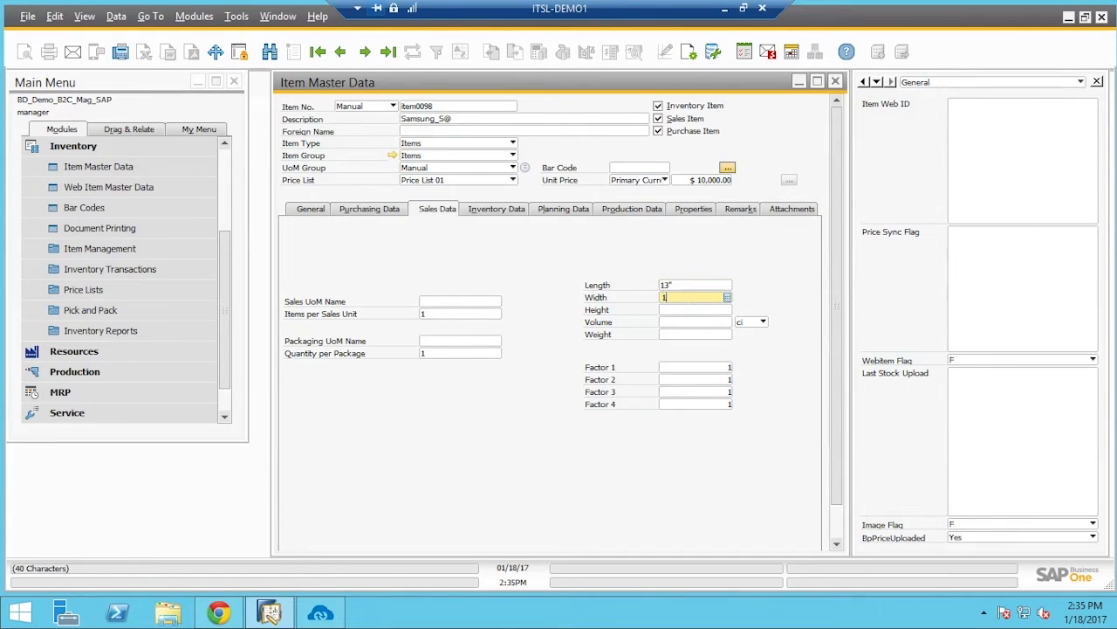
key("Tab")
type("13\"")
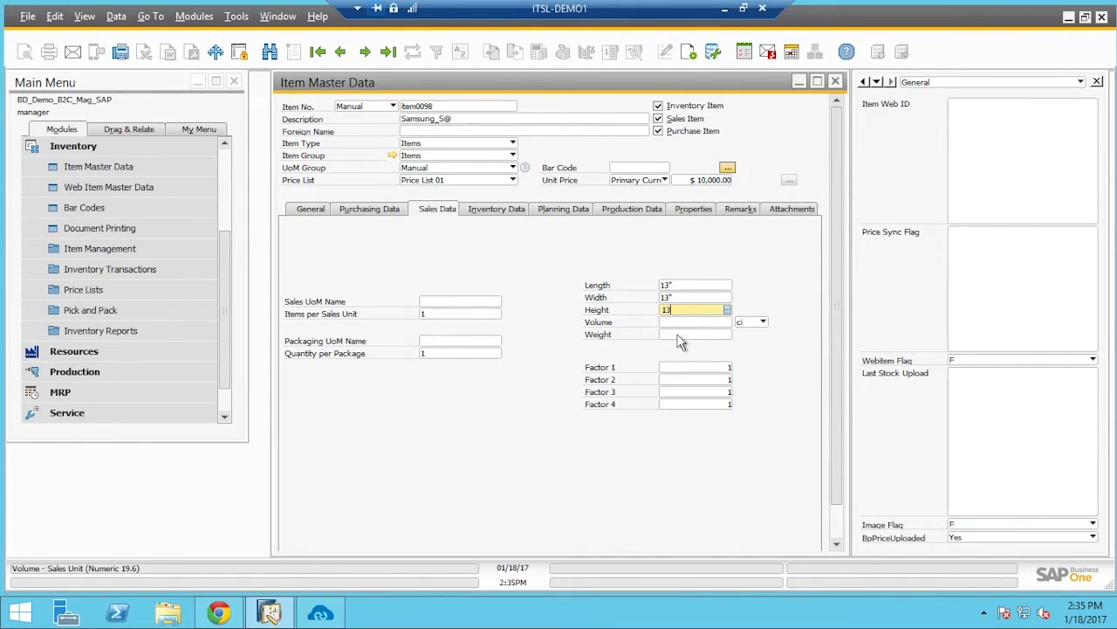
key("Tab")
key("Tab")
type("13")
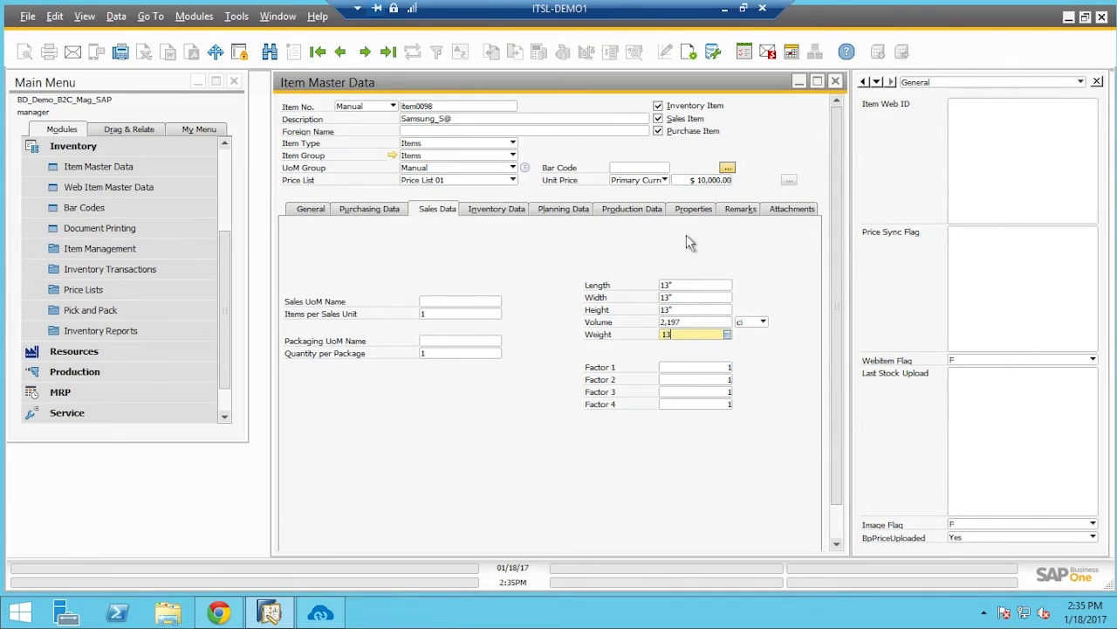
left_click(741, 209)
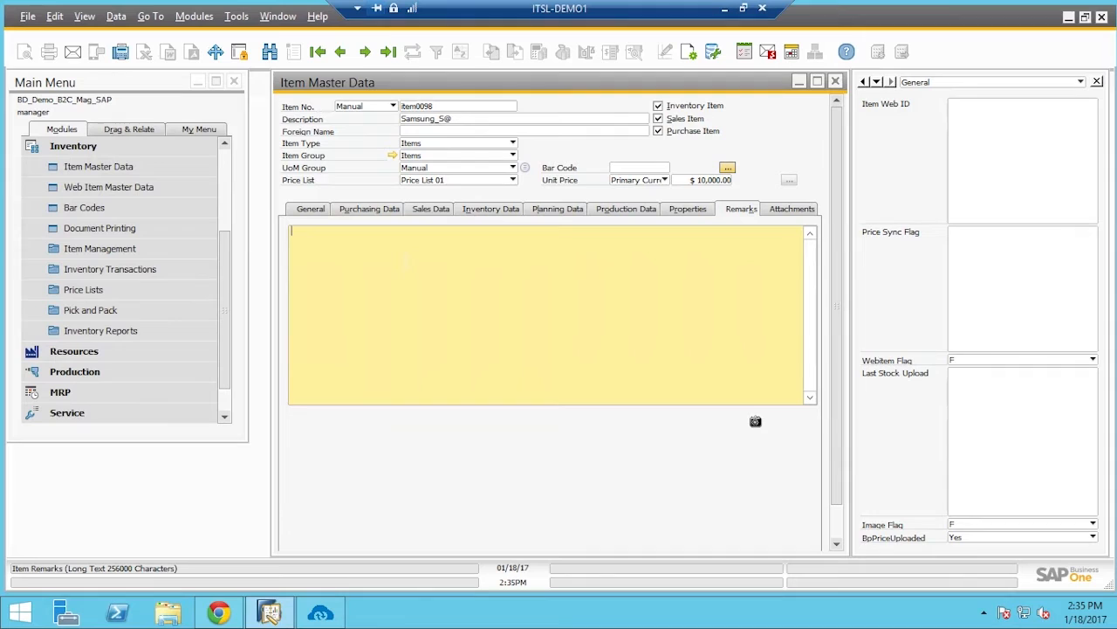
Enter the remark 'card slots' and try adding the item
type("card slotsa")
key("BackSpace")
left_click_drag(838, 495, 844, 555)
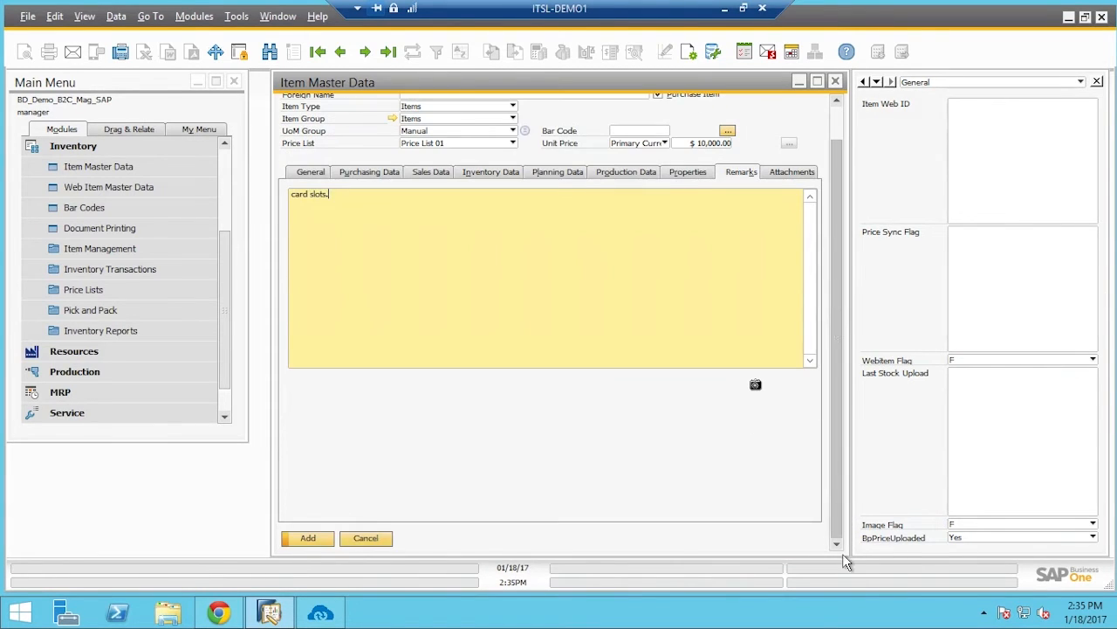
left_click(308, 539)
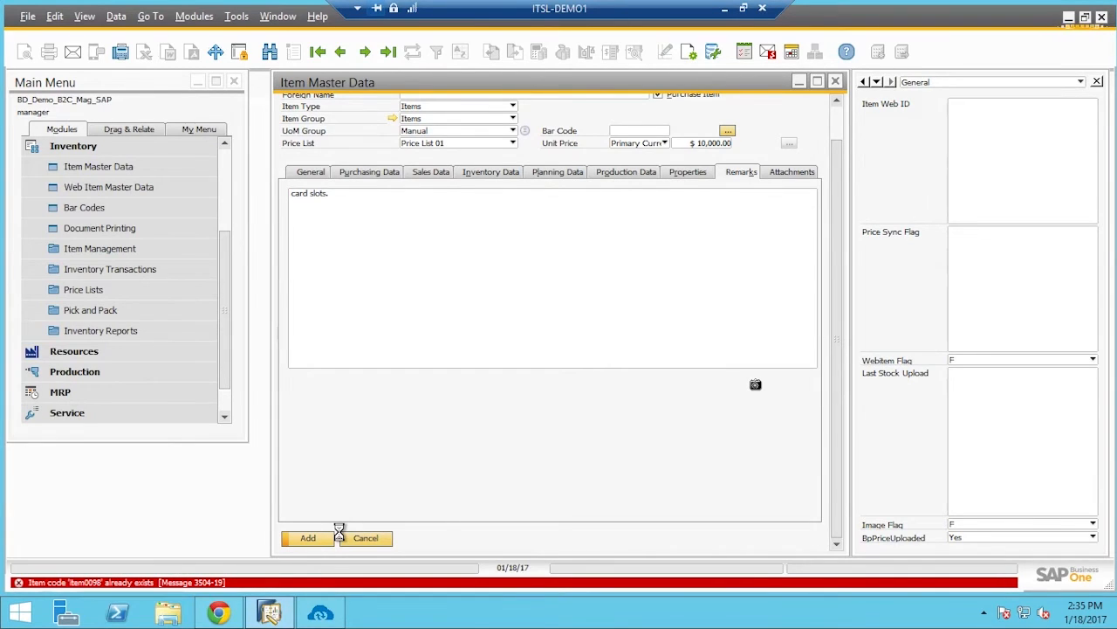
Change the duplicate item number to item009888 and add the item
scroll(779, 288, "up", 1)
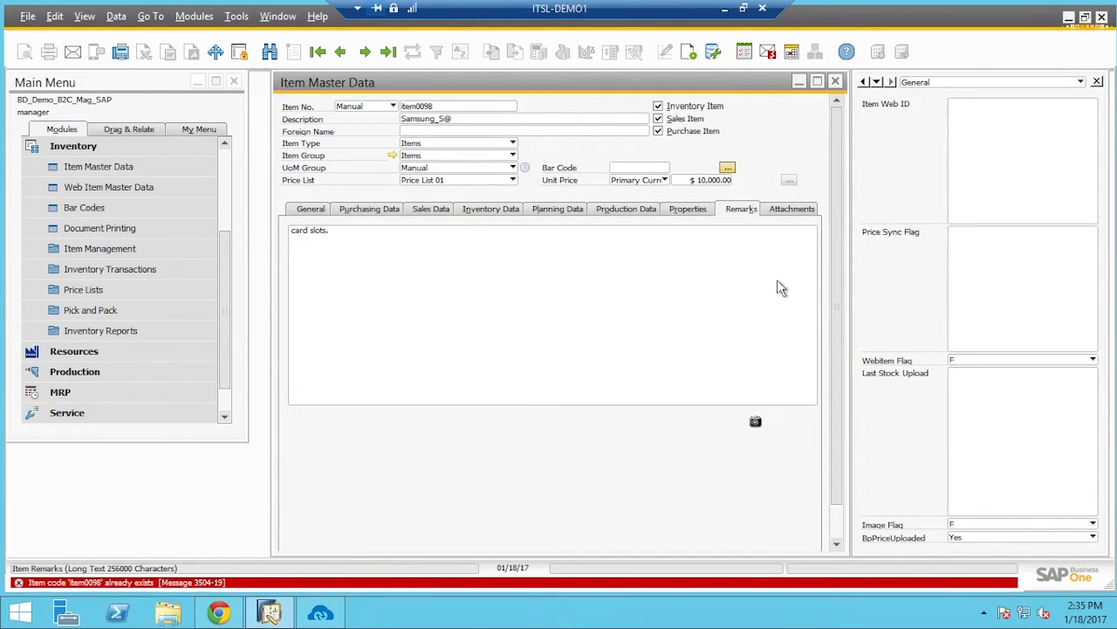
left_click(454, 106)
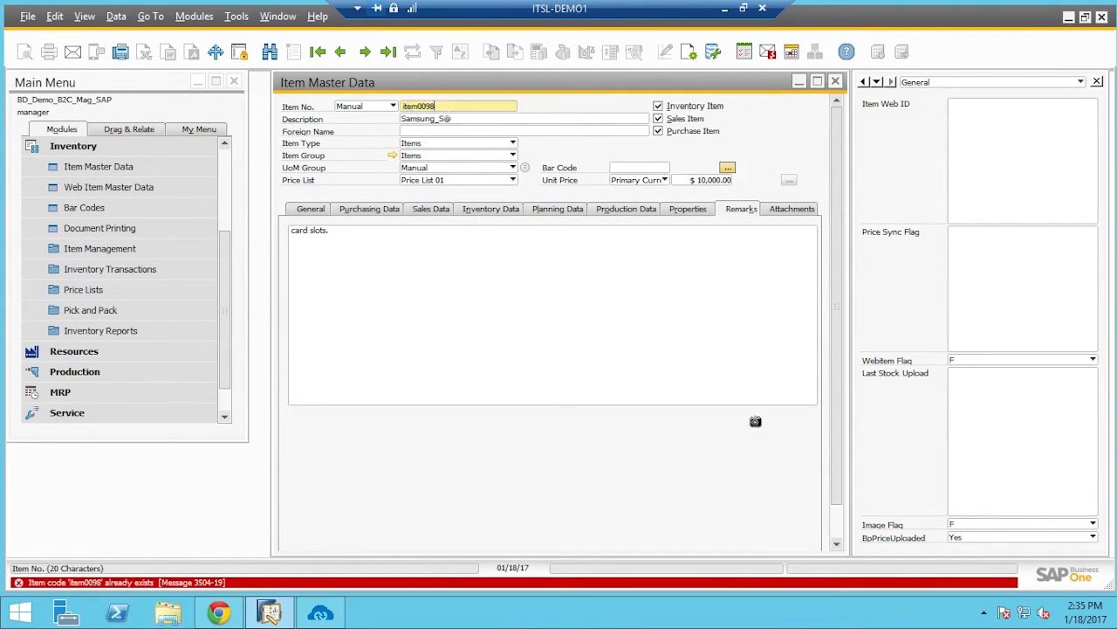
type("8")
left_click(631, 239)
scroll(842, 400, "down", 1)
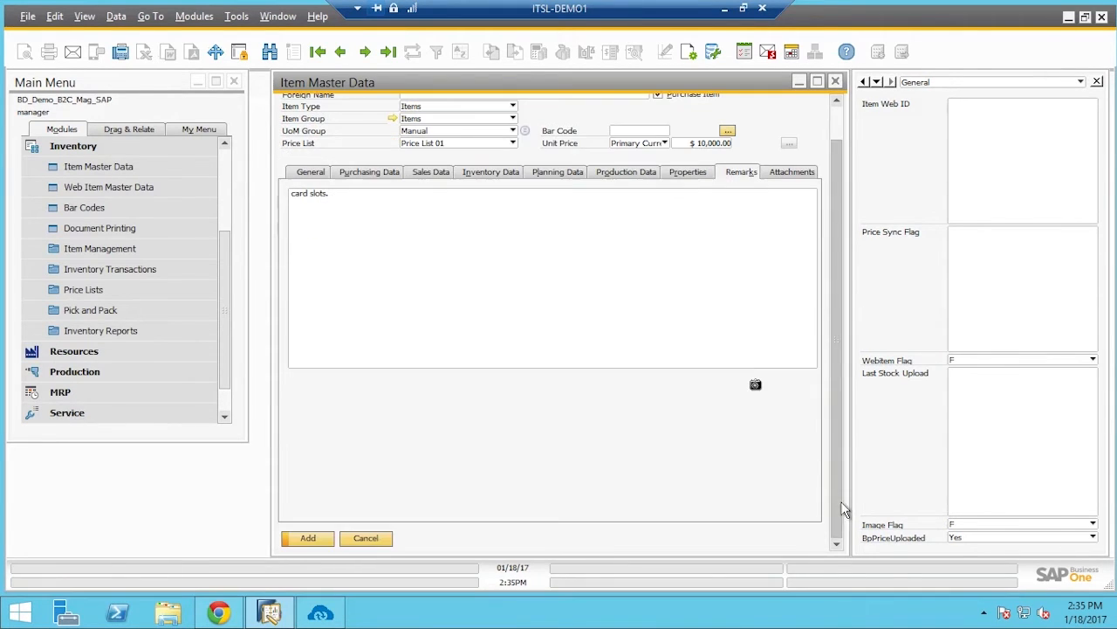
left_click(331, 538)
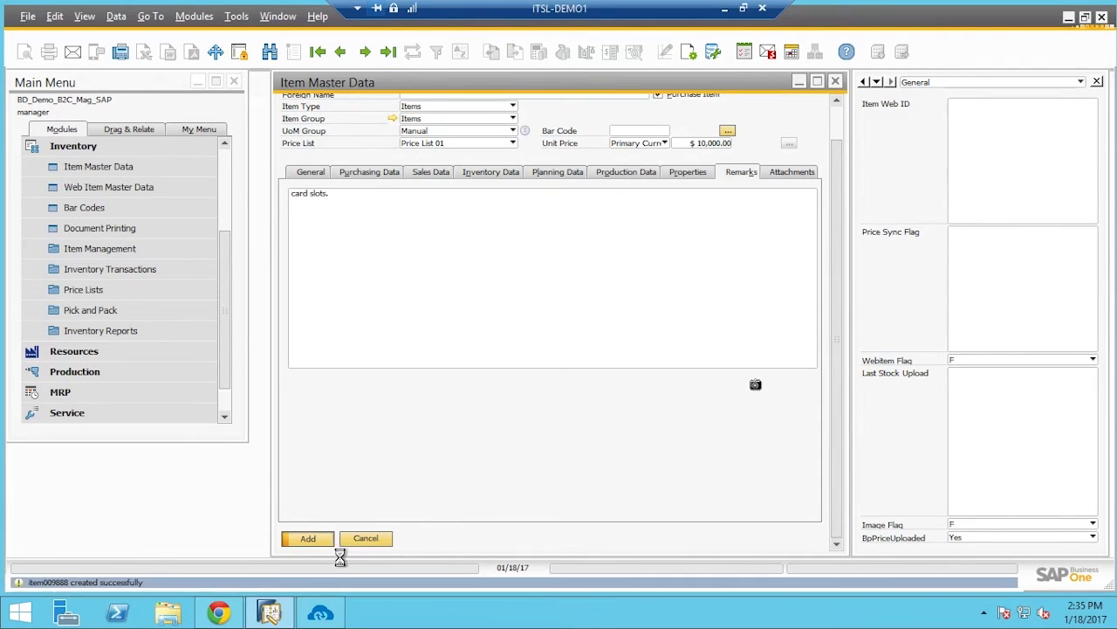
Open Web Item Master Data from the Inventory menu
left_click(101, 197)
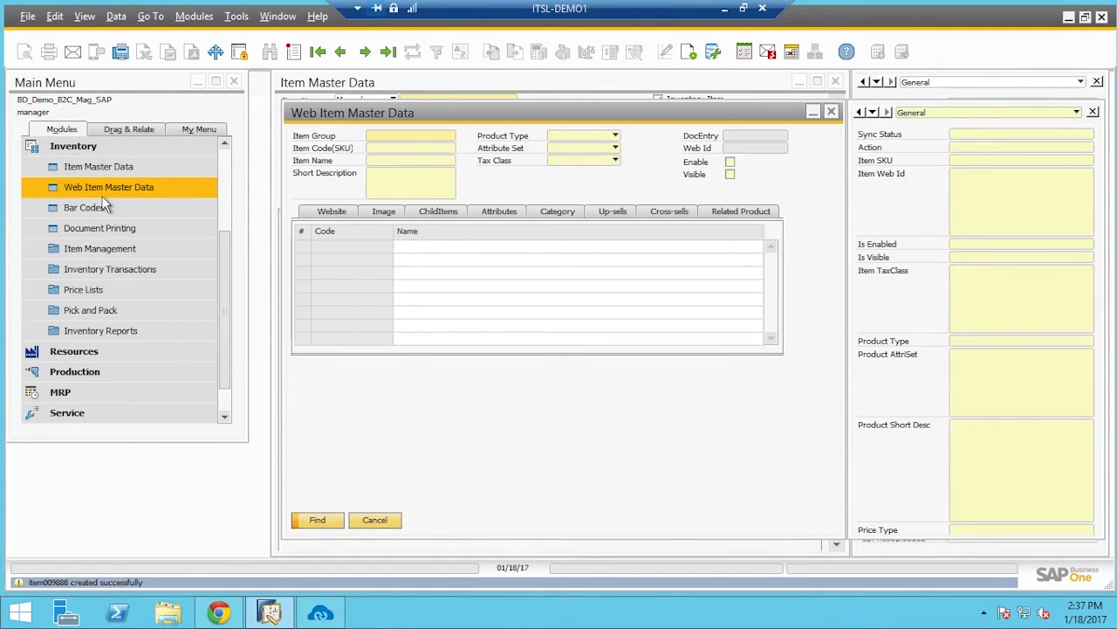
Start a new web item in the Items group with SKU item009888 (Samsung_S@)
left_click(293, 52)
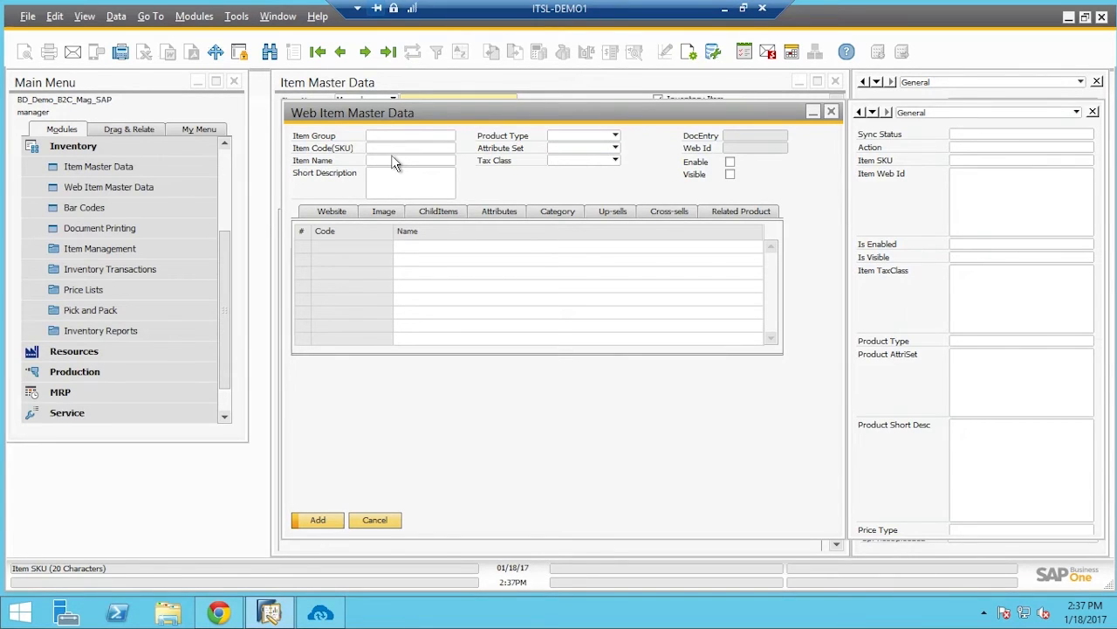
left_click(409, 138)
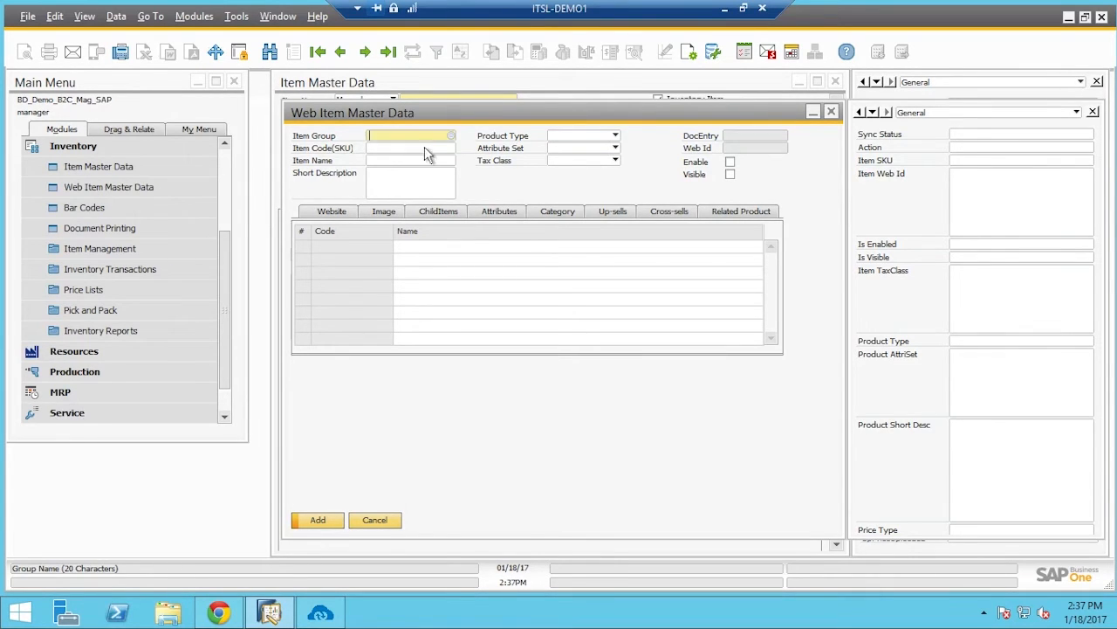
key("Tab")
left_click(394, 420)
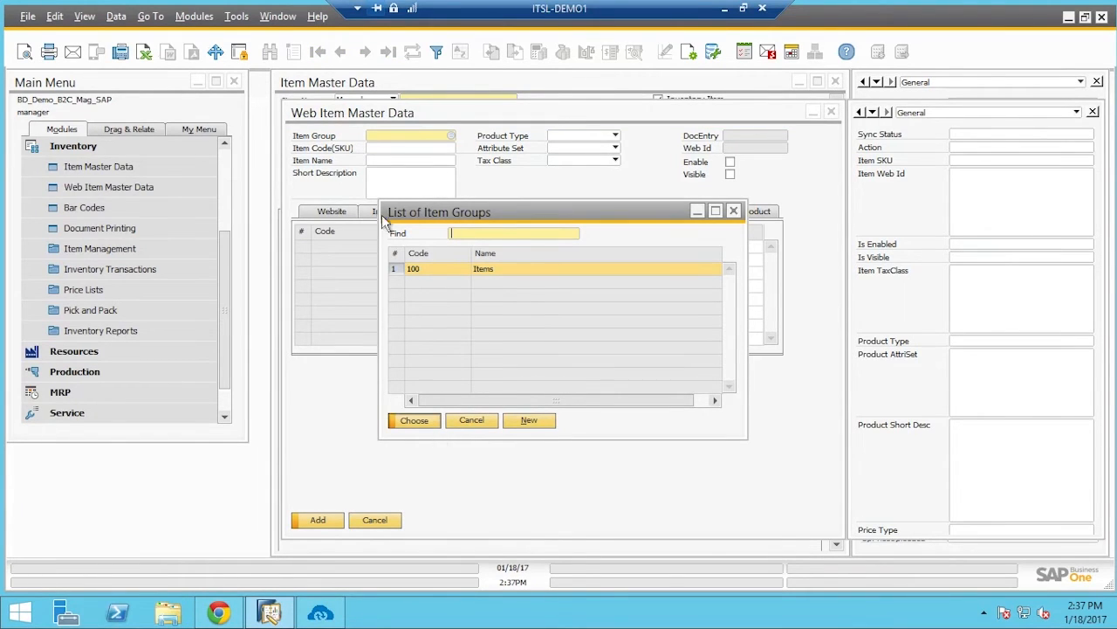
key("Tab")
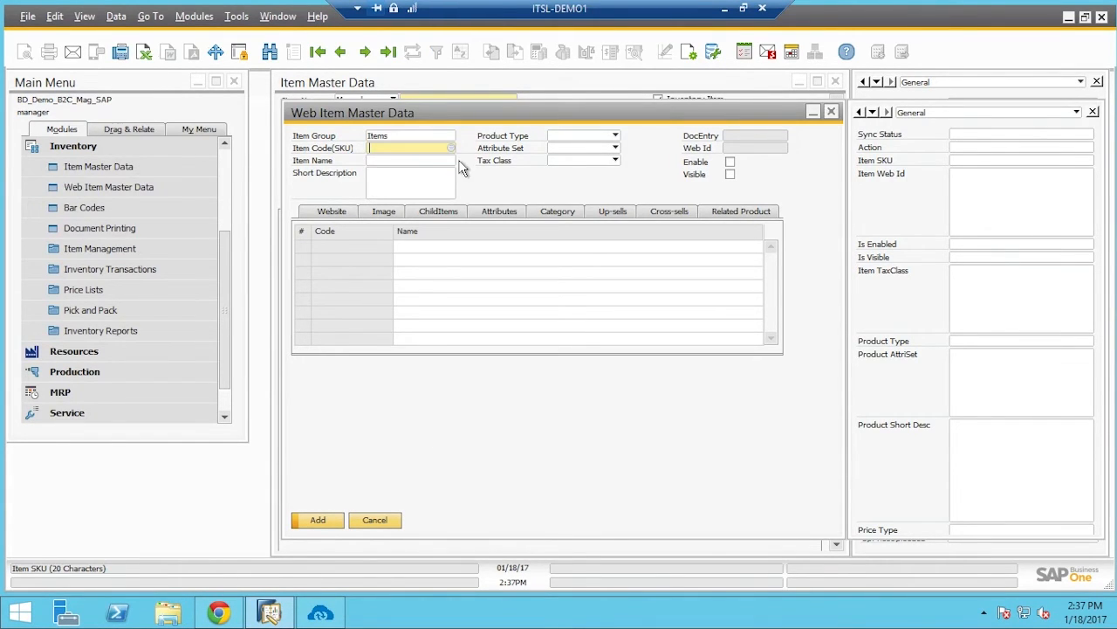
key("Tab")
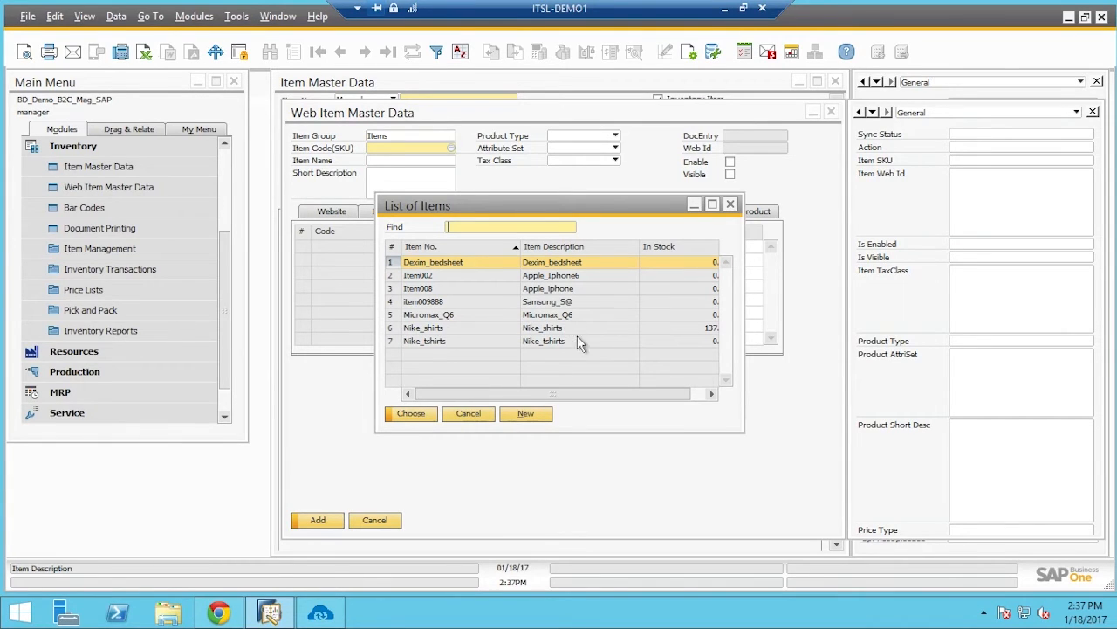
left_click(583, 304)
left_click(419, 414)
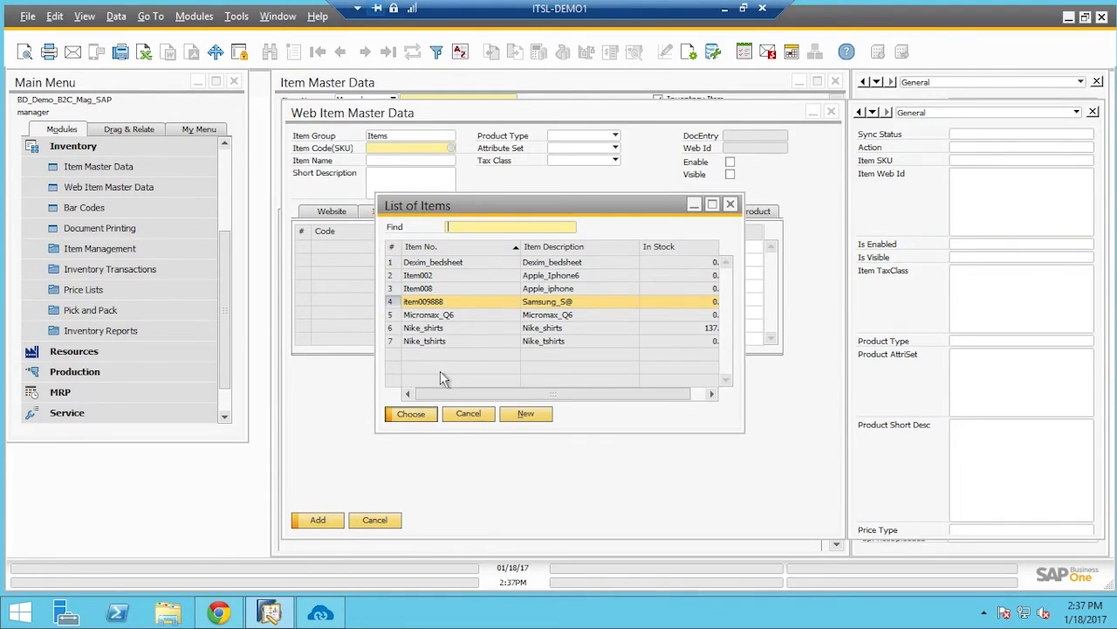
left_click(396, 190)
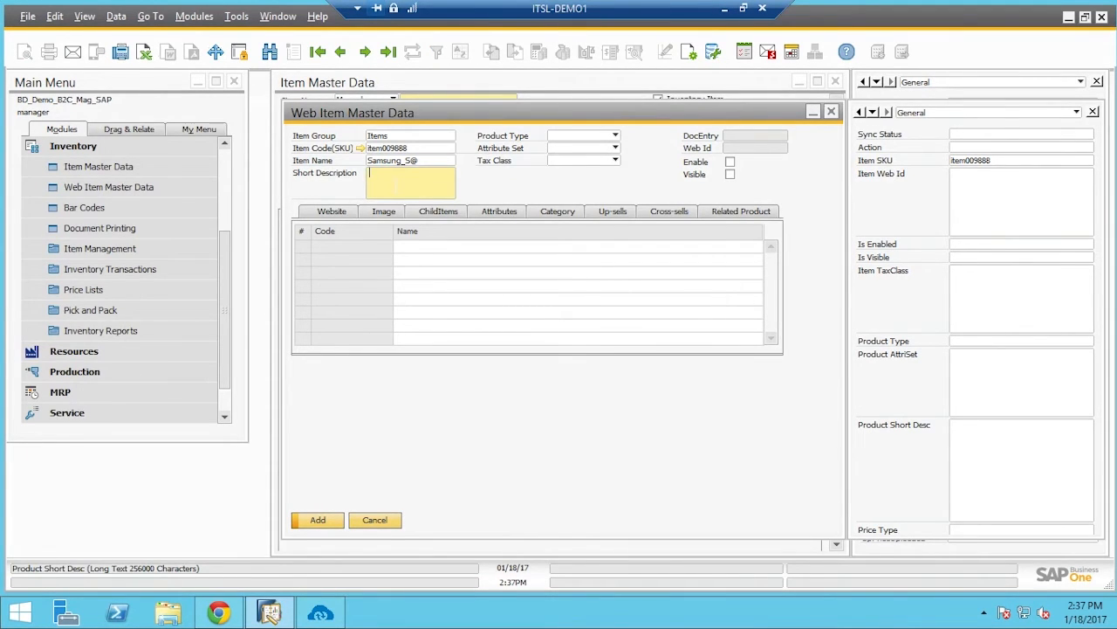
Enter short description 'card slots', choose Simple, Default, Taxable Goods, and assign the base website
type("card slots")
left_click(615, 136)
left_click(611, 155)
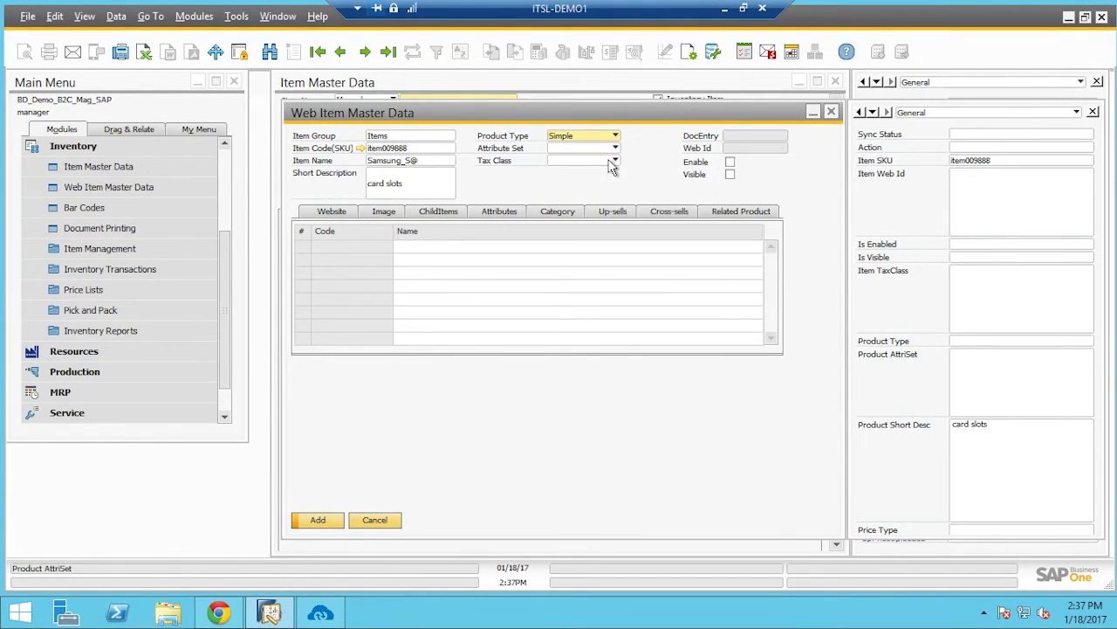
left_click(605, 164)
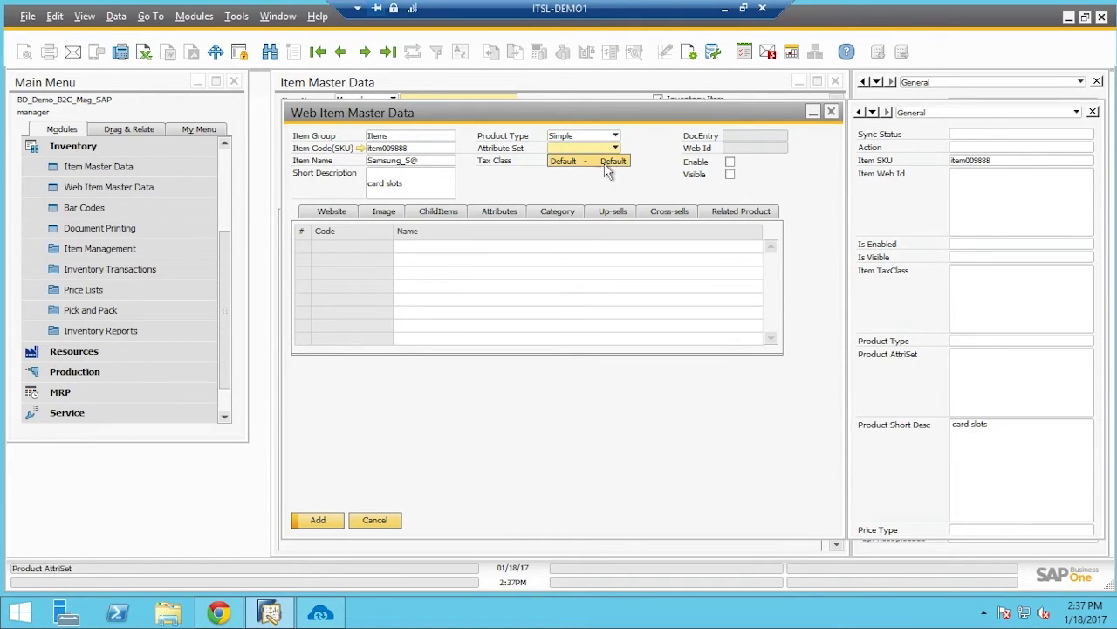
left_click(605, 164)
left_click(602, 166)
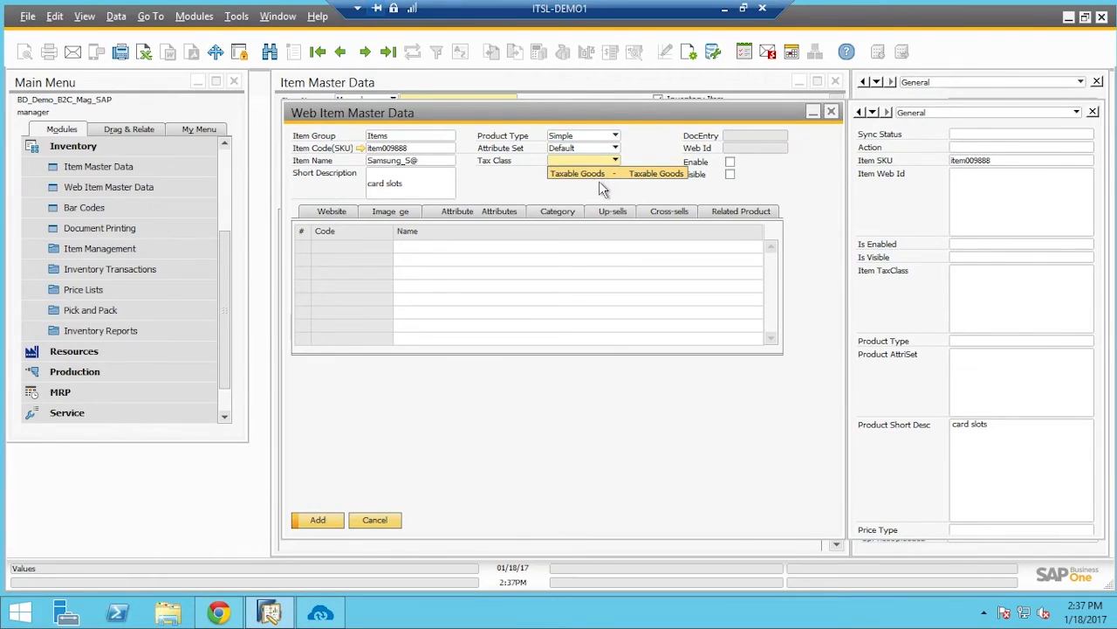
left_click(599, 179)
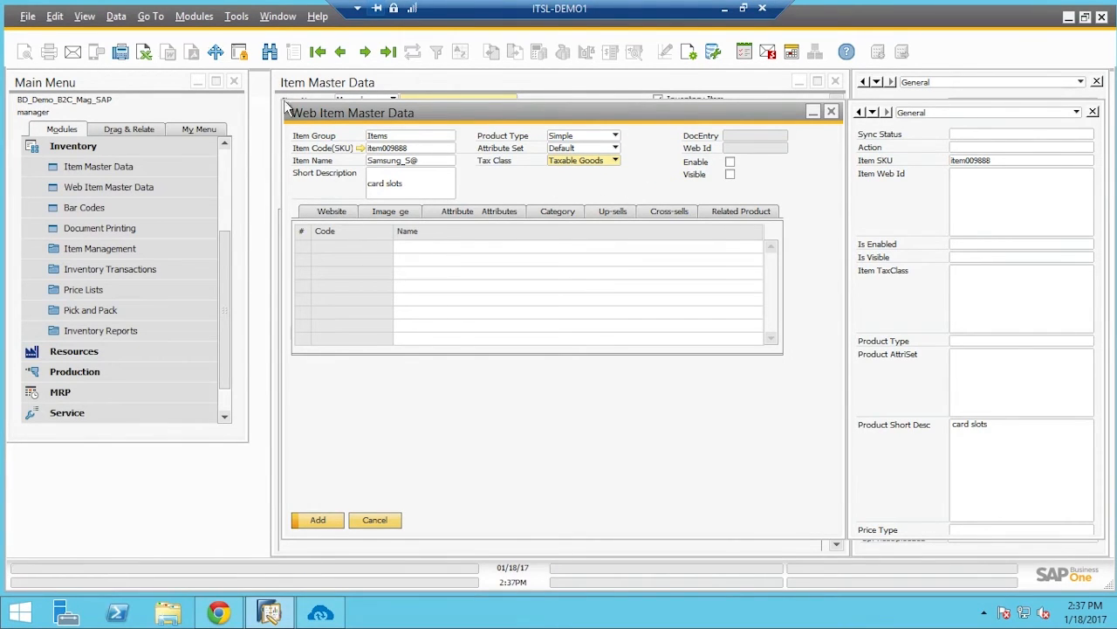
left_click(421, 247)
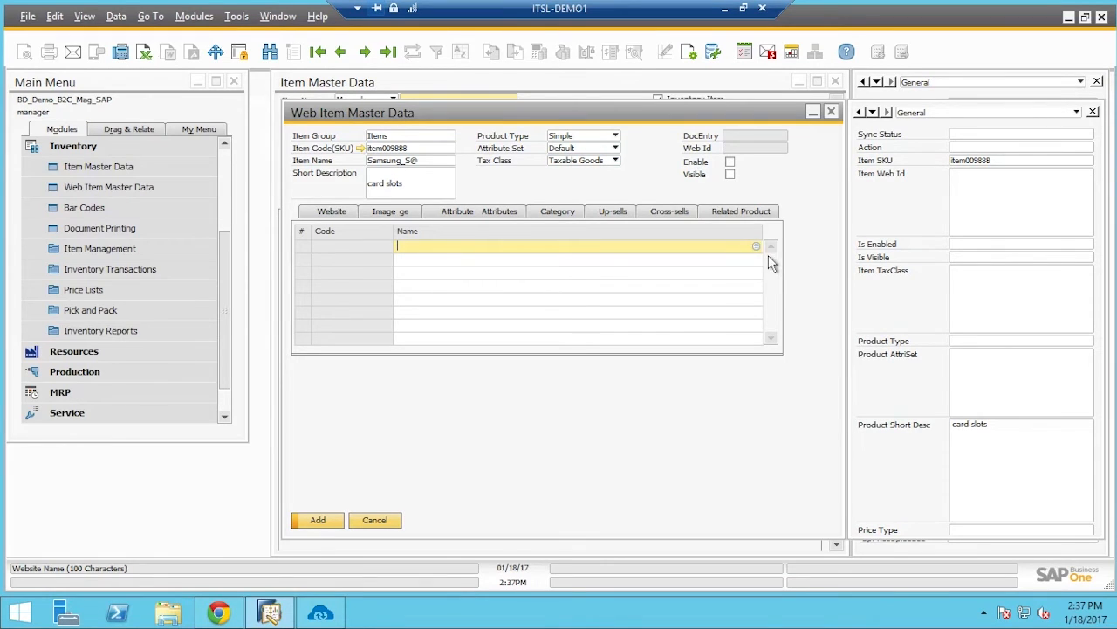
key("Tab")
left_click(429, 423)
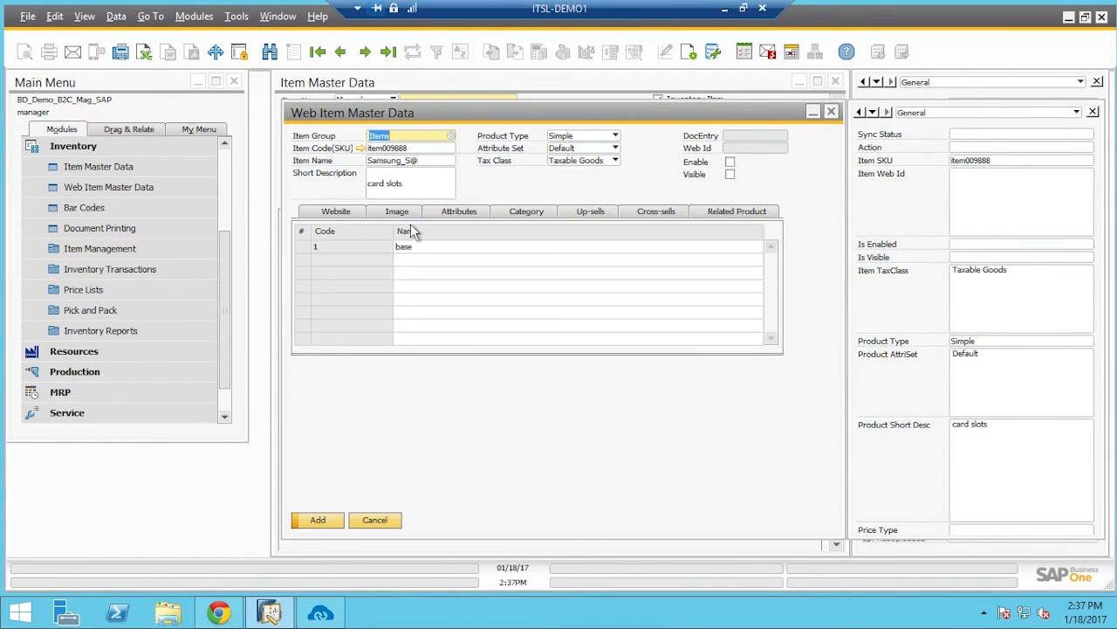
Add the cost attribute to the web item
left_click(398, 212)
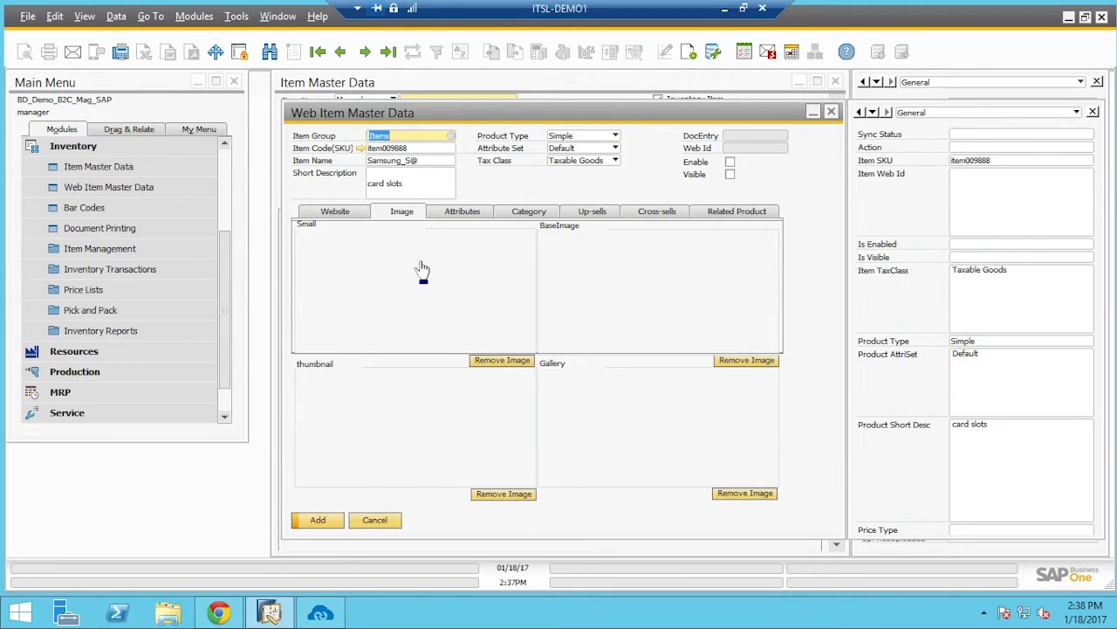
left_click(472, 213)
left_click(656, 254)
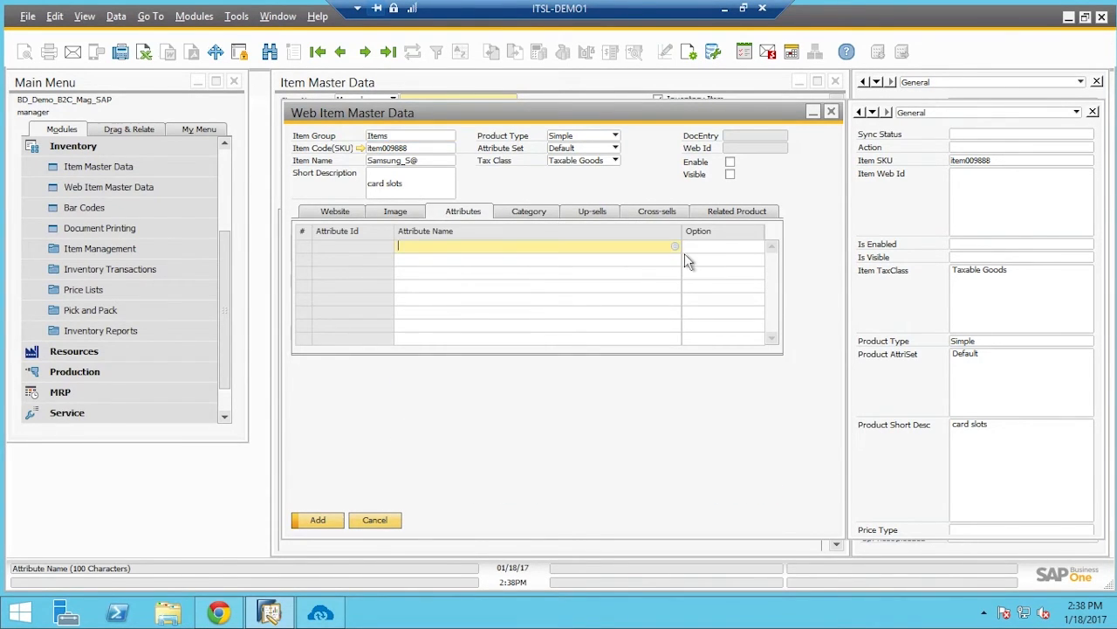
left_click(675, 249)
left_click(415, 420)
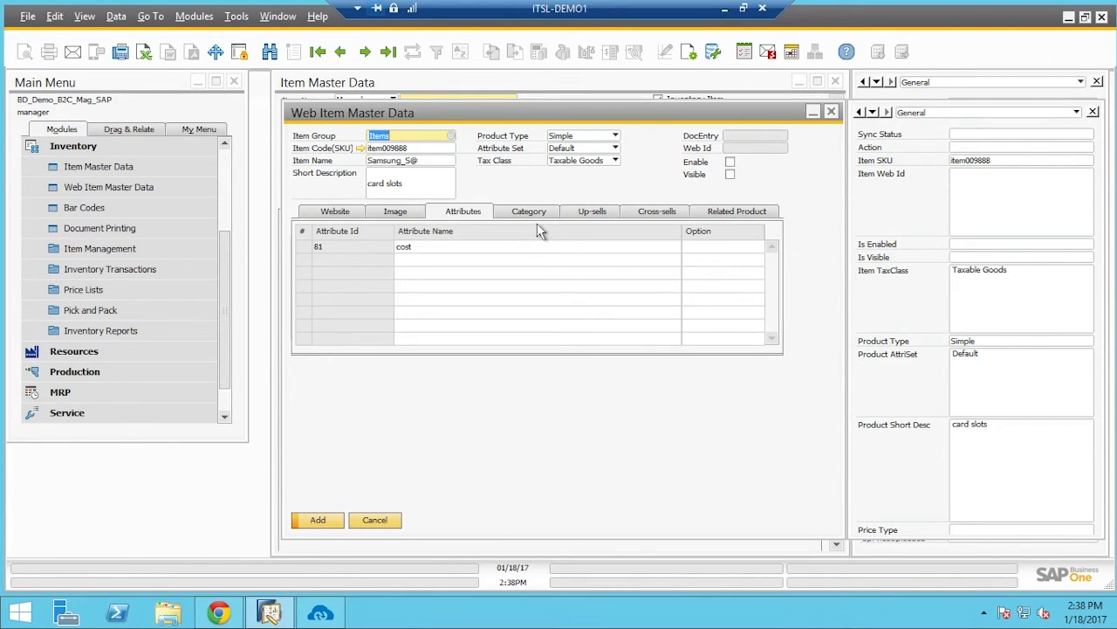
Assign the Default Category->Apparel category and enable the web item
left_click(530, 212)
left_click(673, 246)
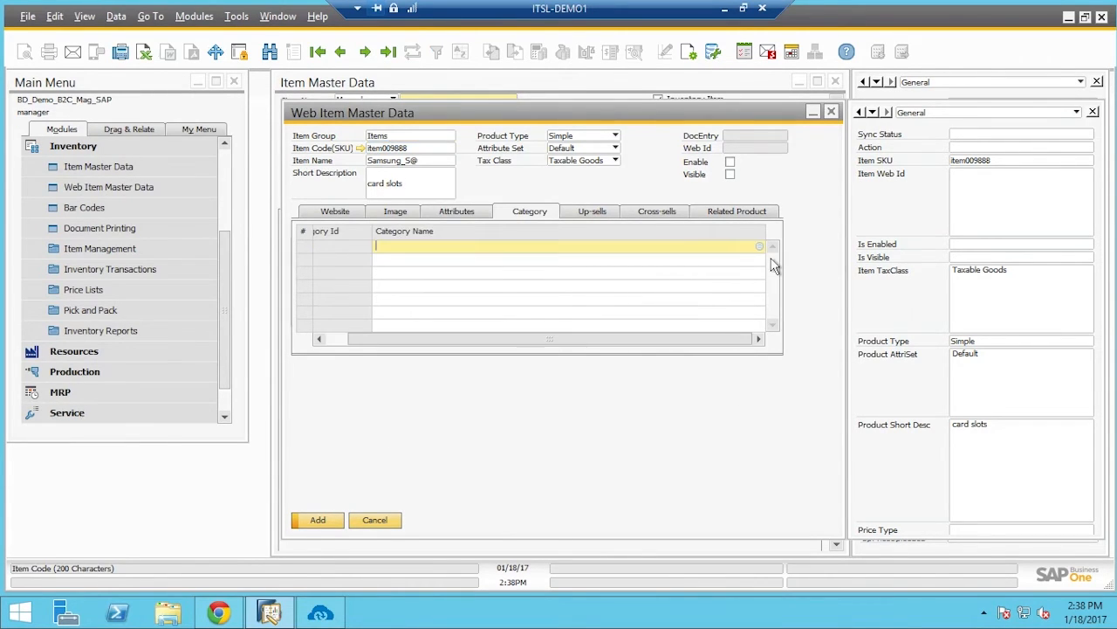
left_click(674, 244)
key("Down")
left_click(435, 429)
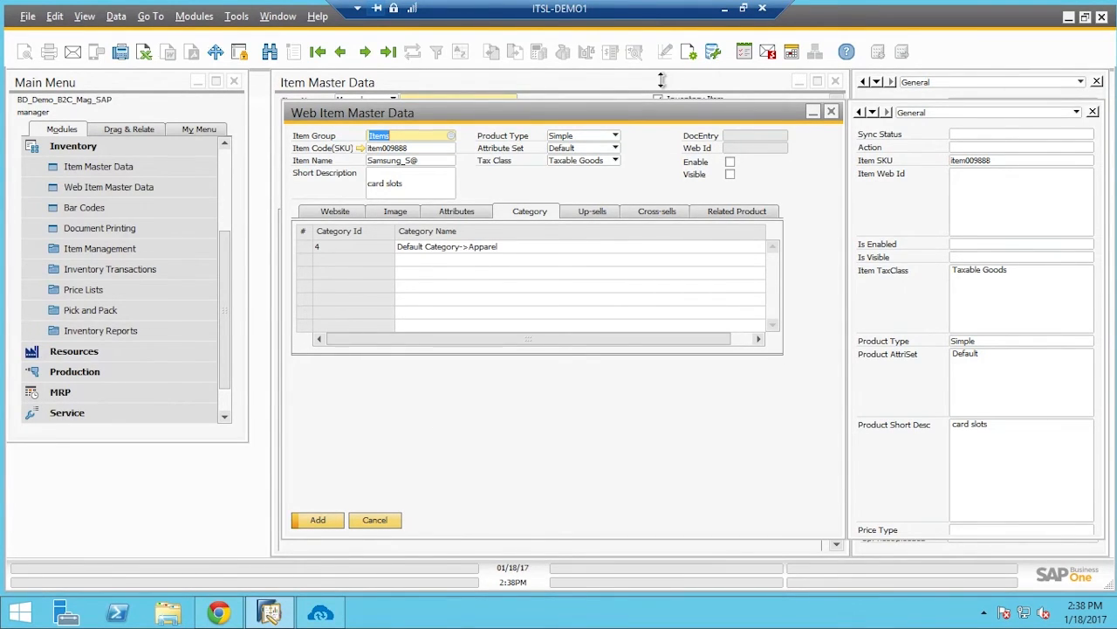
left_click(730, 163)
Add the web item for item009888, creating DocEntry 18
left_click(338, 531)
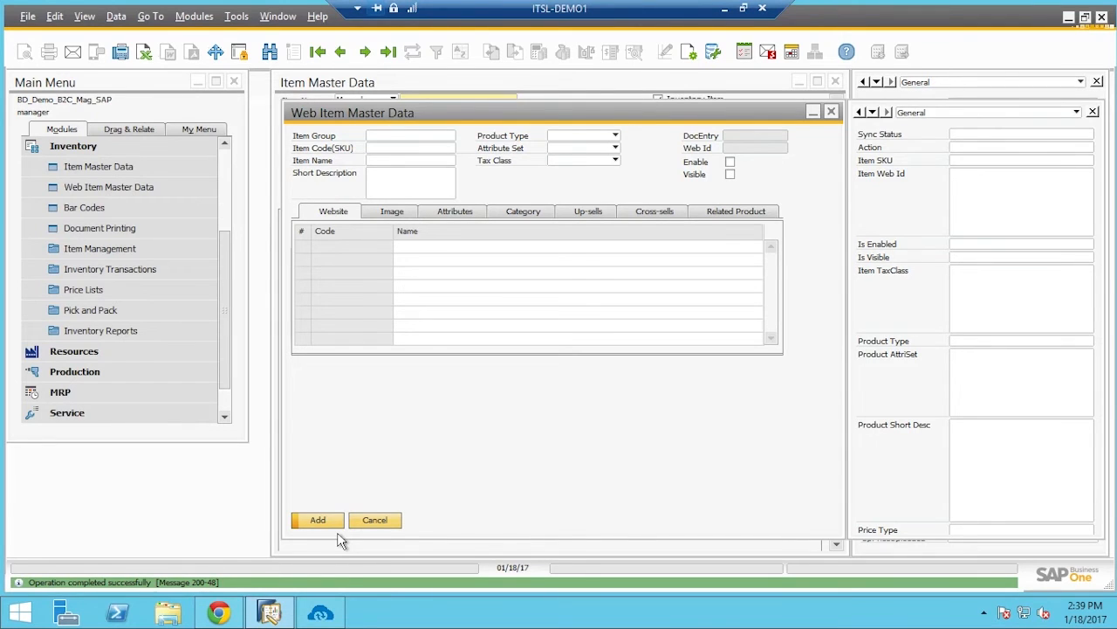
Run the Simple Product Add sync from SAP Business One to Magento in APPSeCONNECT
mouse_move(320, 612)
left_click(320, 524)
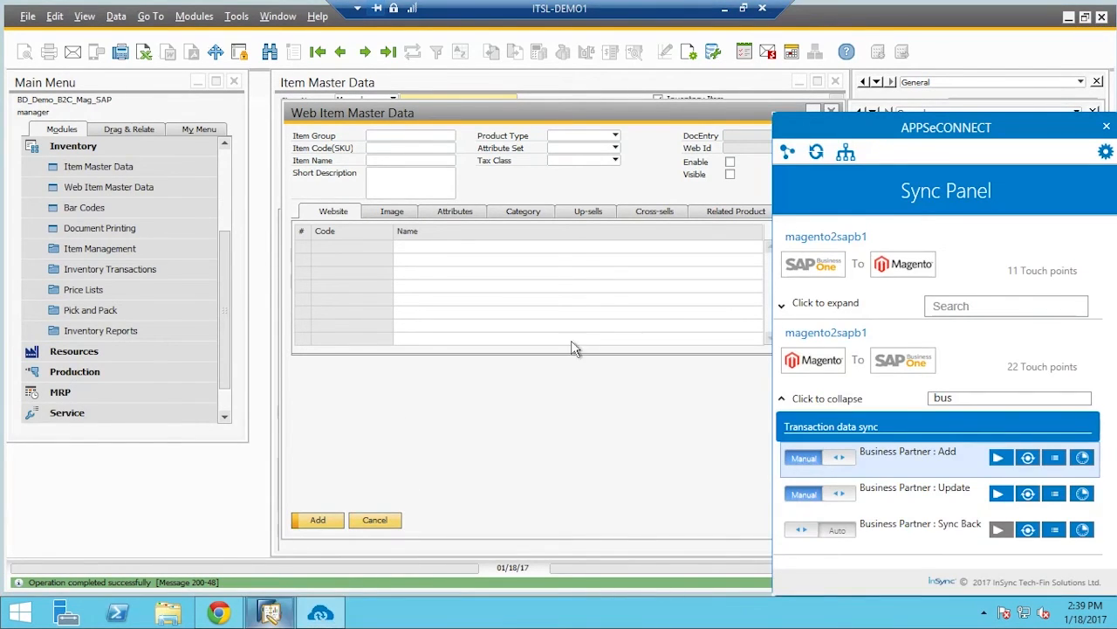
left_click(981, 314)
type("simp")
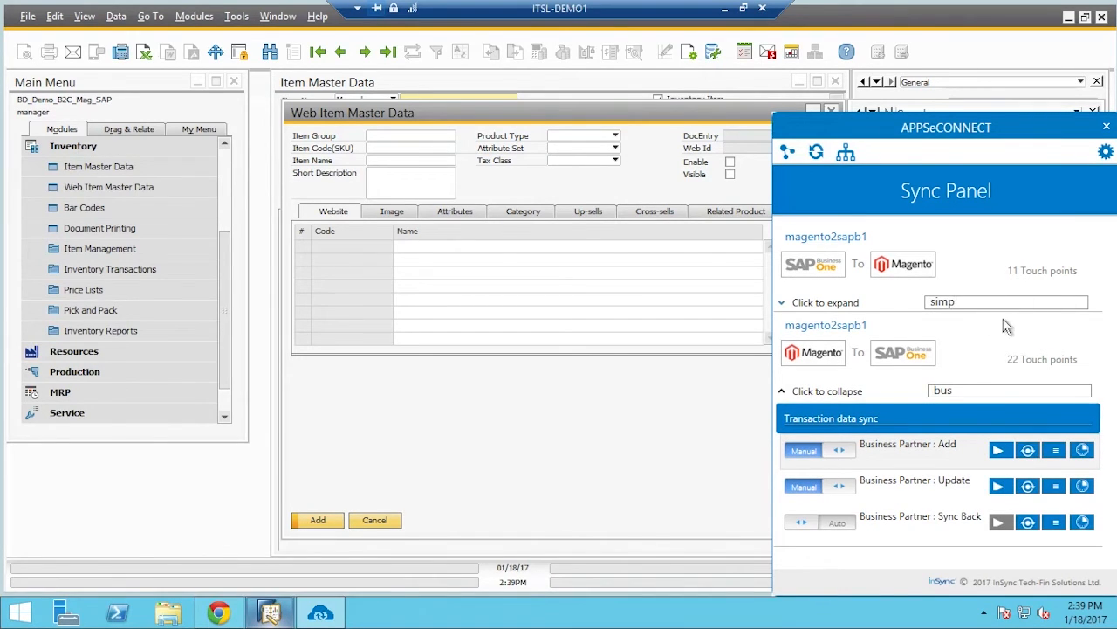
left_click(816, 302)
left_click(1013, 409)
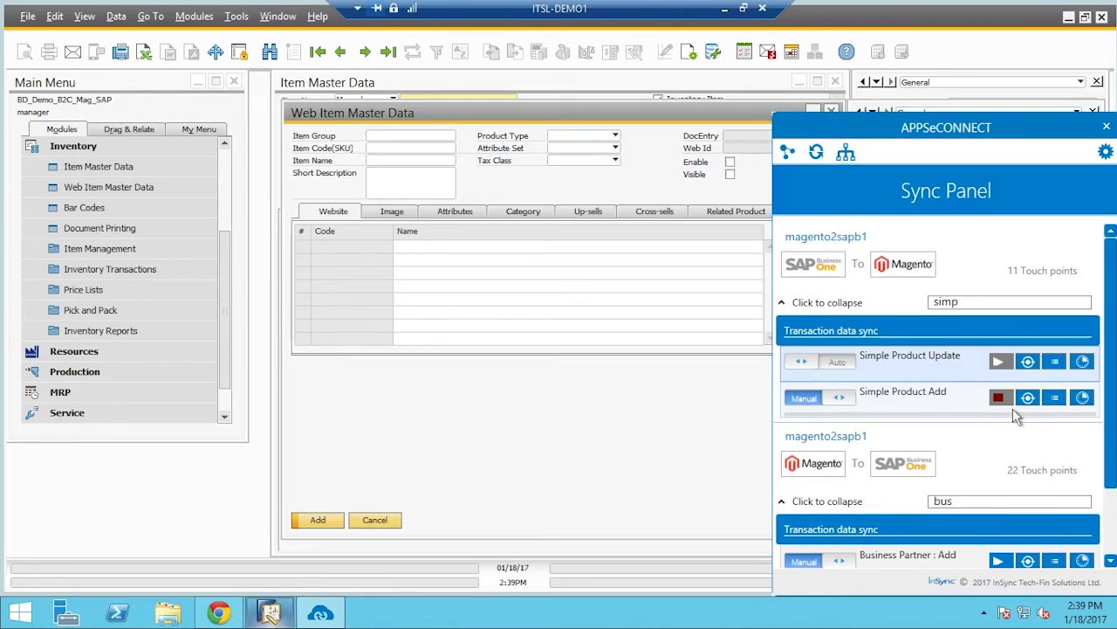
left_click(726, 9)
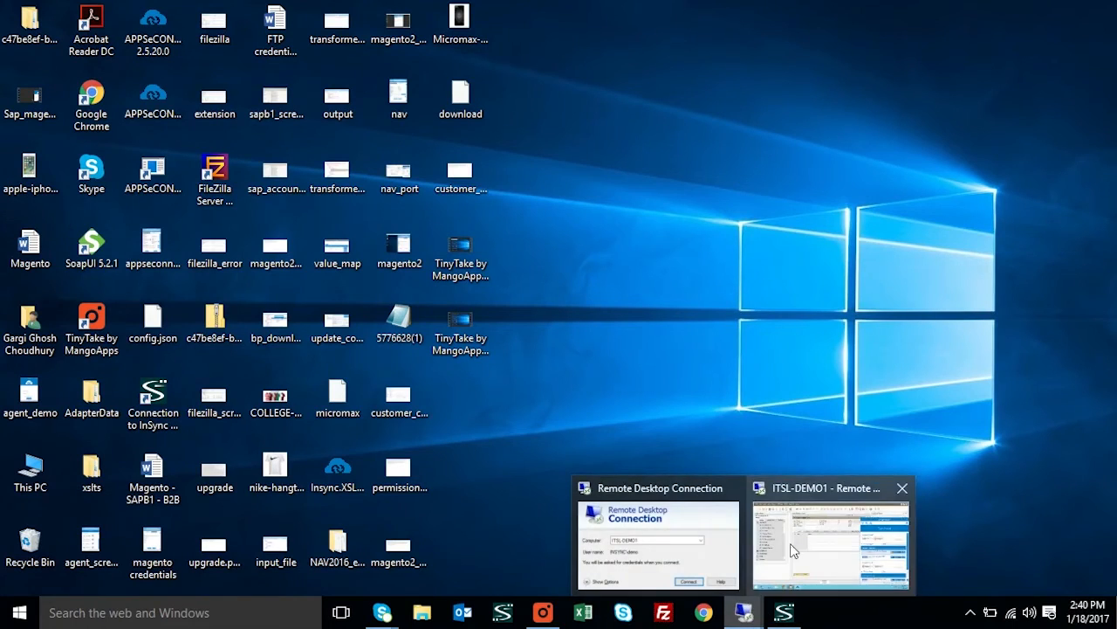
Return to the Magento admin, sign in again, and open Products > Catalog
left_click(825, 533)
left_click(219, 611)
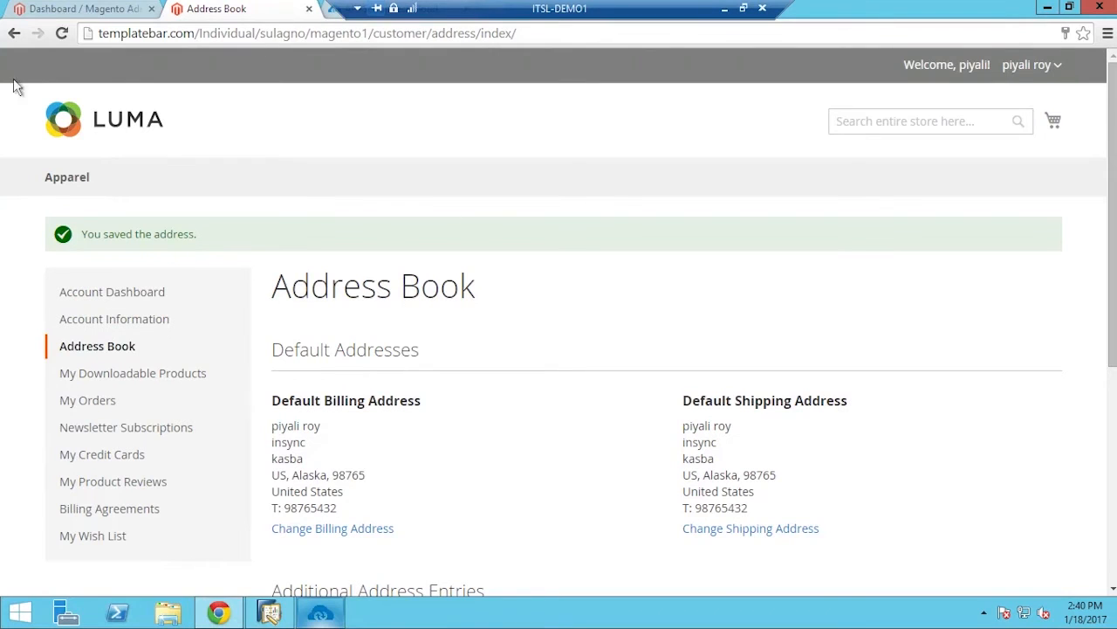
left_click(96, 10)
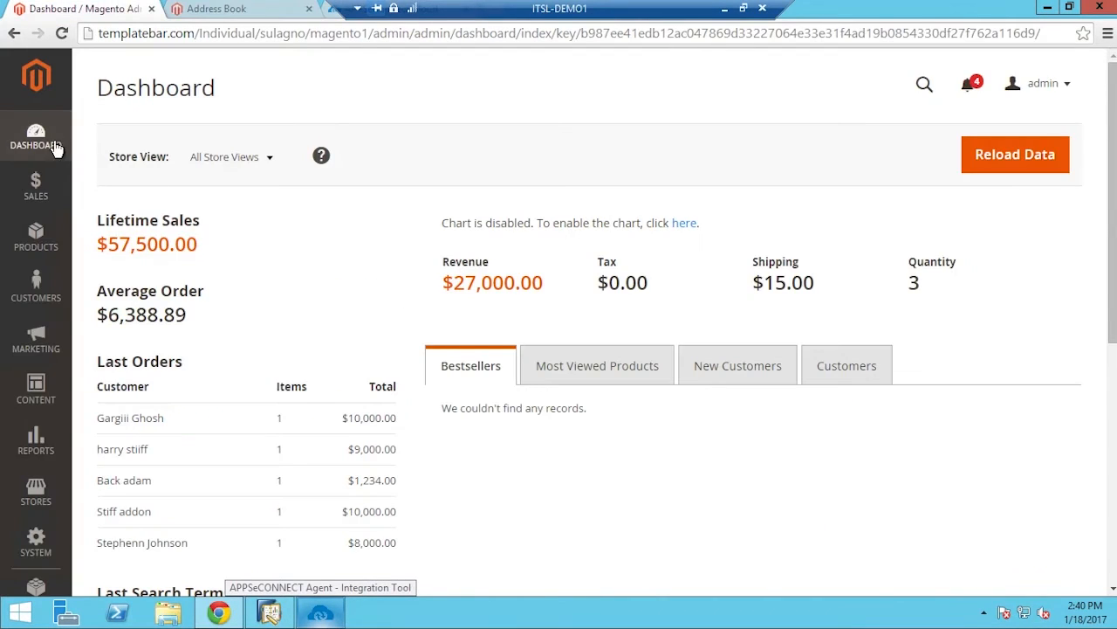
left_click(33, 243)
left_click(120, 199)
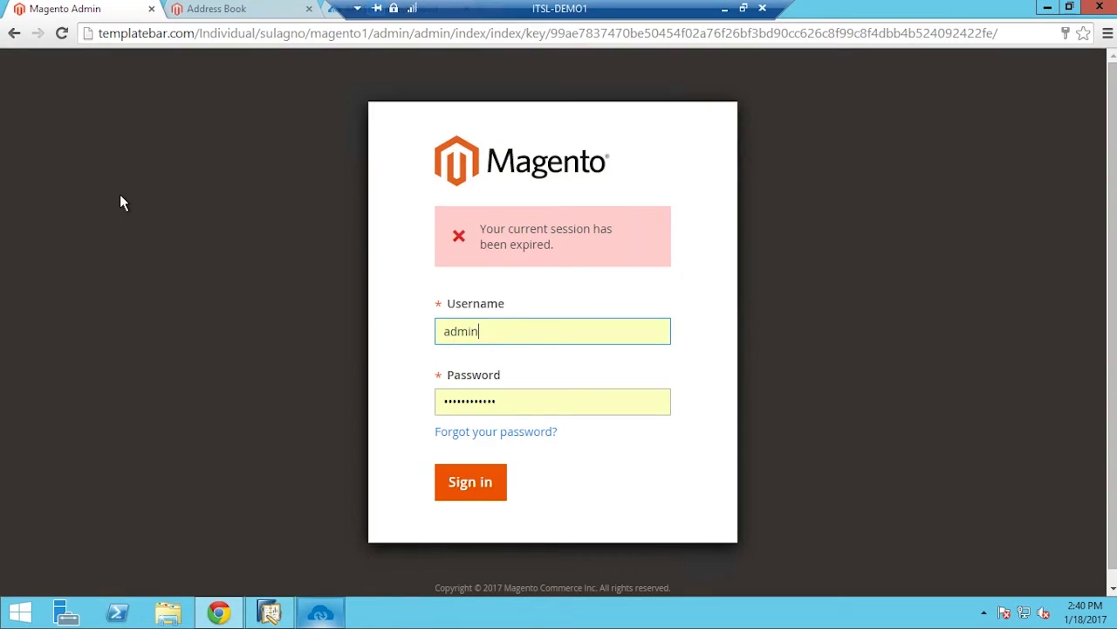
left_click(466, 494)
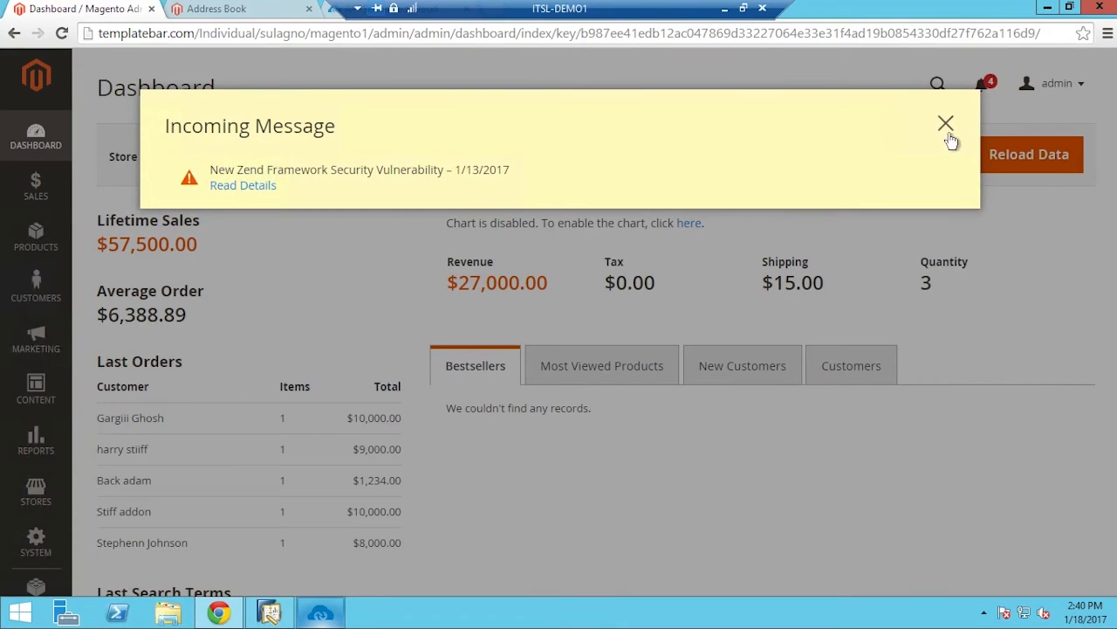
left_click(944, 121)
left_click(35, 258)
left_click(128, 202)
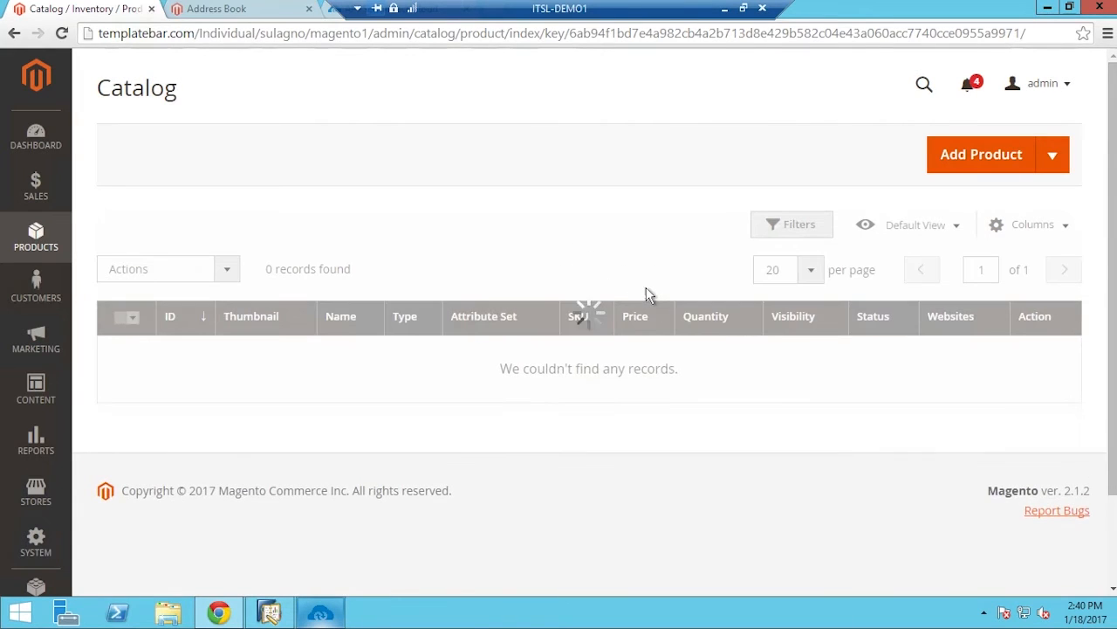
Open the Samsung_S@ product in the catalog and check its empty quantity and Out of Stock status
scroll(646, 289, "down", 1)
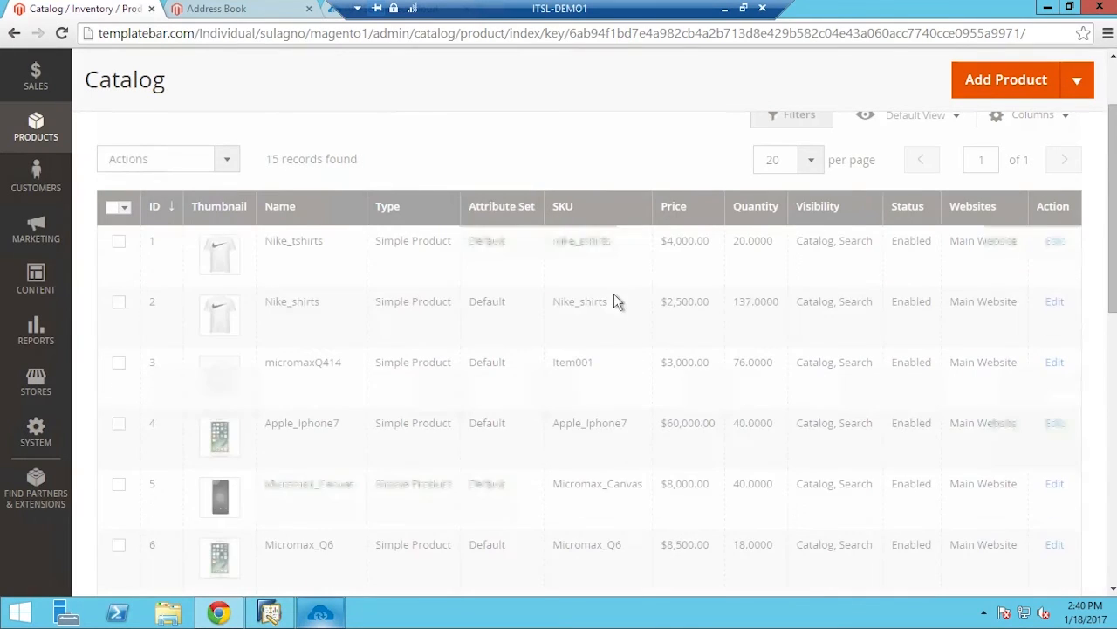
scroll(400, 358, "down", 5)
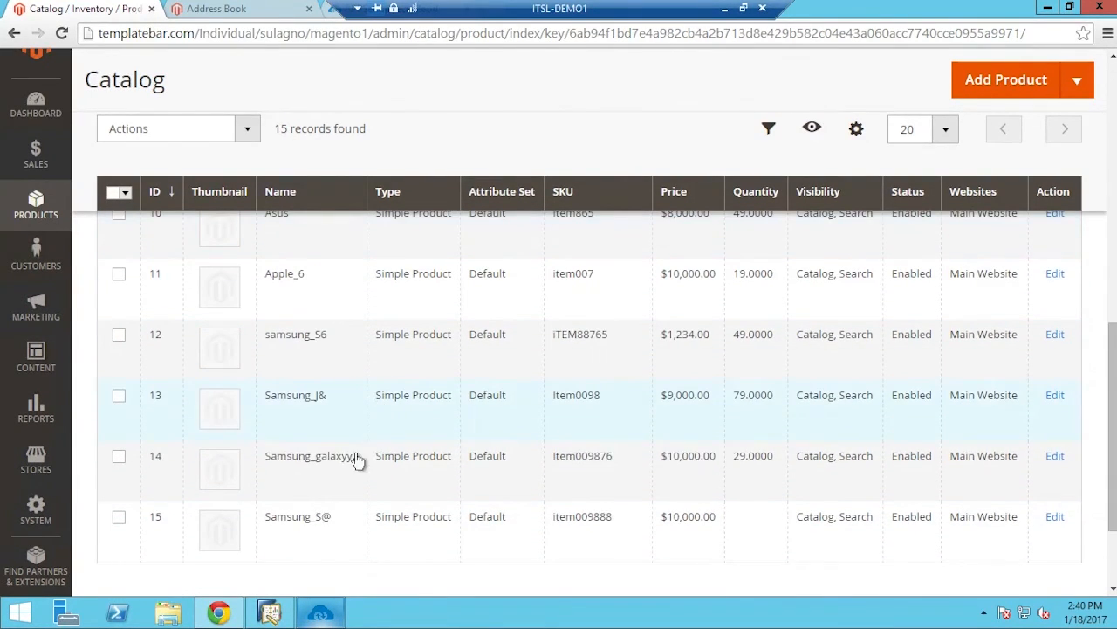
left_click(342, 546)
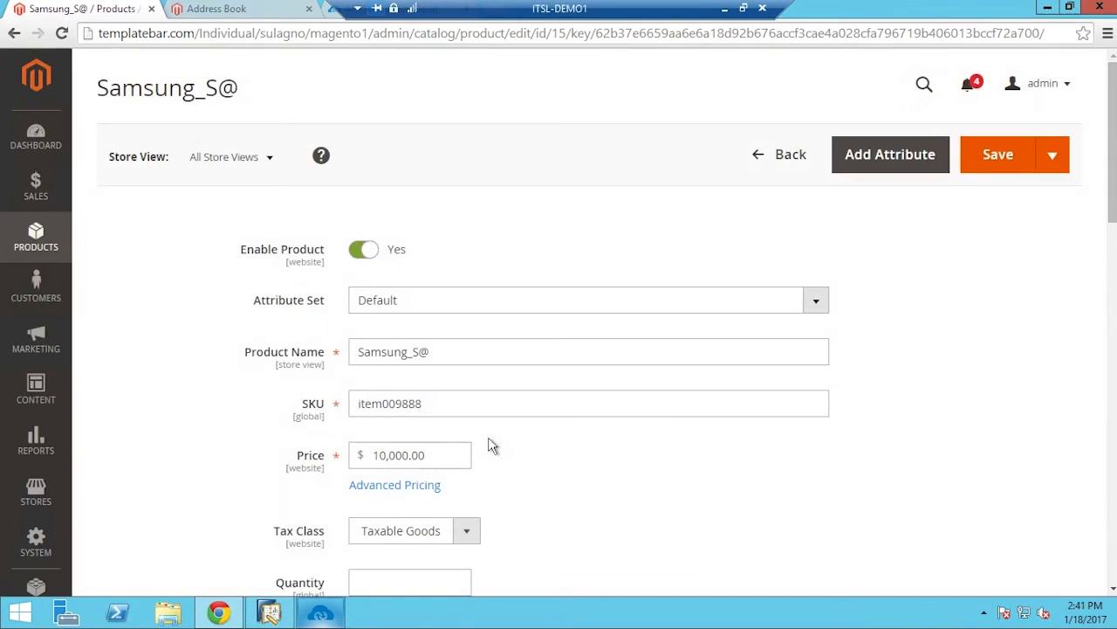
scroll(358, 587, "down", 3)
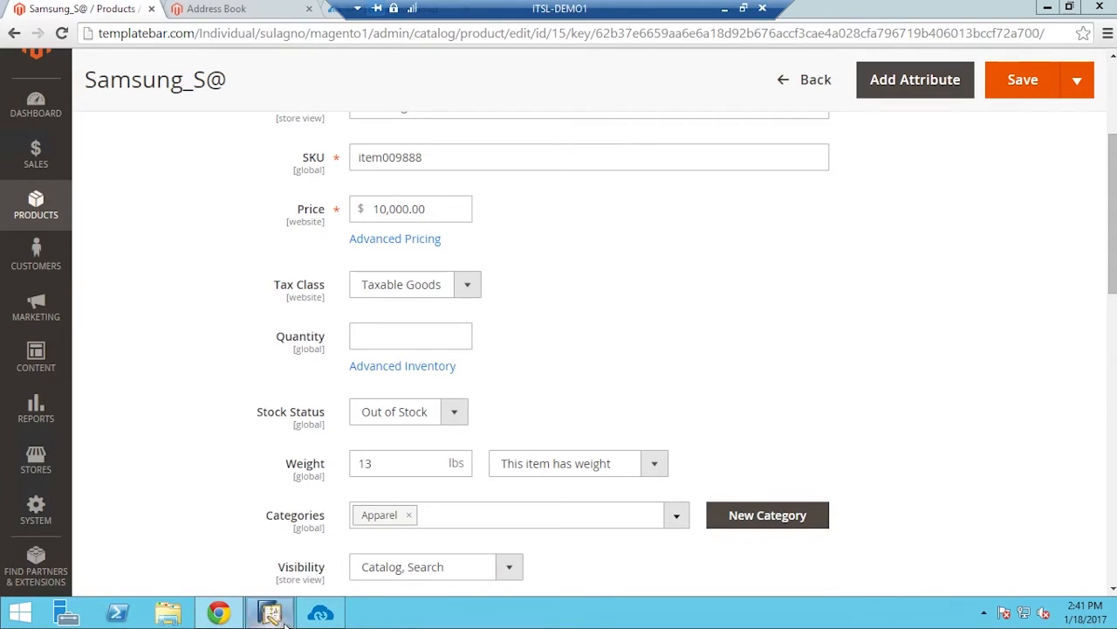
left_click(724, 9)
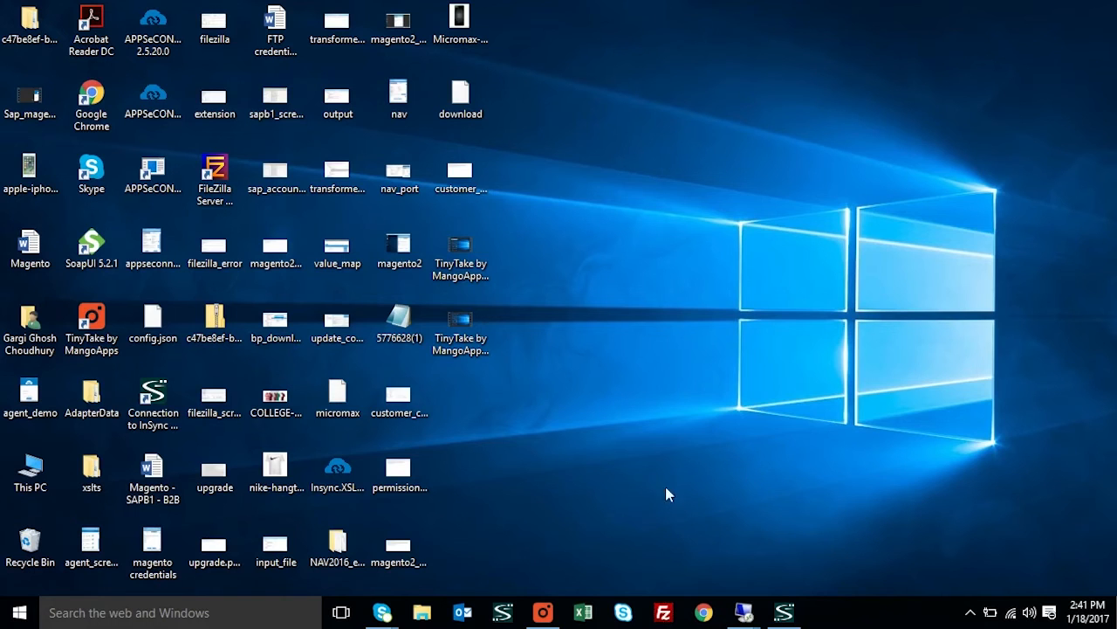
Check the TinyTake recording, then bring up blank Goods Receipt form 14 in SAP
left_click(543, 612)
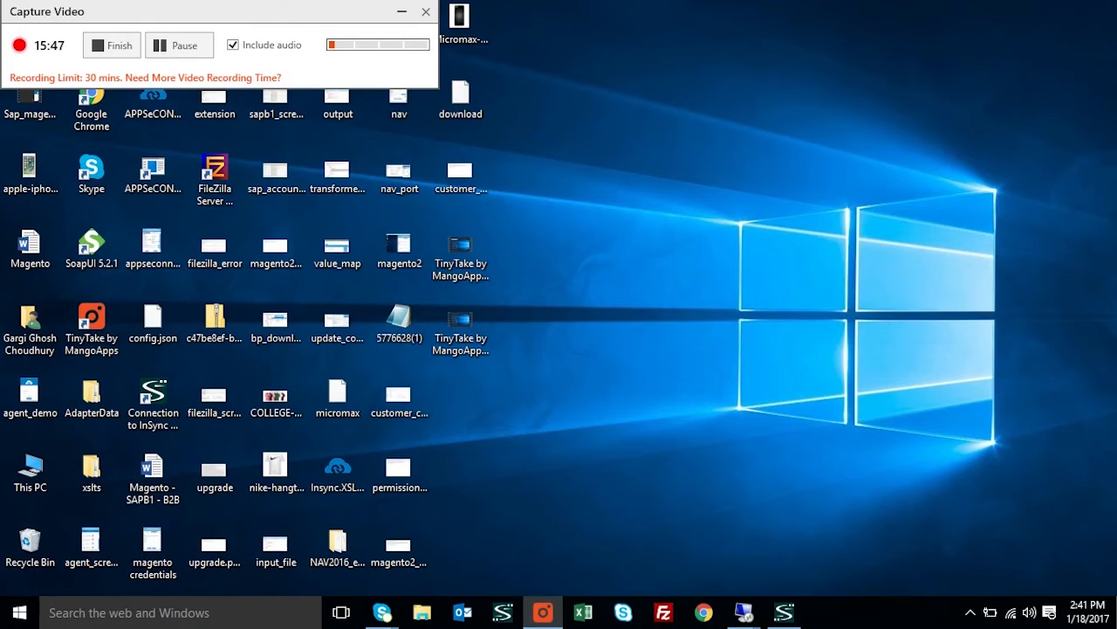
left_click(180, 57)
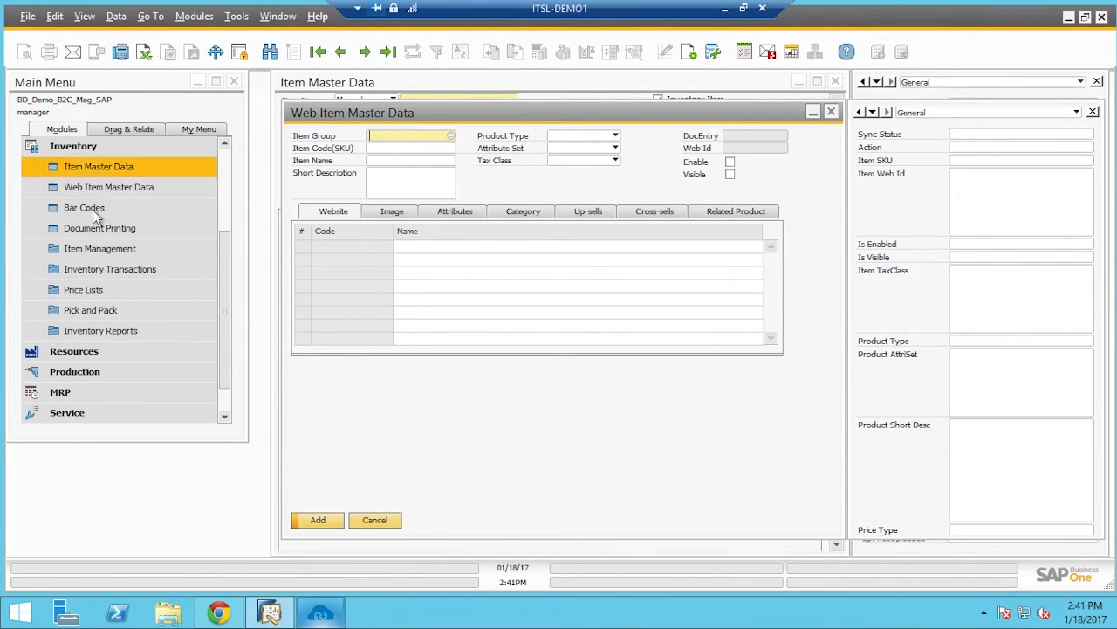
left_click(99, 277)
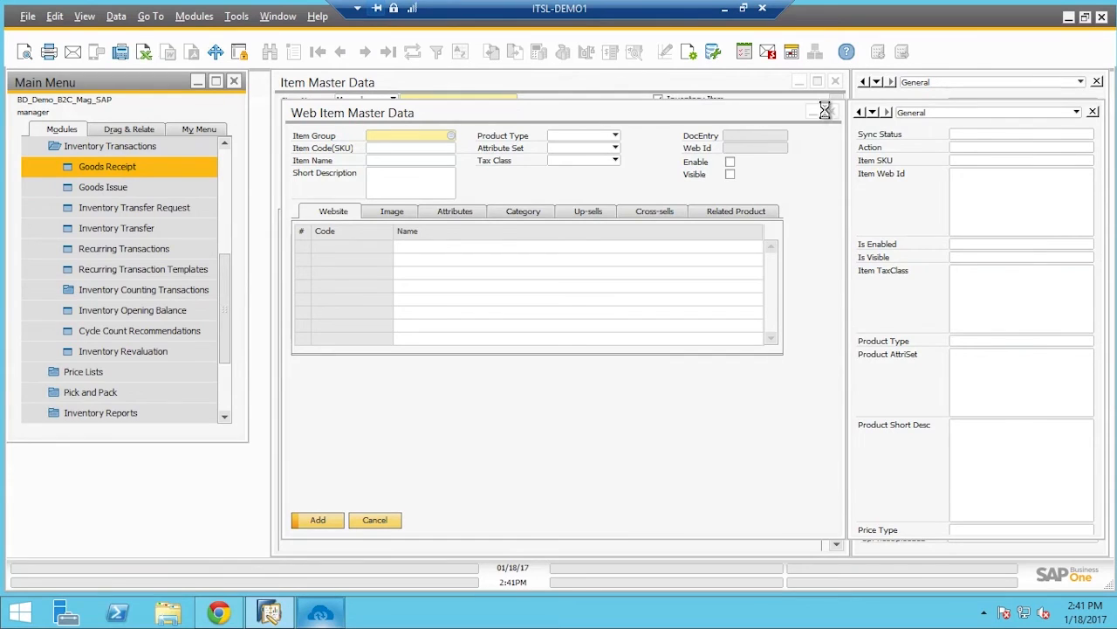
left_click(725, 9)
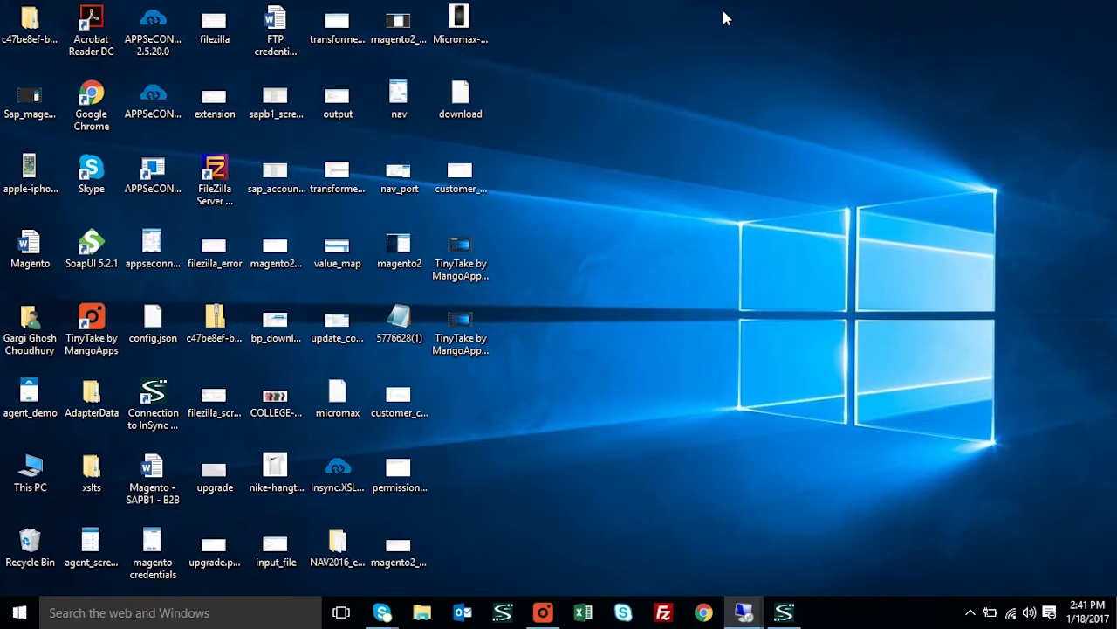
left_click(539, 614)
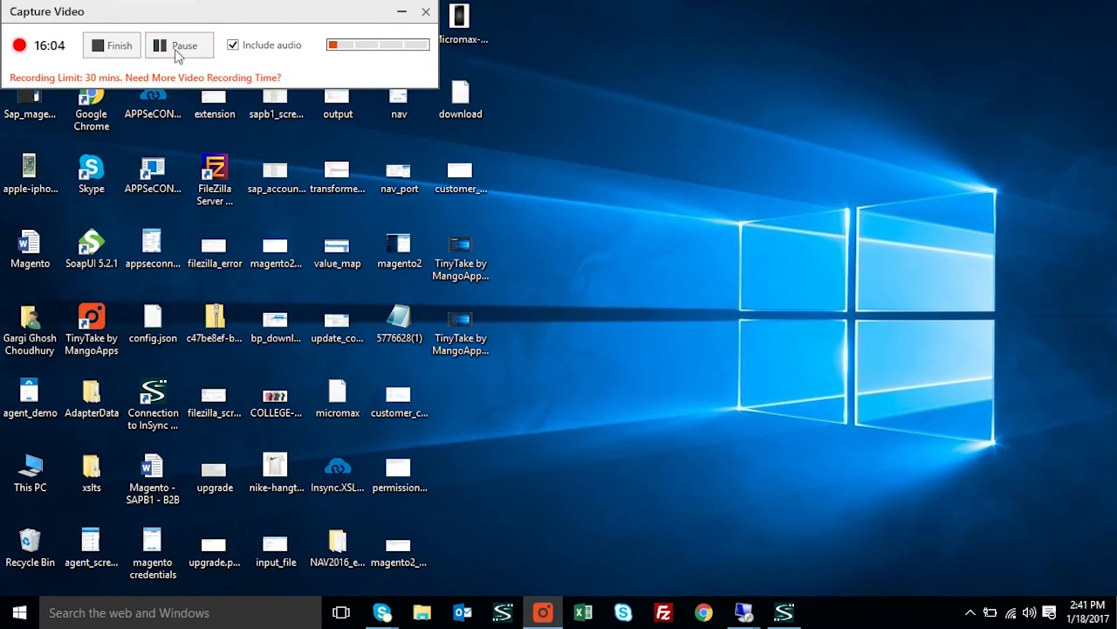
left_click(403, 13)
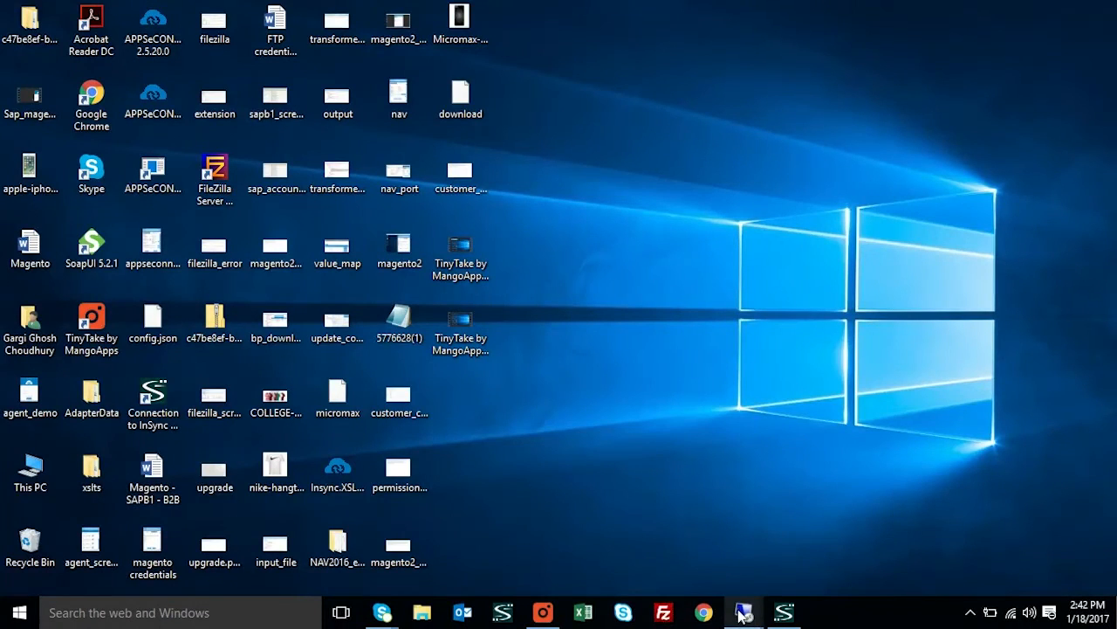
mouse_move(744, 614)
left_click(767, 564)
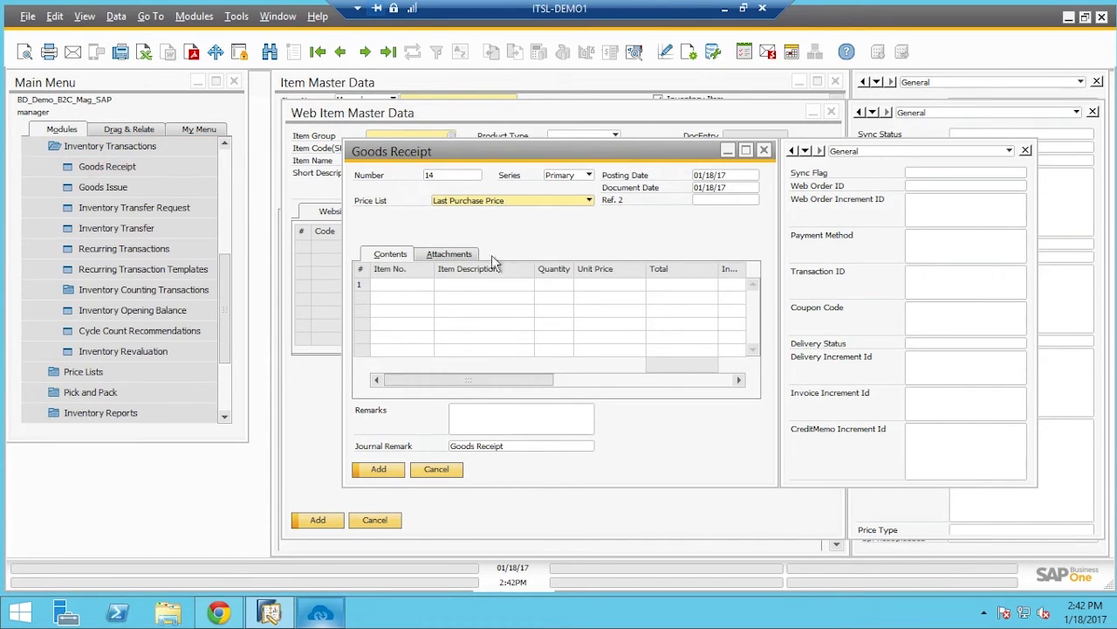
Post Goods Receipt 14 for 20 units of item009888 (Samsung_S@) using Price List 01
left_click(590, 200)
left_click(479, 214)
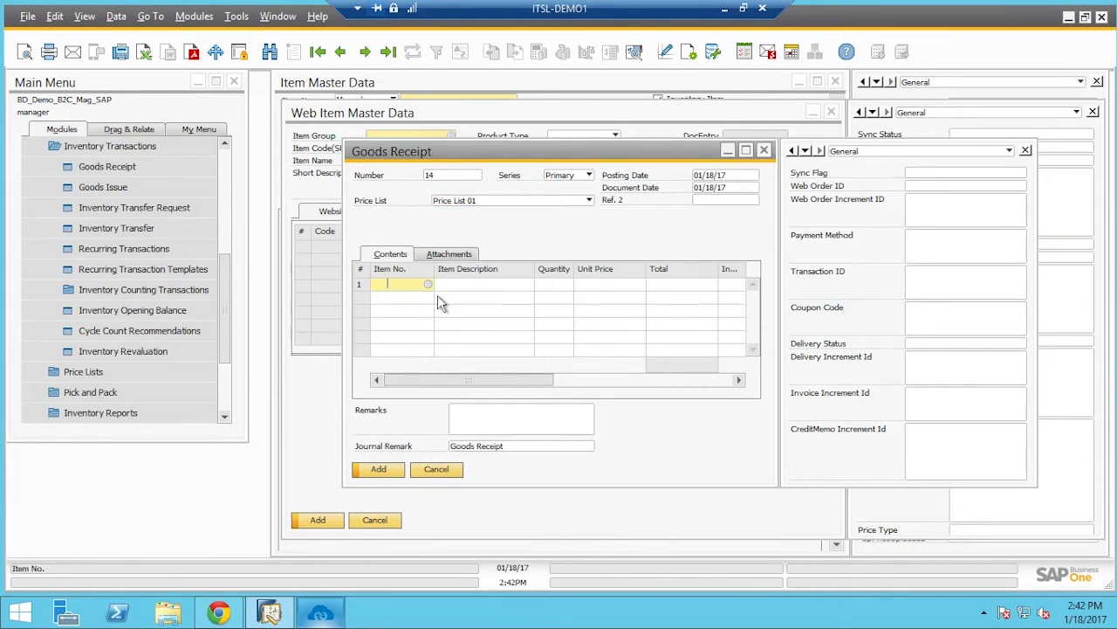
key("Tab")
left_click(550, 381)
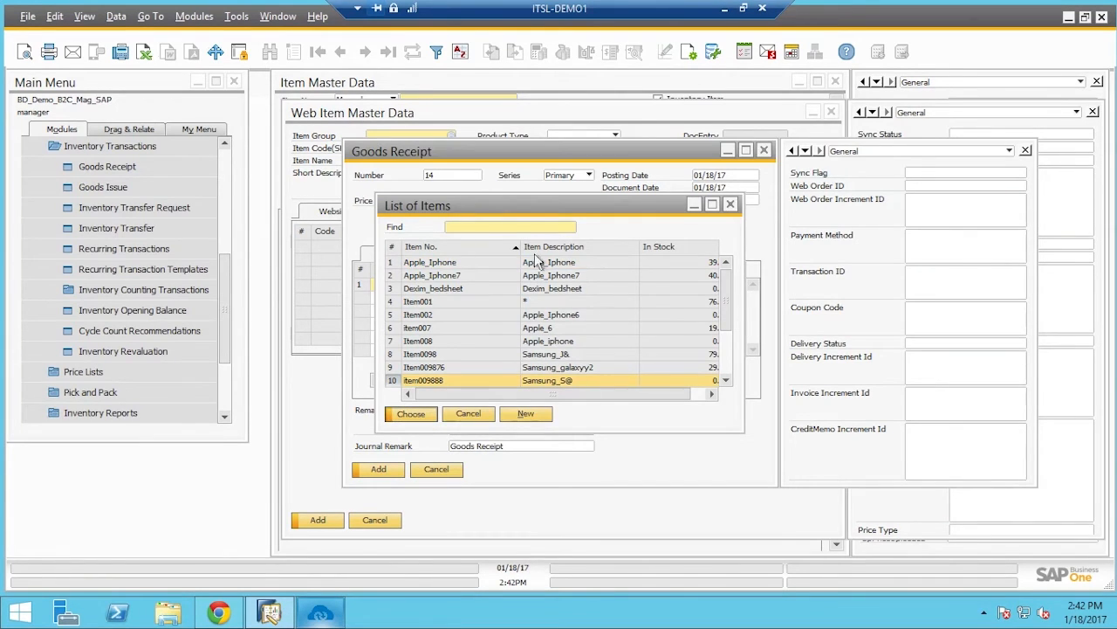
key("Return")
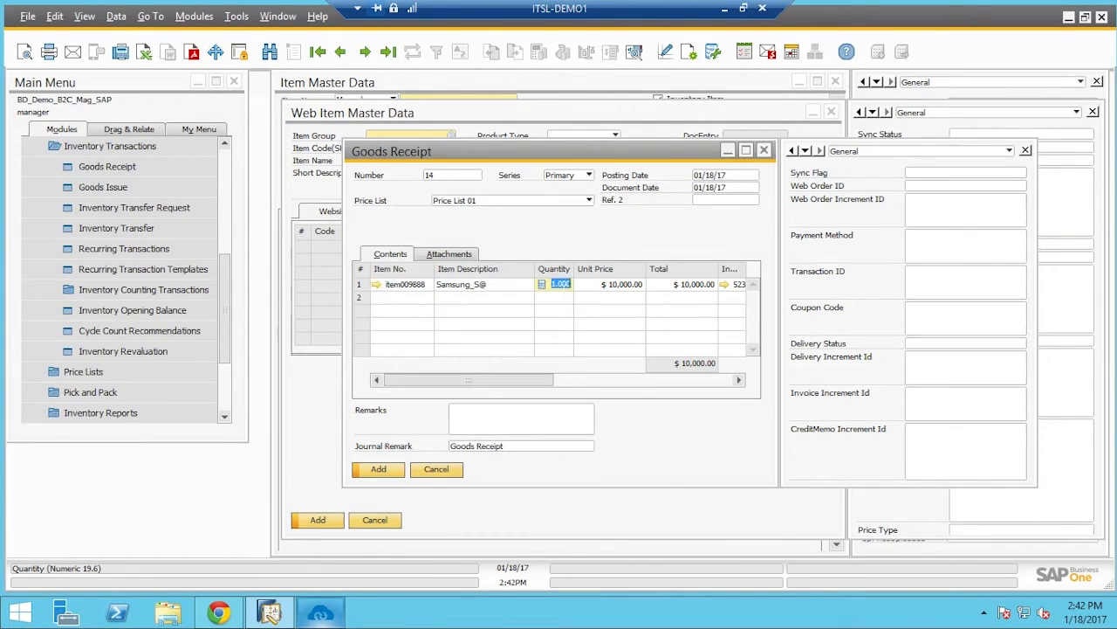
type("20")
left_click(392, 474)
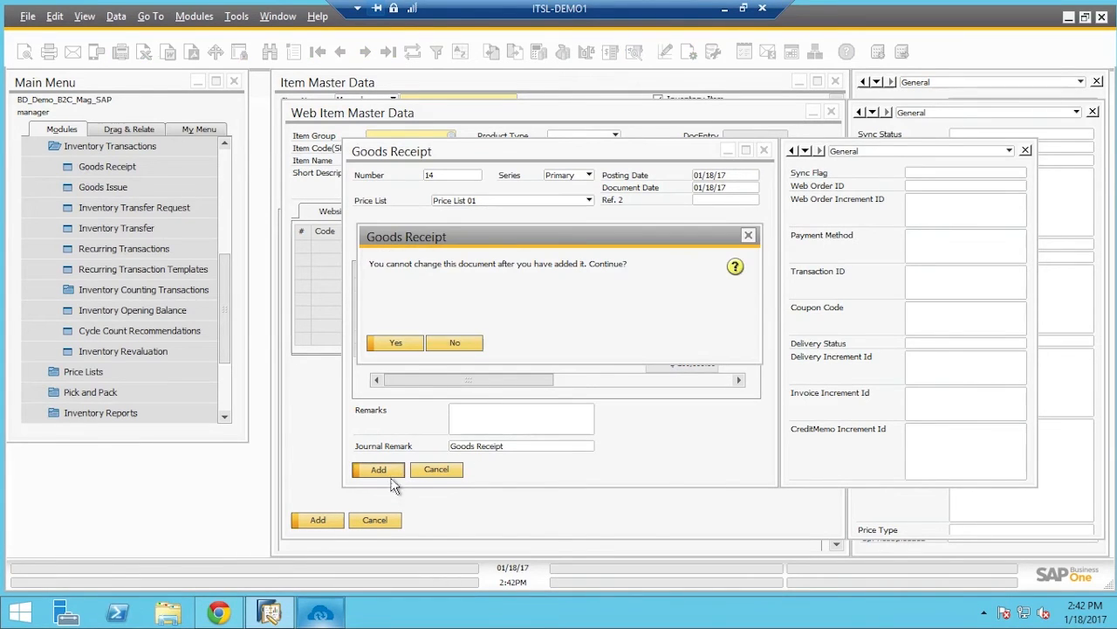
left_click(402, 345)
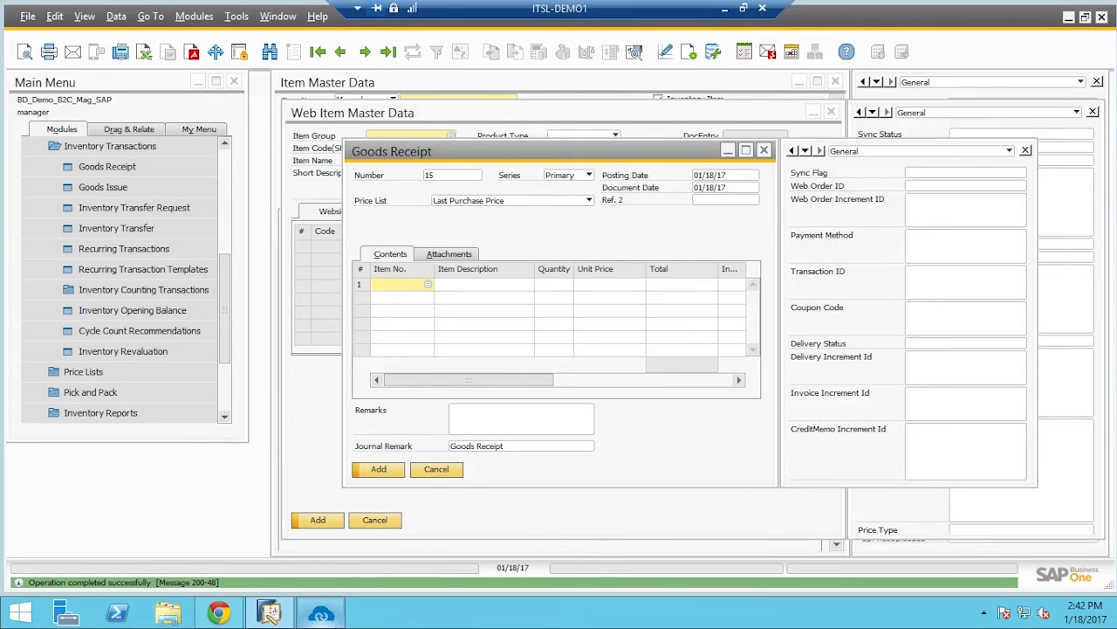
left_click(320, 614)
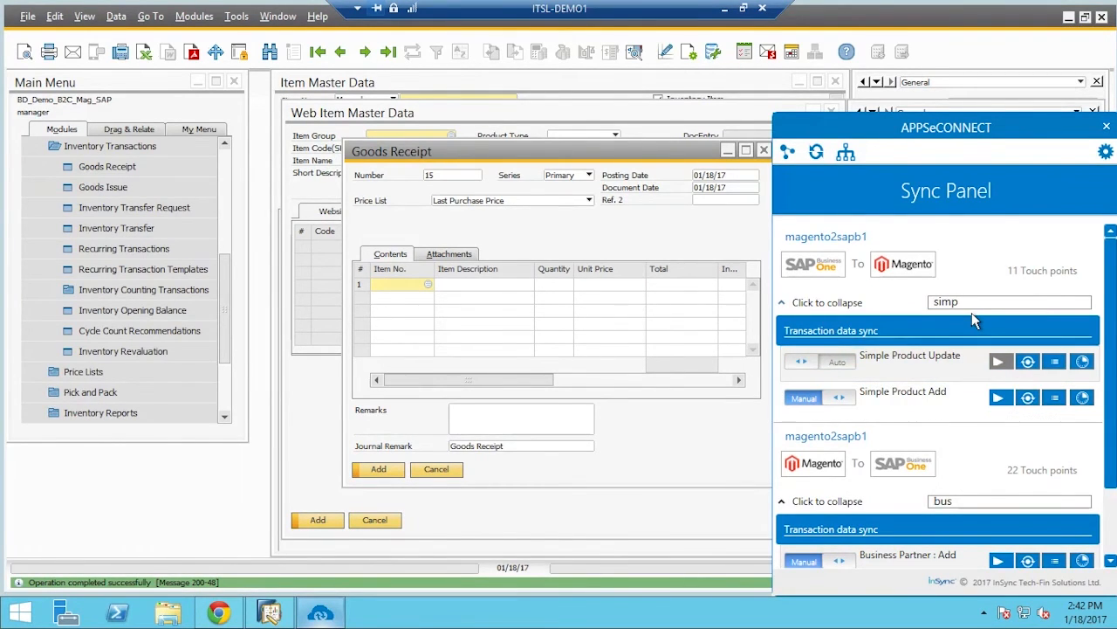
Run the SAP-to-Magento Inventory : Update sync so Samsung_S@ stock reaches Magento
key("BackSpace")
key("BackSpace")
key("BackSpace")
key("BackSpace")
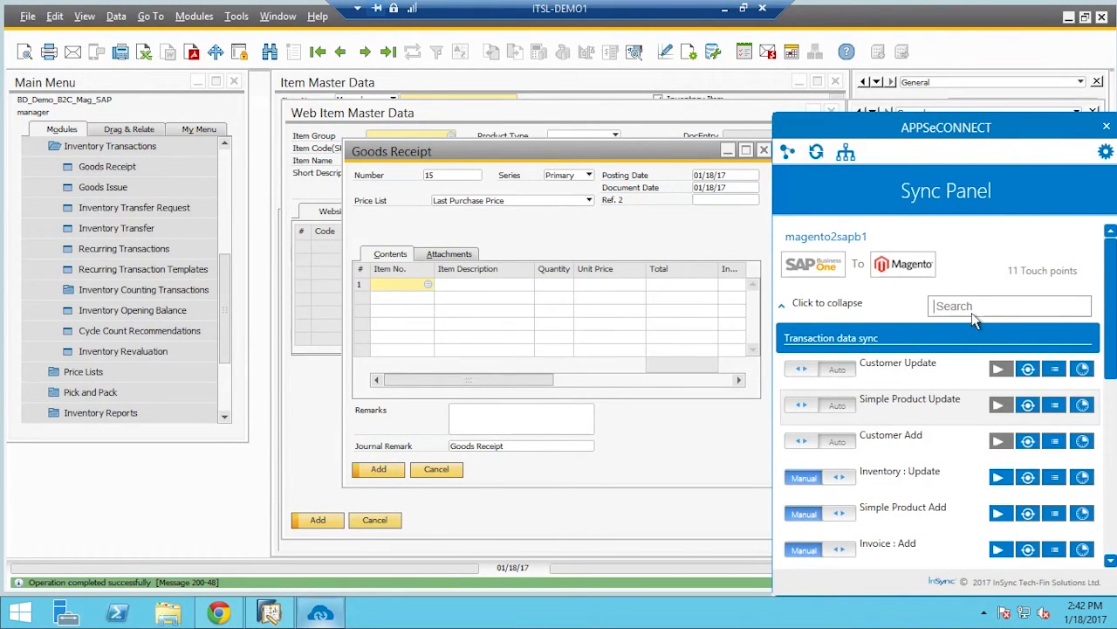
type("invetory")
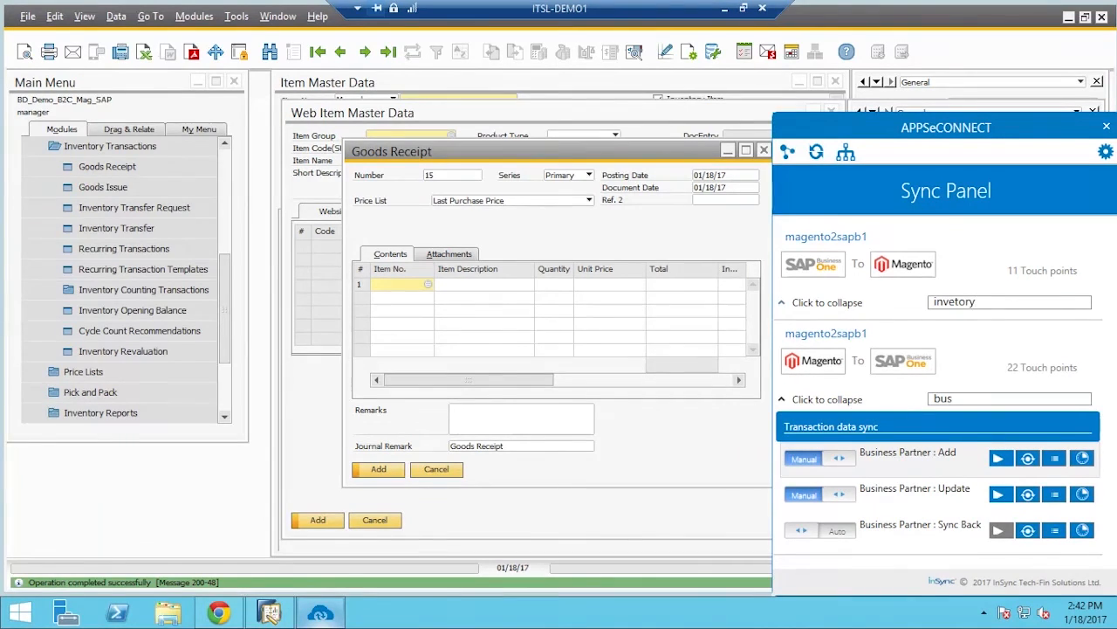
left_click(797, 316)
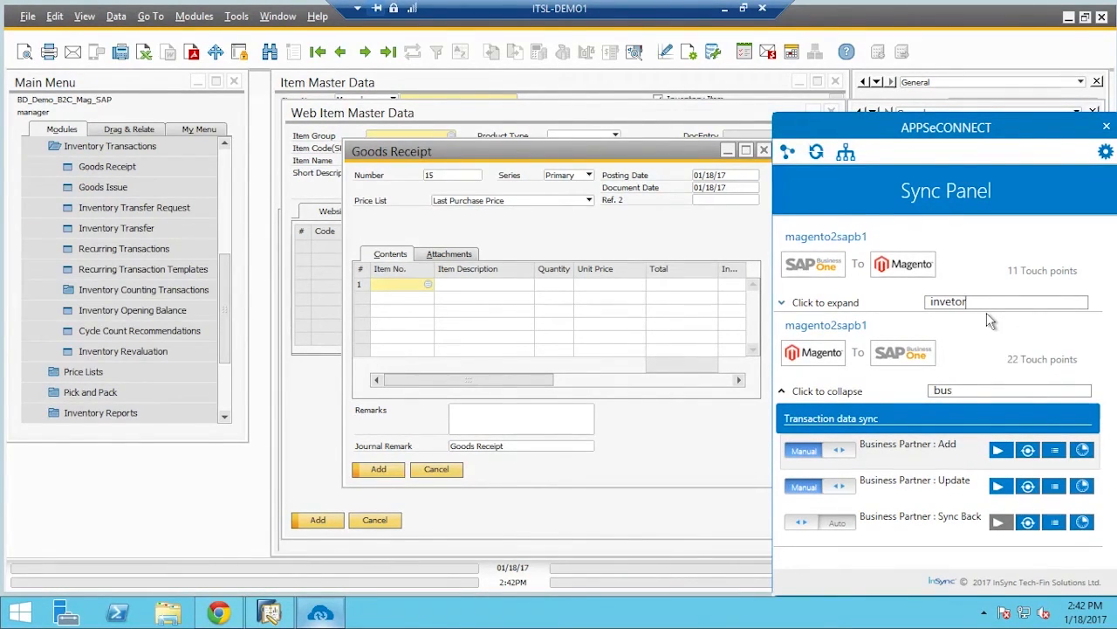
key("BackSpace")
key("BackSpace")
key("BackSpace")
key("BackSpace")
key("BackSpace")
key("BackSpace")
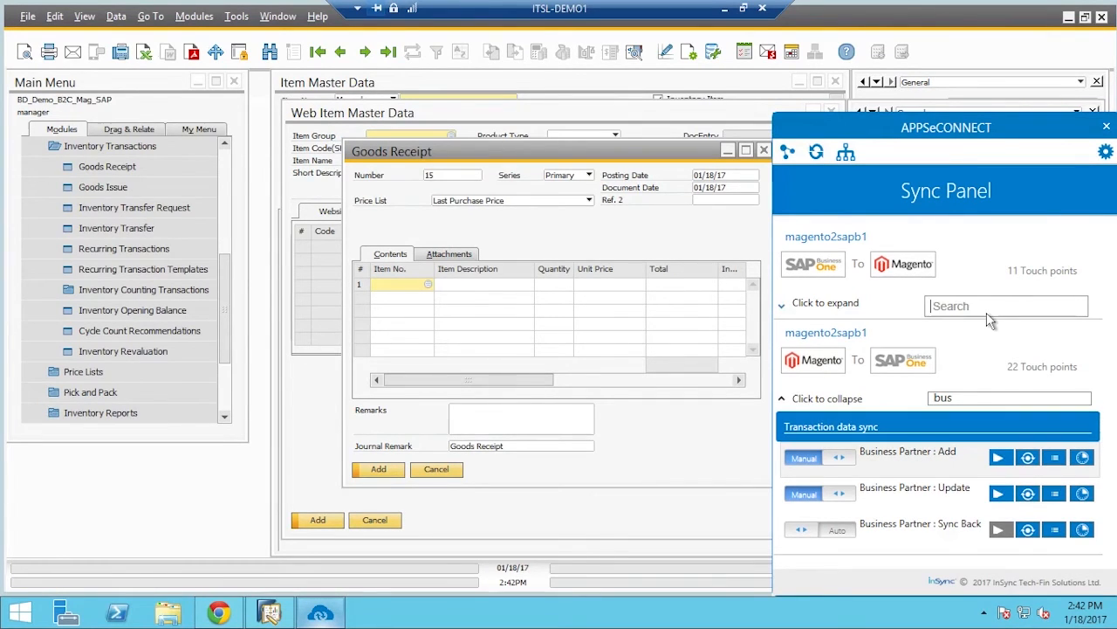
left_click(797, 319)
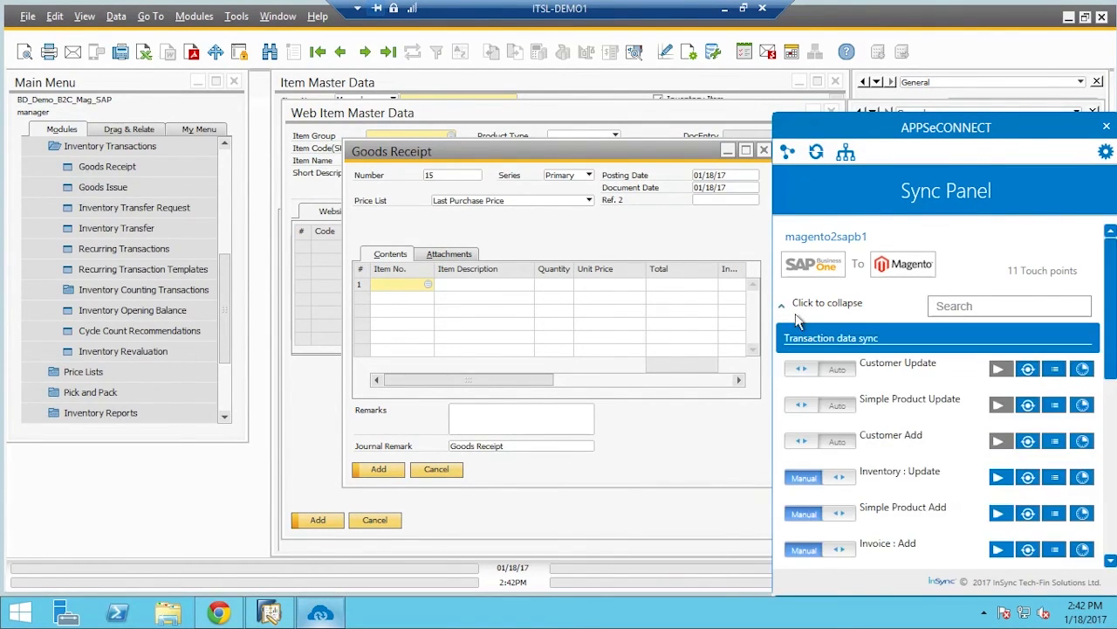
left_click(995, 479)
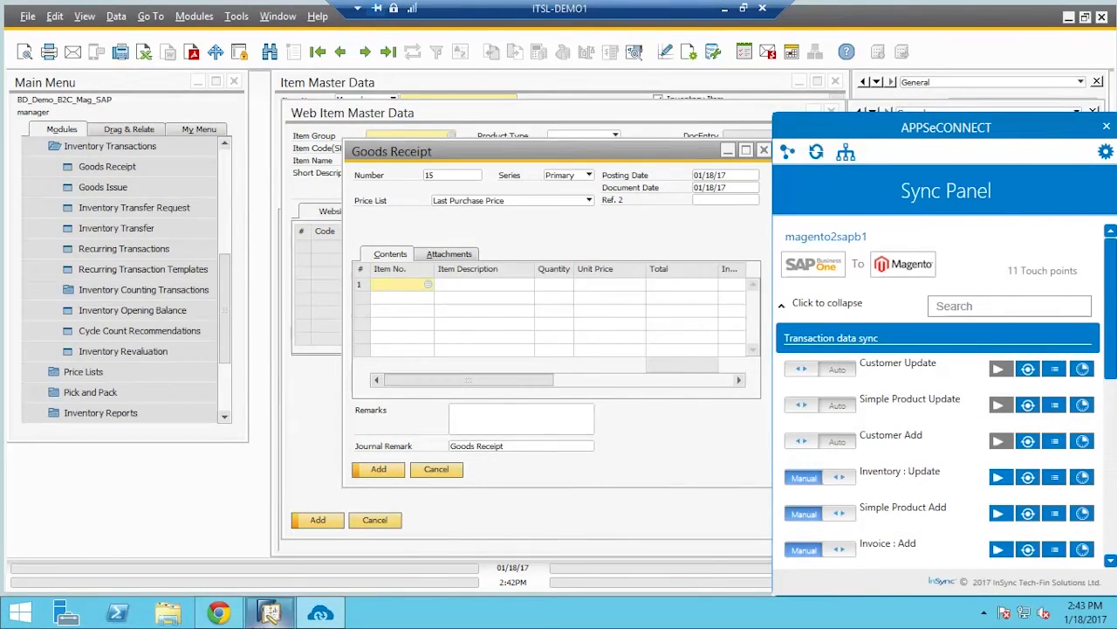
left_click(218, 613)
Reload the Samsung_S@ product page and review its price, quantity 20 and In Stock status
left_click(62, 33)
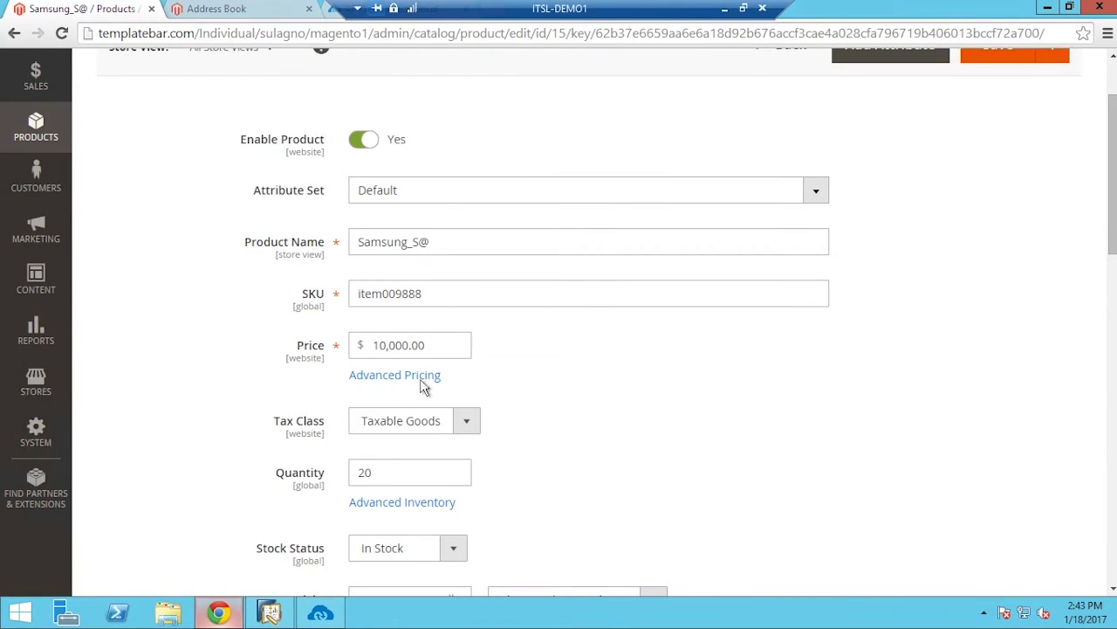
scroll(391, 486, "down", 4)
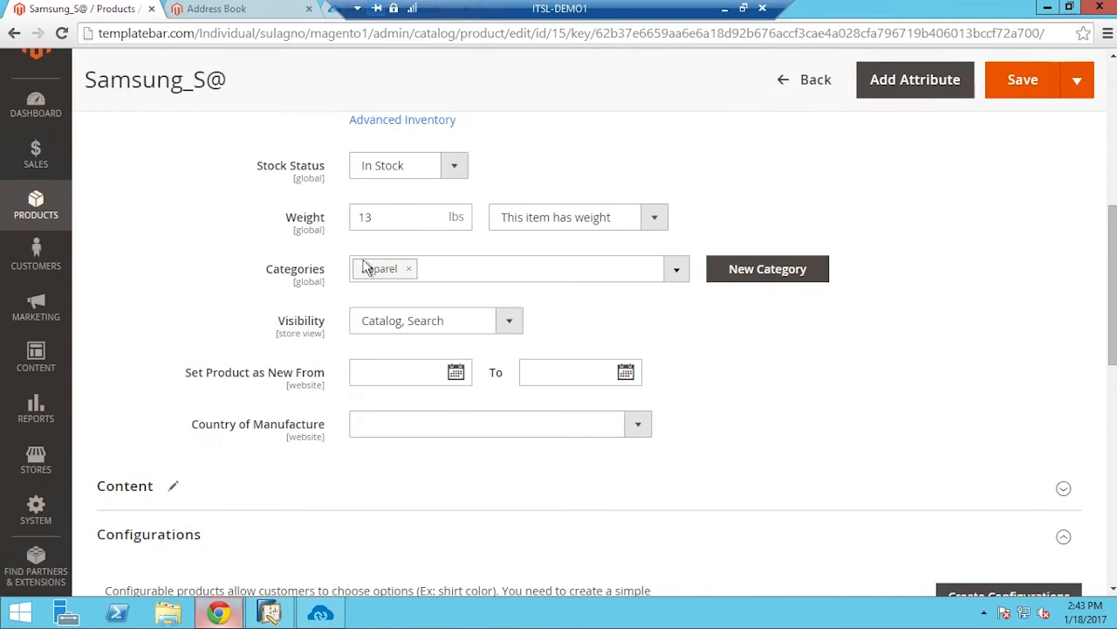
scroll(378, 172, "up", 2)
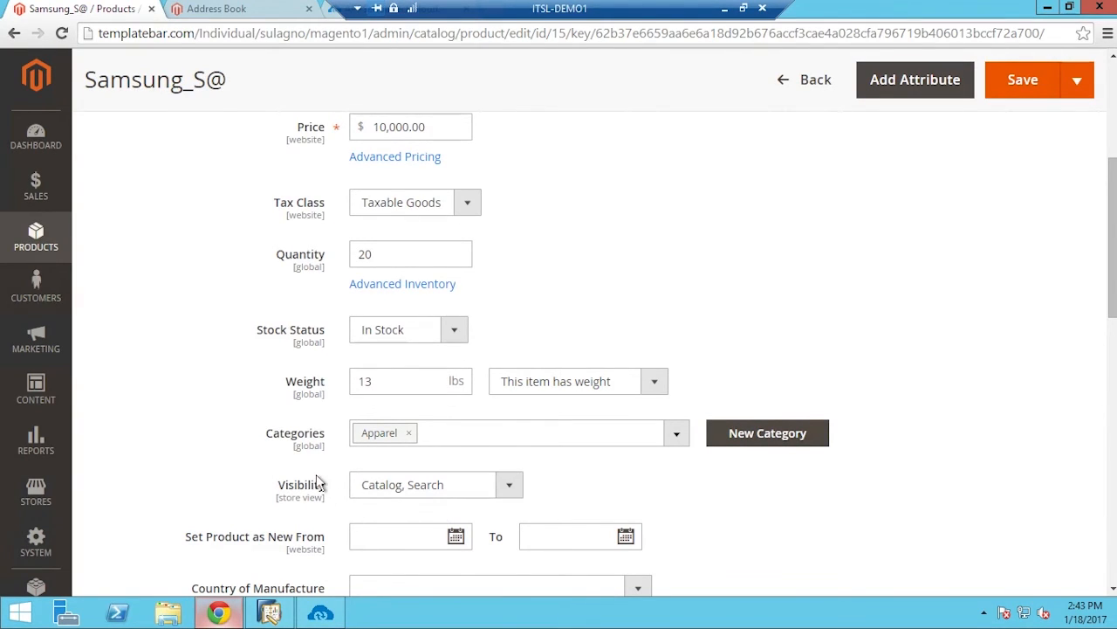
scroll(322, 489, "down", 1)
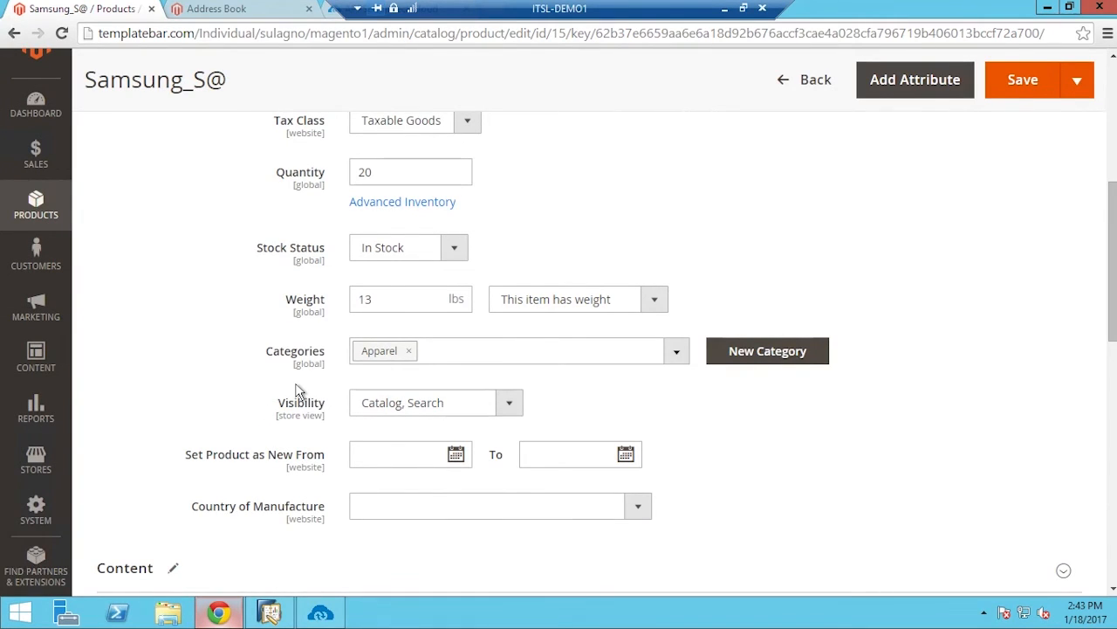
Add Samsung_J& from the Apparel category to the cart and view the $9,000.00 cart
left_click(284, 16)
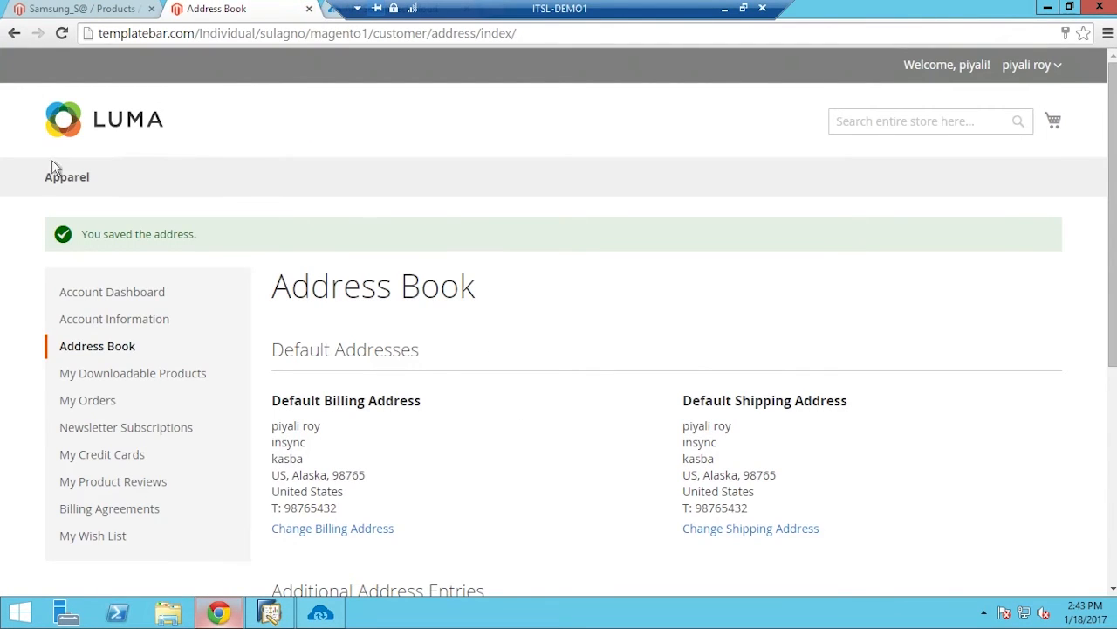
left_click(96, 196)
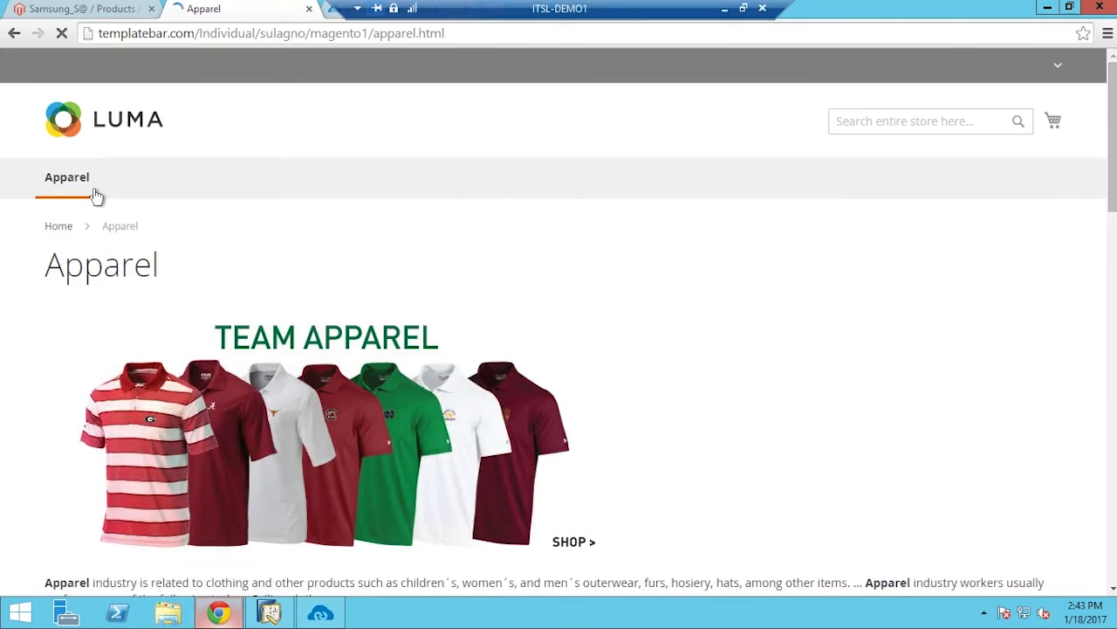
scroll(709, 417, "down", 6)
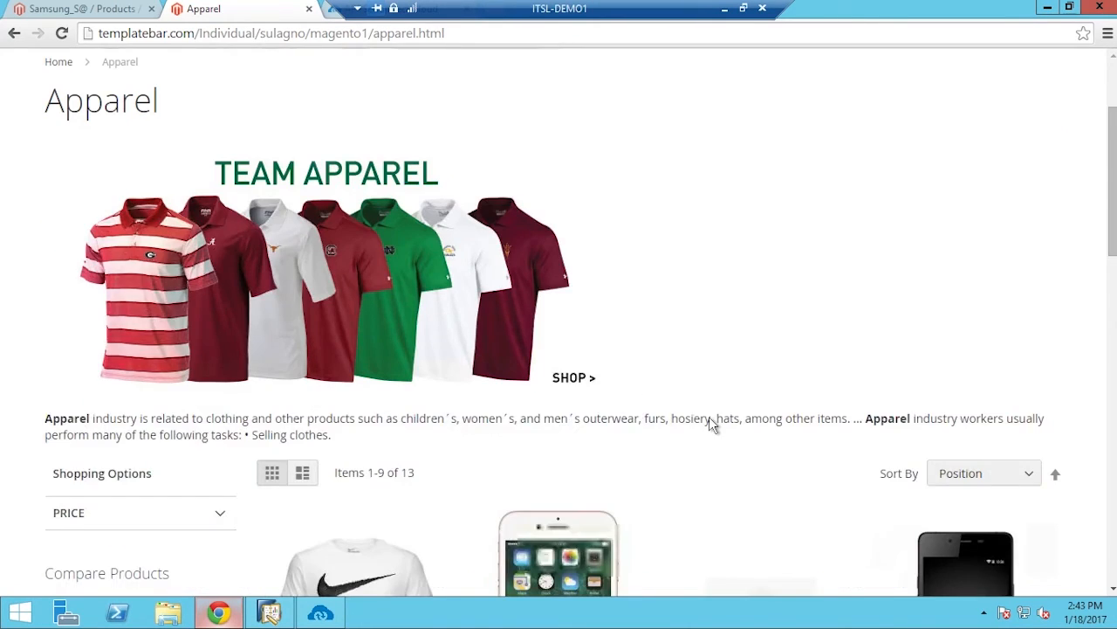
scroll(466, 457, "down", 2)
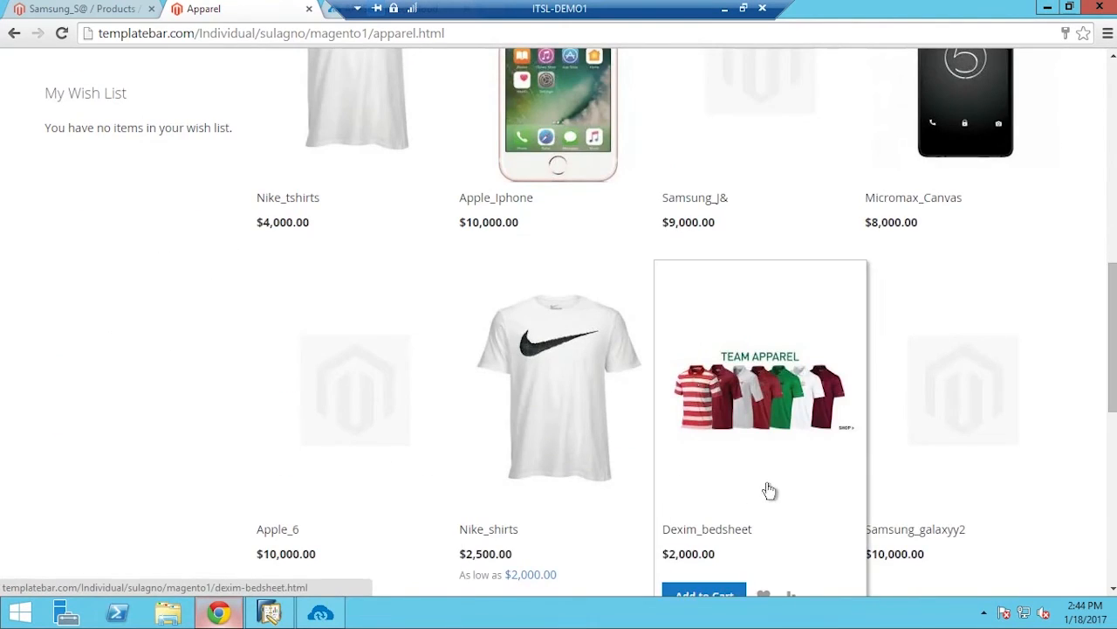
scroll(777, 491, "down", 3)
scroll(437, 515, "down", 2)
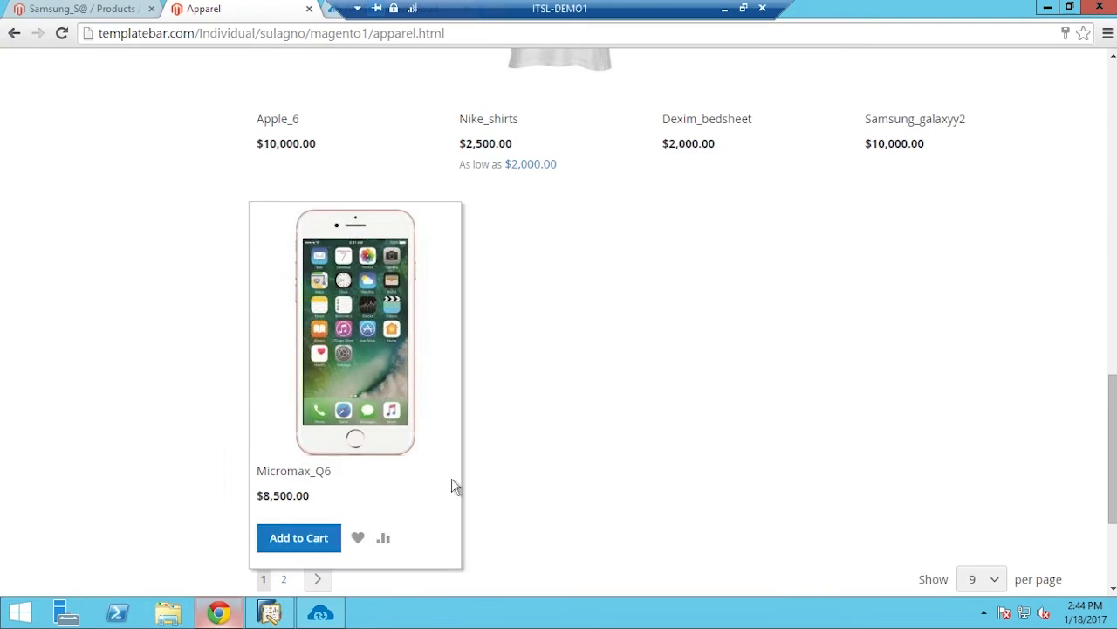
scroll(654, 420, "up", 4)
scroll(667, 425, "up", 1)
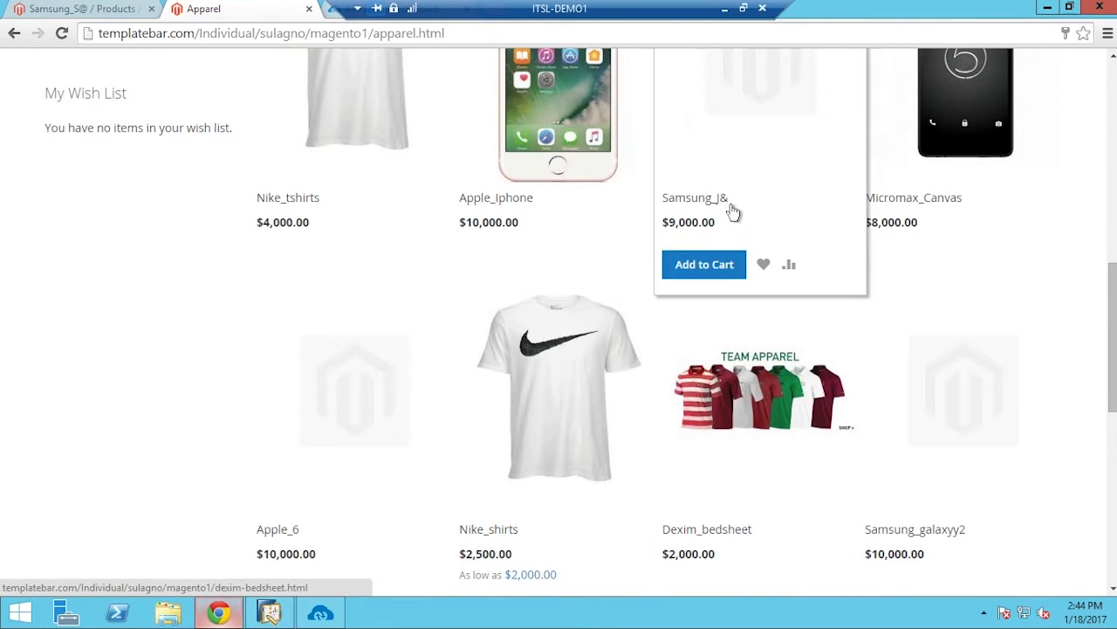
left_click(740, 273)
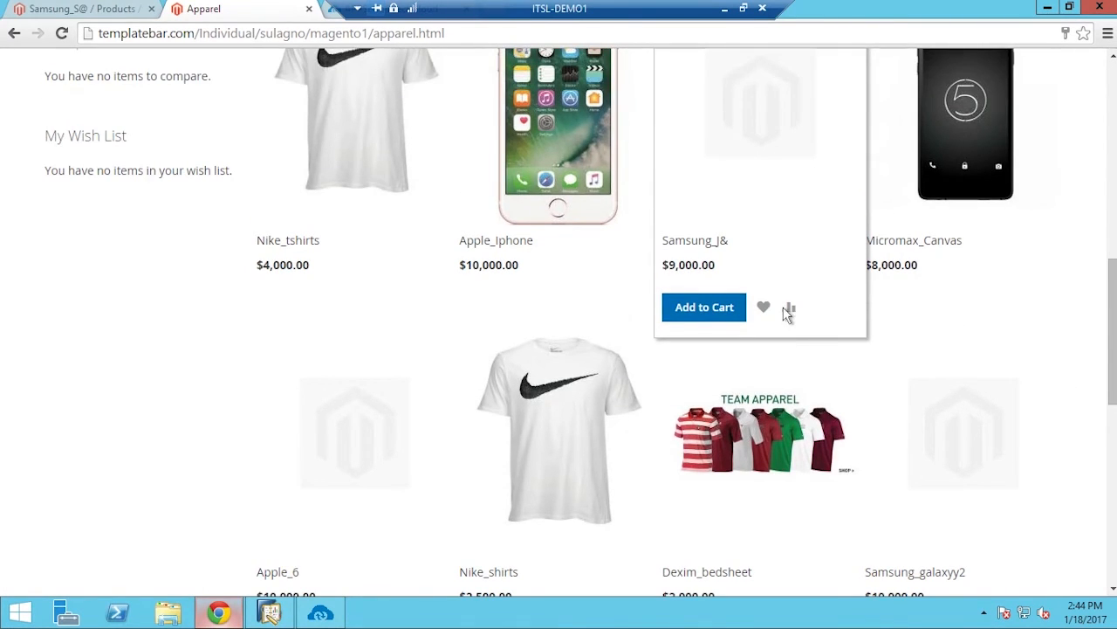
scroll(790, 316, "up", 9)
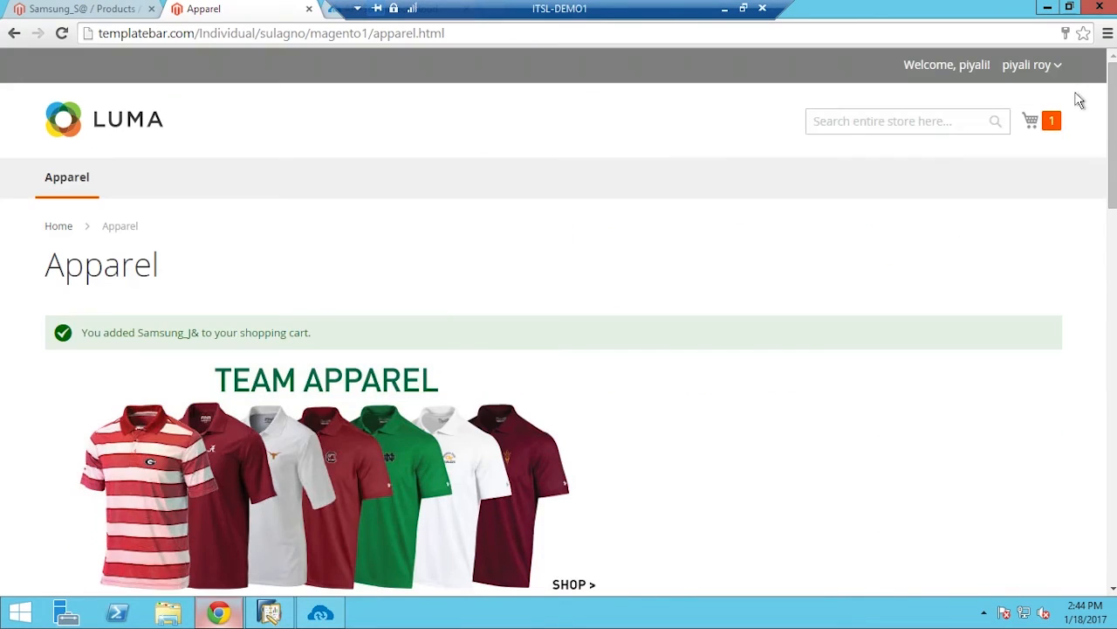
left_click(1048, 124)
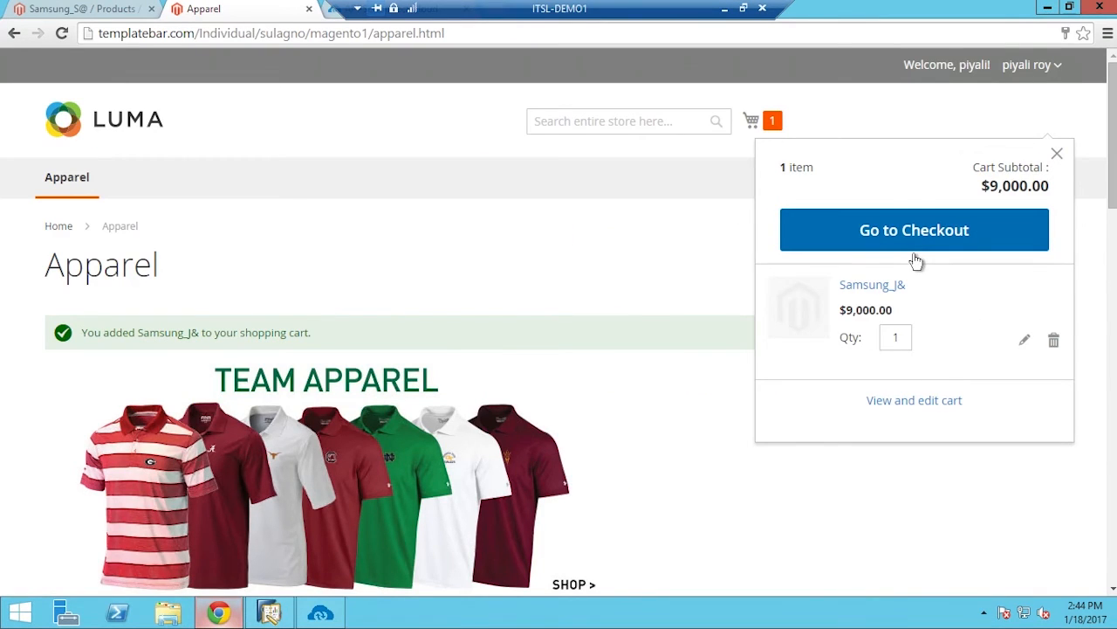
Check out with Flat Rate $5.00 shipping, reaching a $9,005.00 order total
left_click(916, 255)
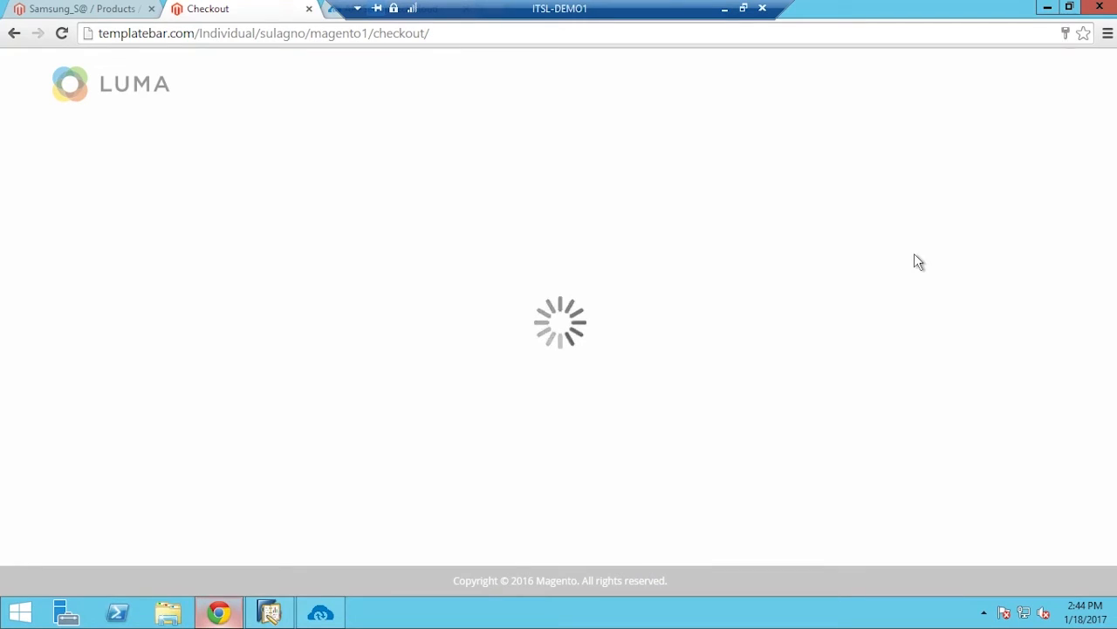
scroll(243, 464, "down", 3)
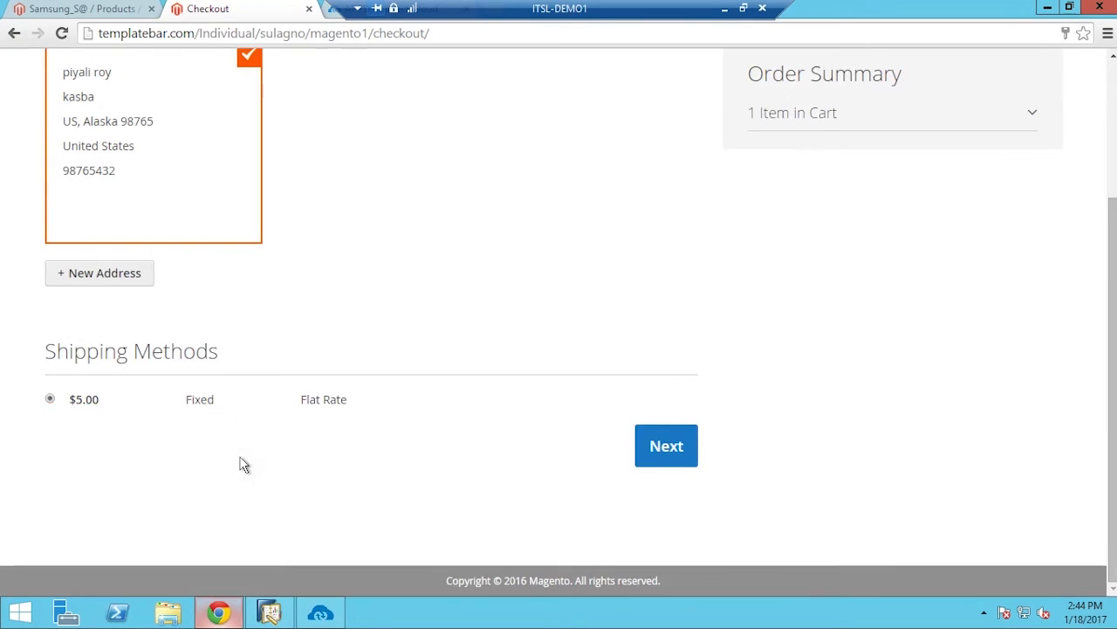
left_click(689, 446)
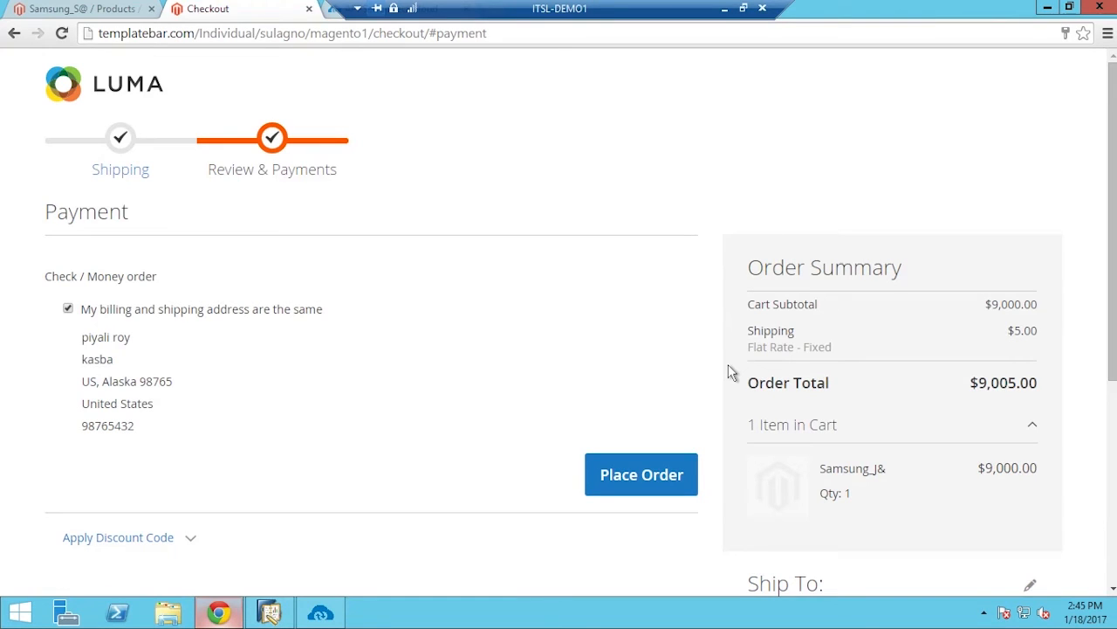
Place the order and select the new order number on the success page
left_click(666, 478)
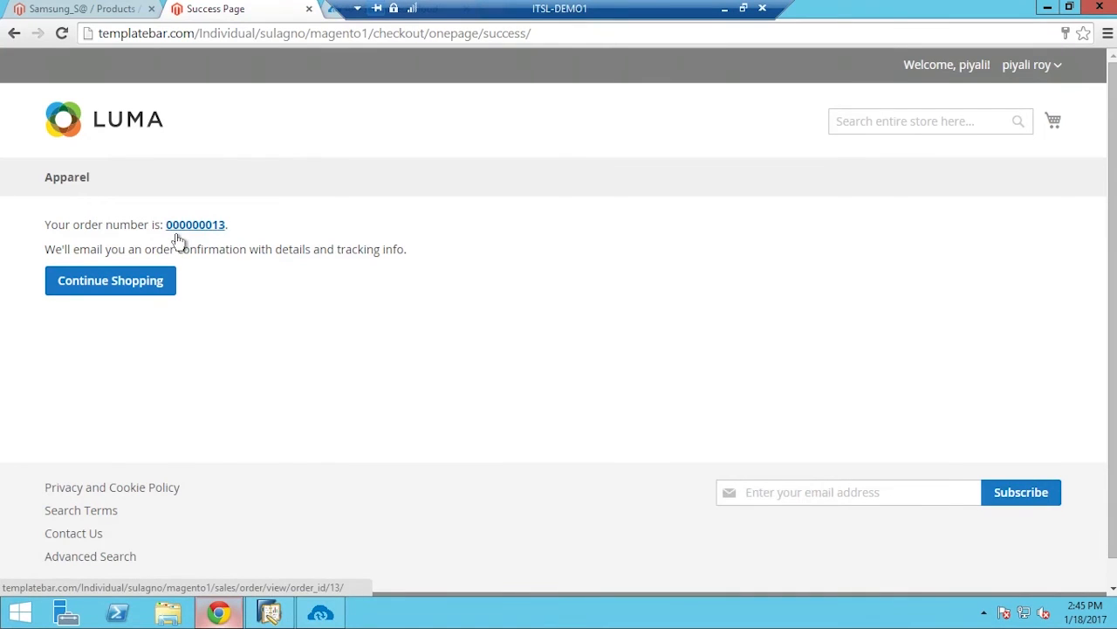
left_click_drag(165, 224, 232, 225)
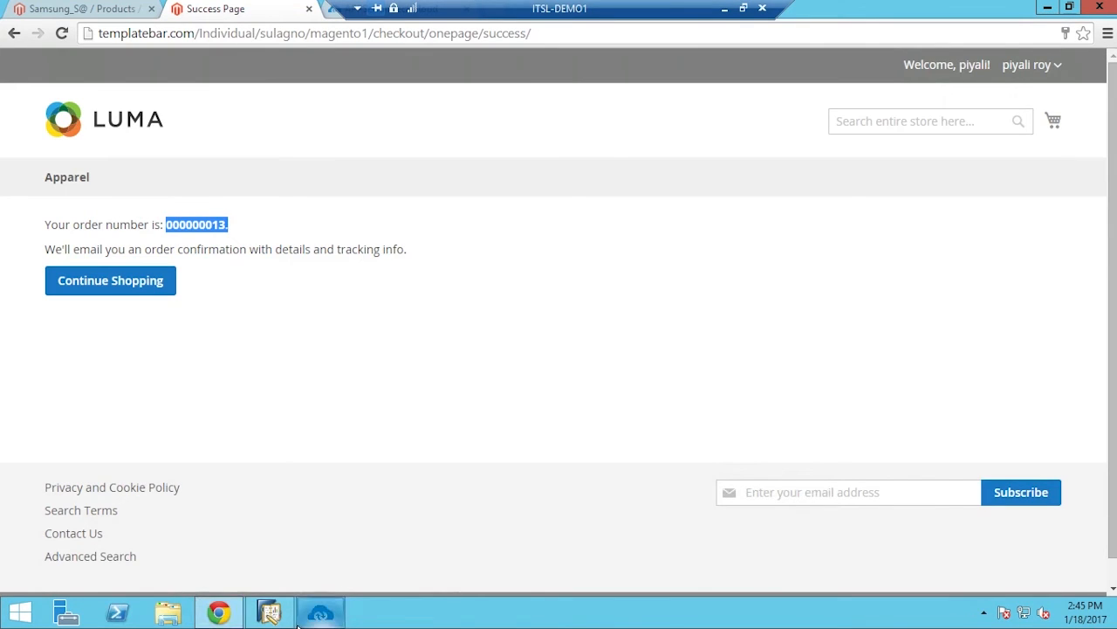
Filter magento2sapb1 by 'orde' and run the Order : Add sync into SAP
left_click(320, 612)
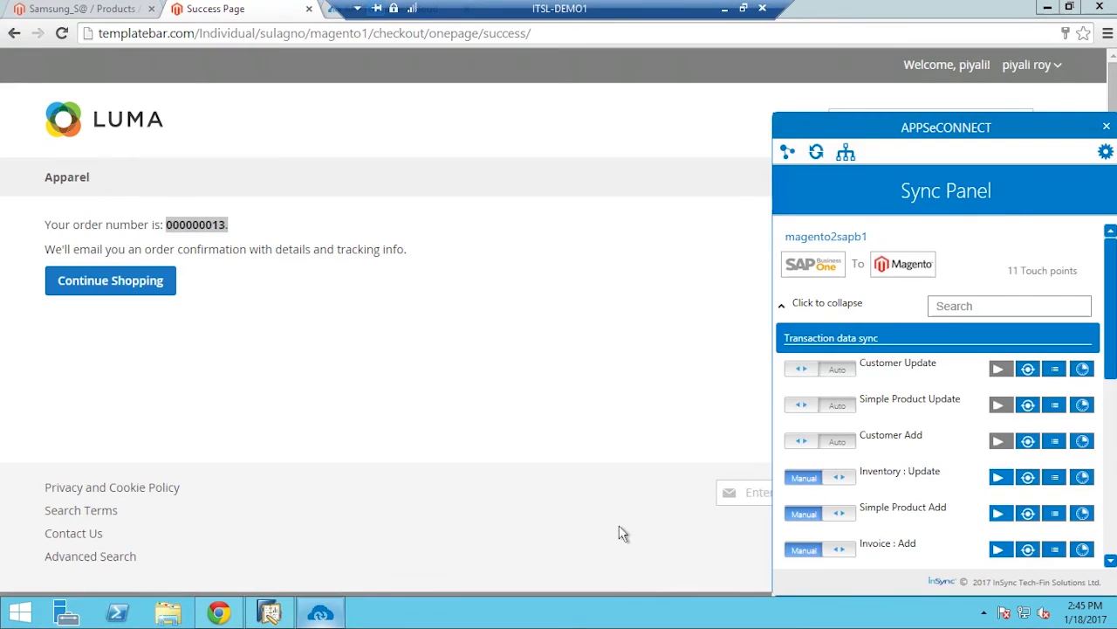
left_click(782, 302)
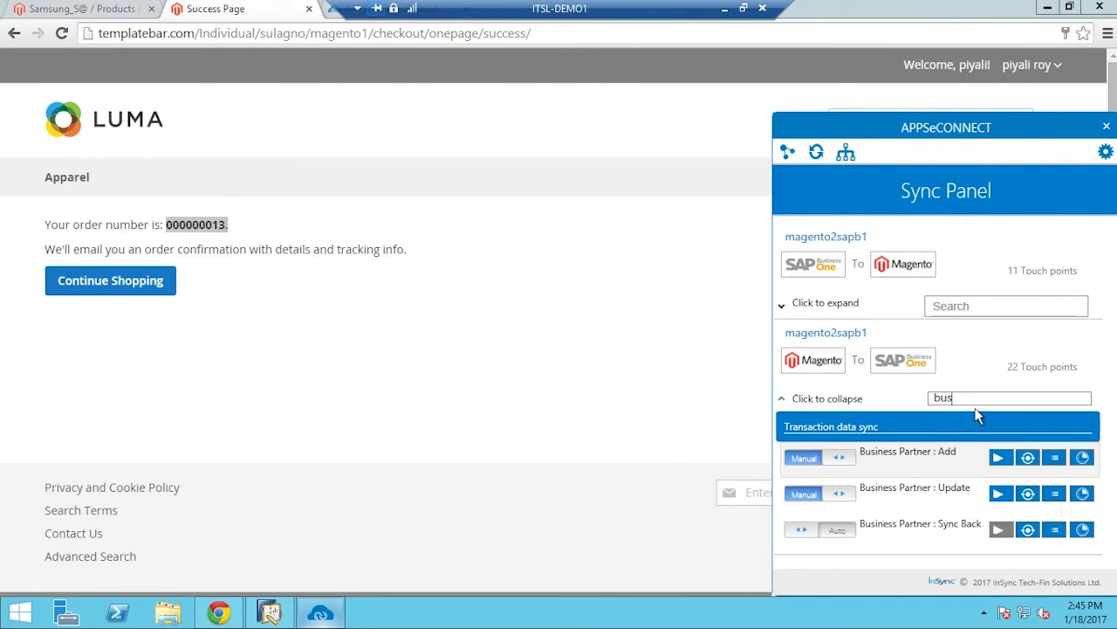
key("BackSpace")
key("BackSpace")
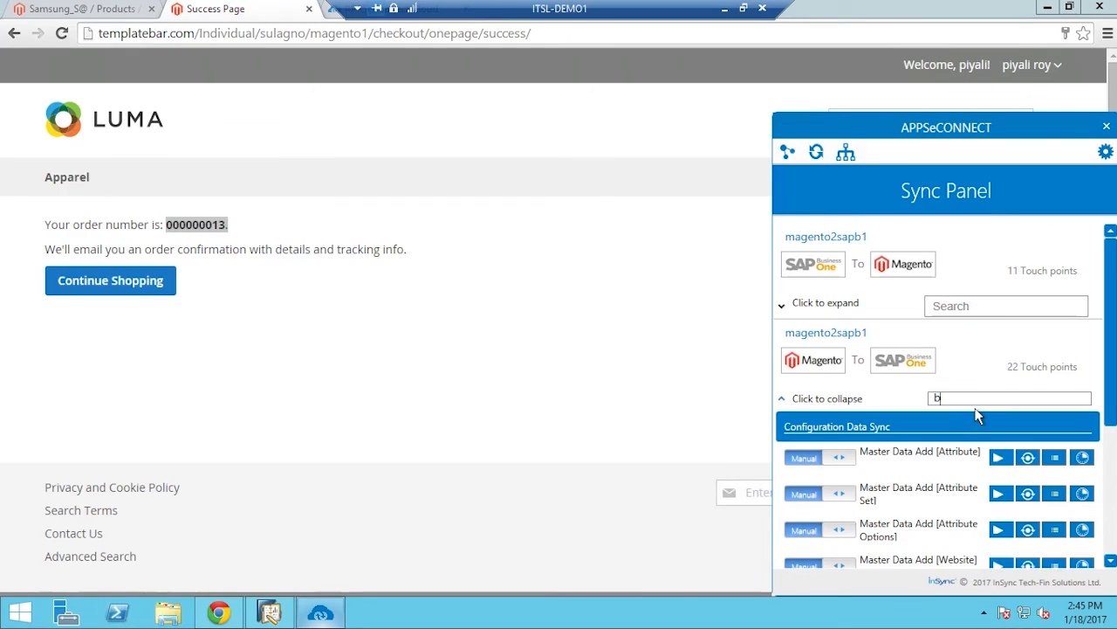
key("BackSpace")
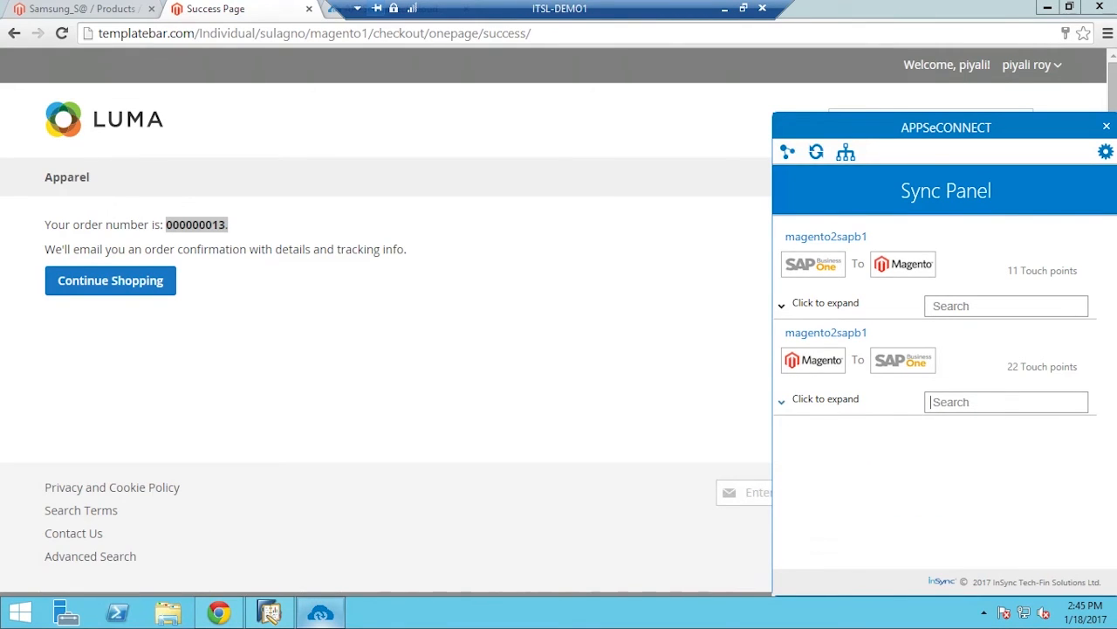
type("orde")
left_click(1010, 465)
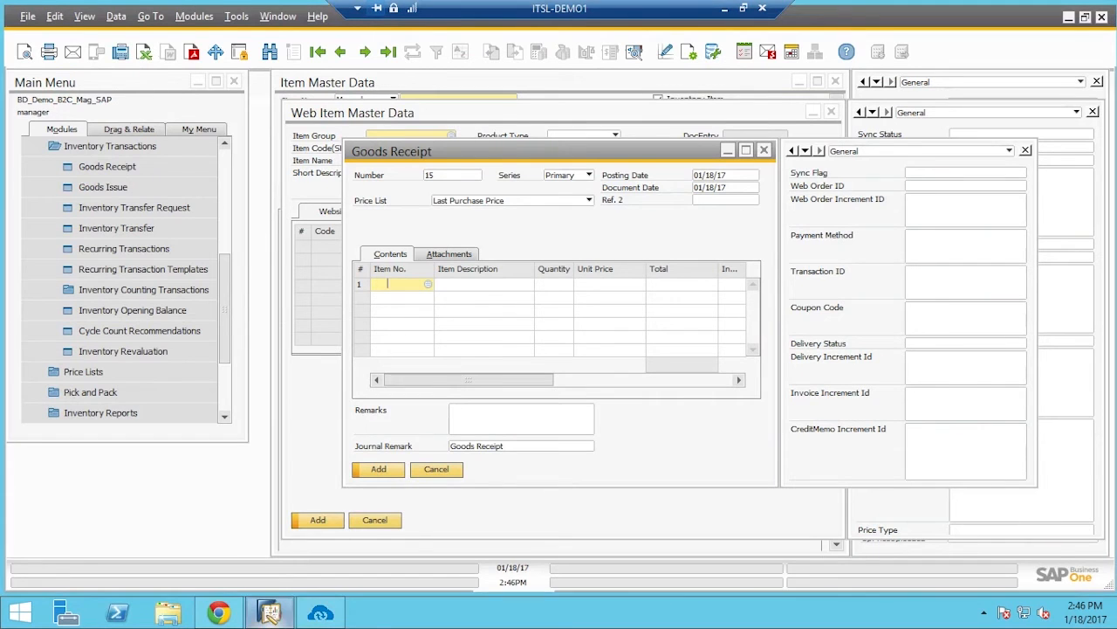
Close Goods Receipt, Web Item Master Data and Item Master Data, then expand Sales - A/R
left_click(764, 150)
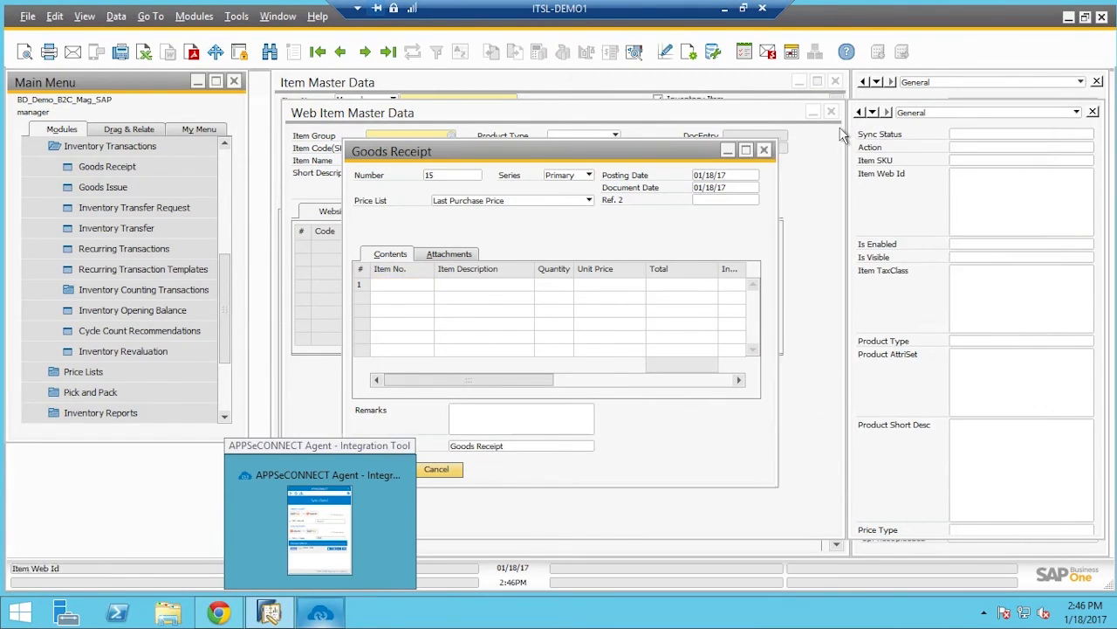
left_click(831, 112)
left_click(835, 81)
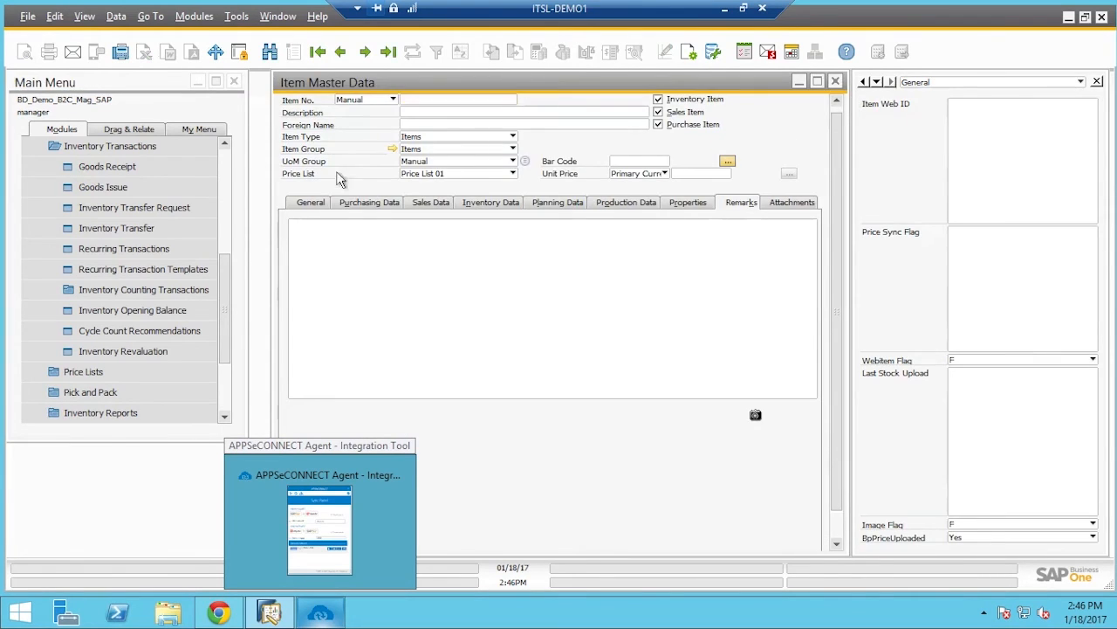
left_click(134, 154)
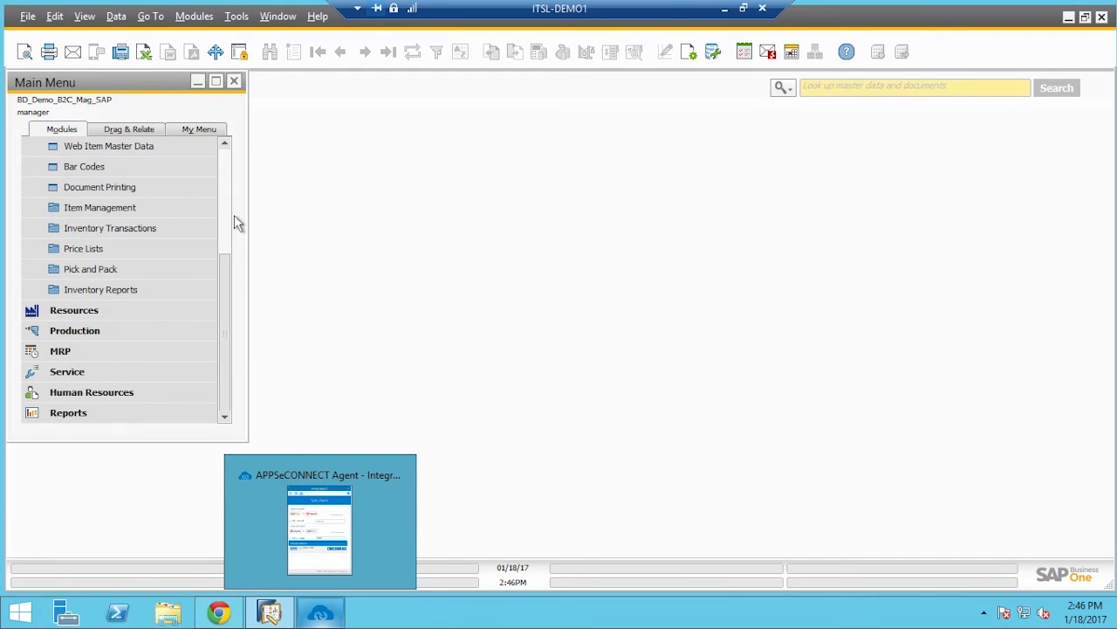
scroll(234, 215, "up", 1)
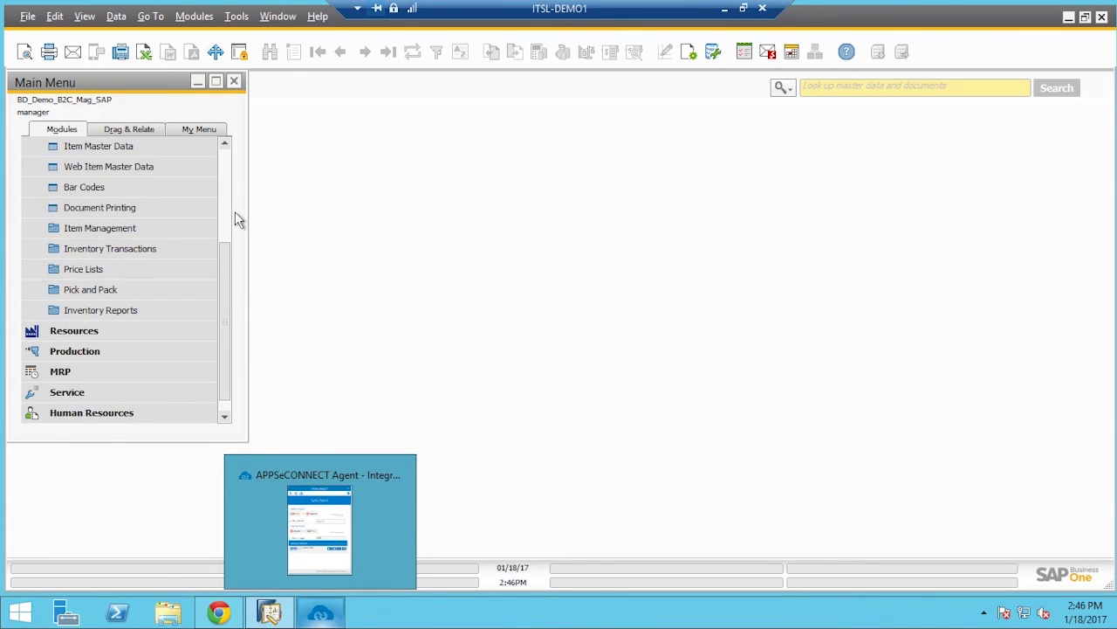
scroll(210, 209, "up", 2)
left_click(93, 175)
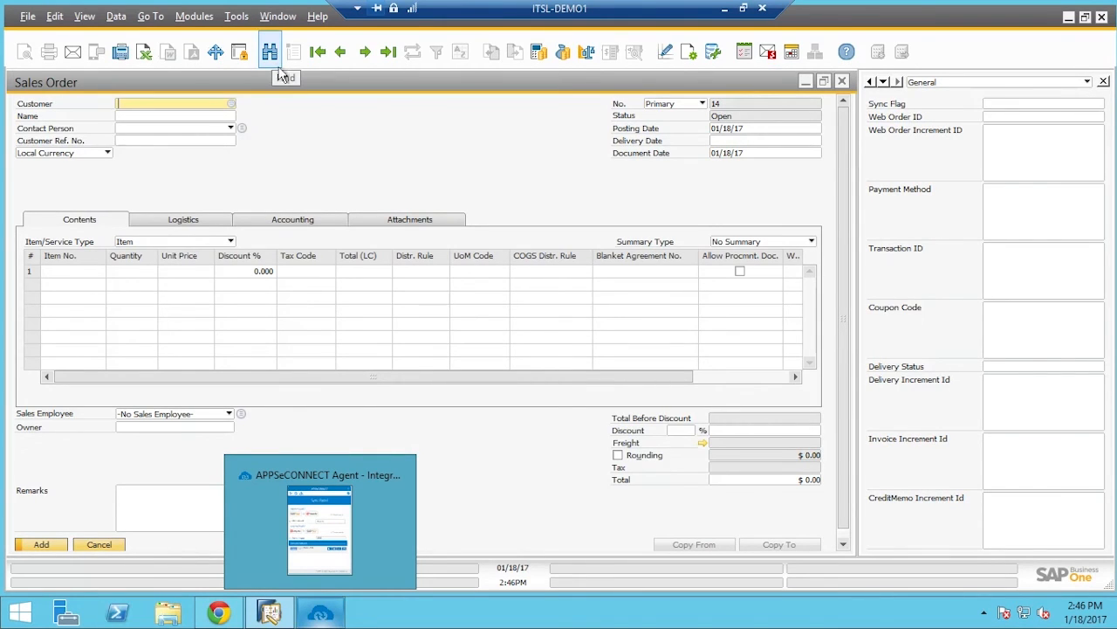
Find the sales order by its web order number in Customer Ref. No
key("ctrl+f")
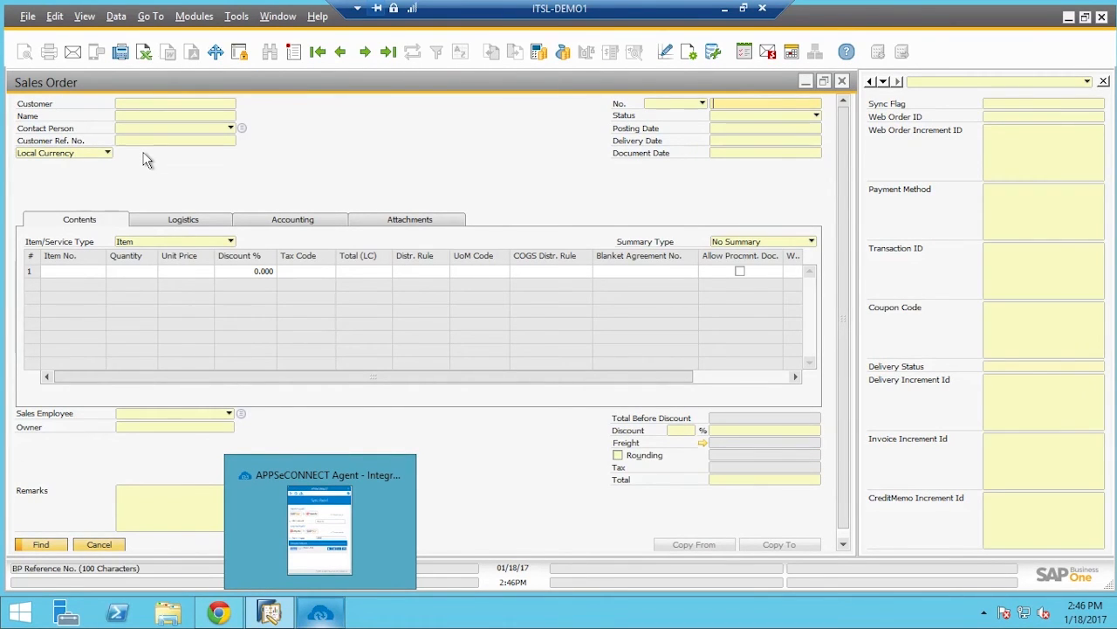
type("000000013")
left_click(844, 545)
left_click(56, 539)
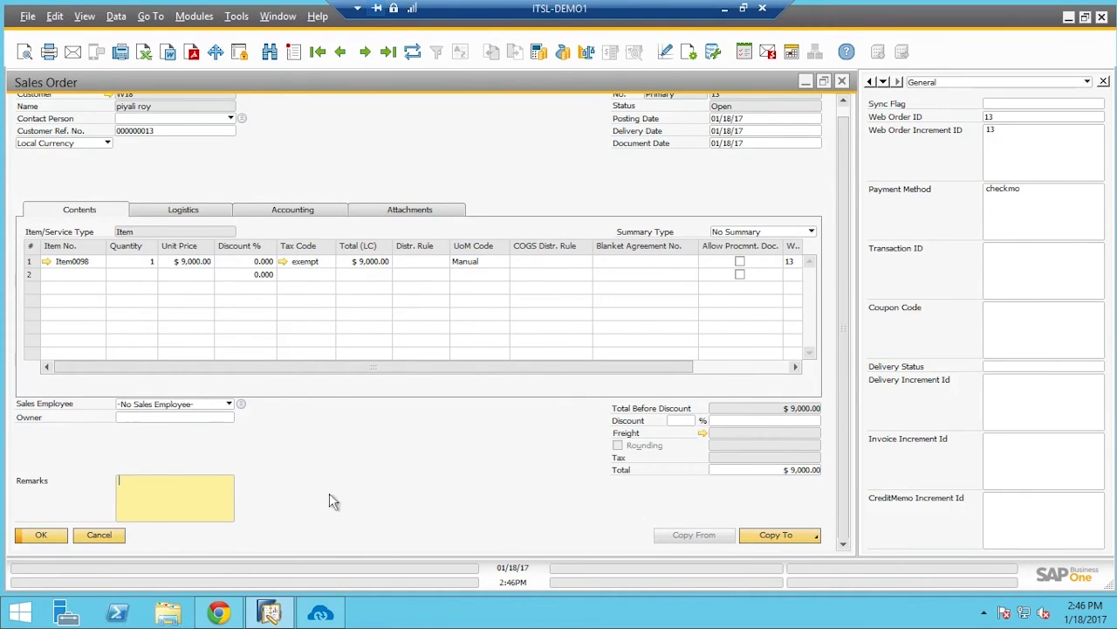
Copy sales order 13 to a delivery, enter tracking number IYAL18, and add it
left_click(795, 536)
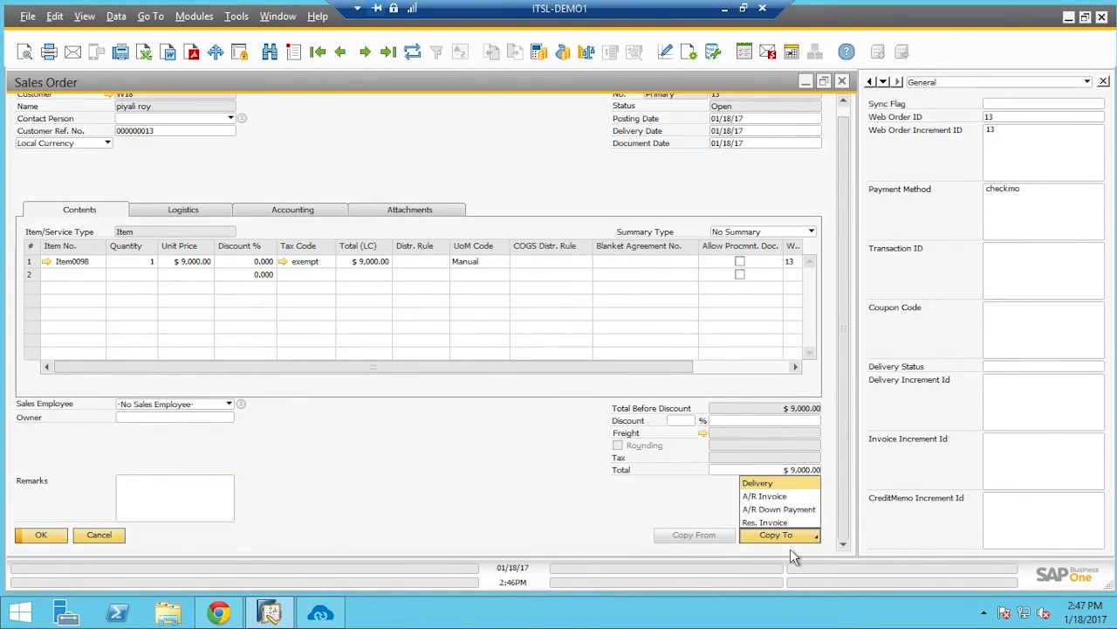
left_click(776, 499)
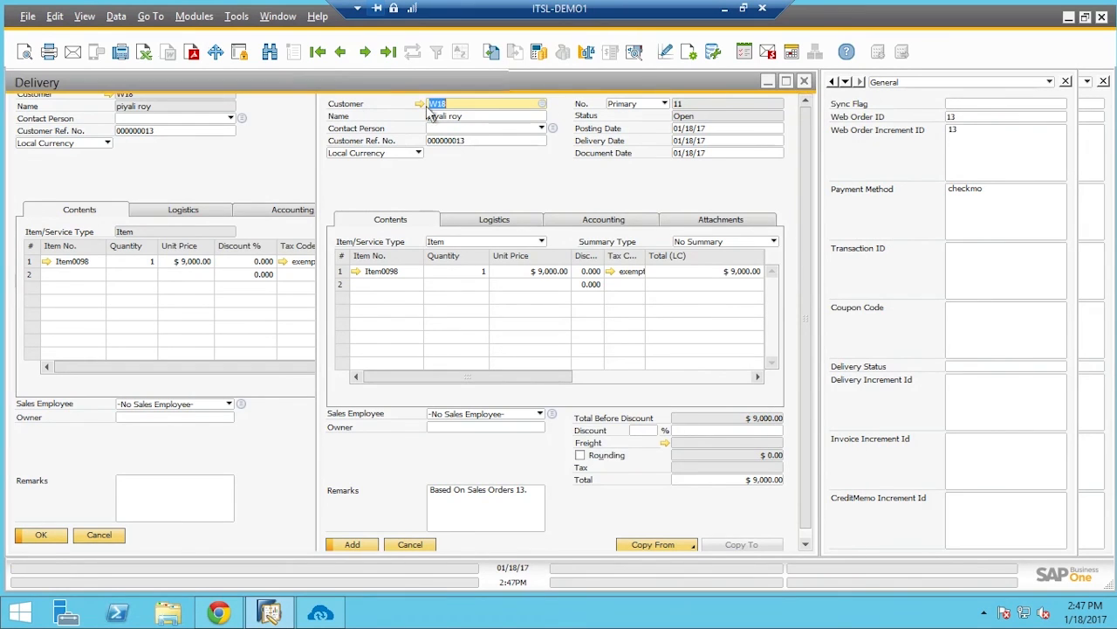
left_click(188, 223)
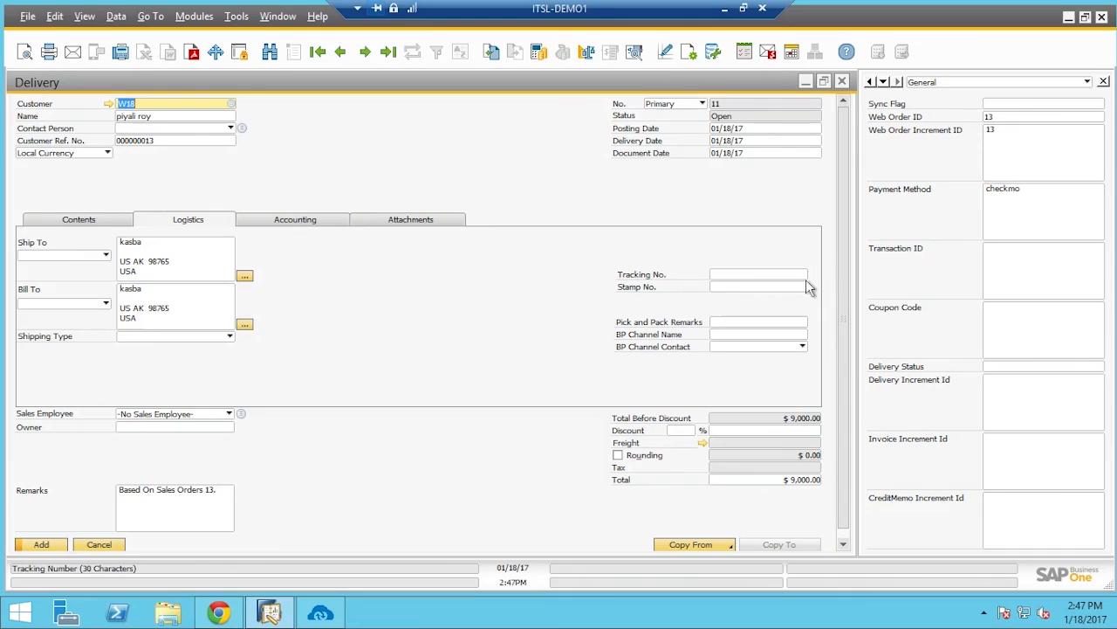
left_click(781, 275)
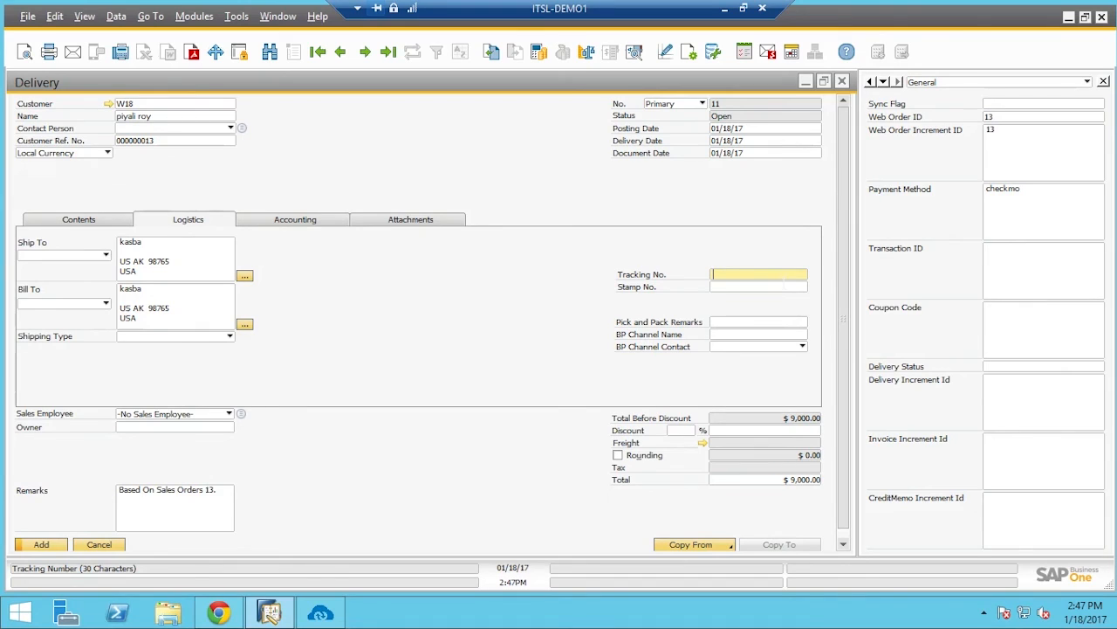
type("IYAL18")
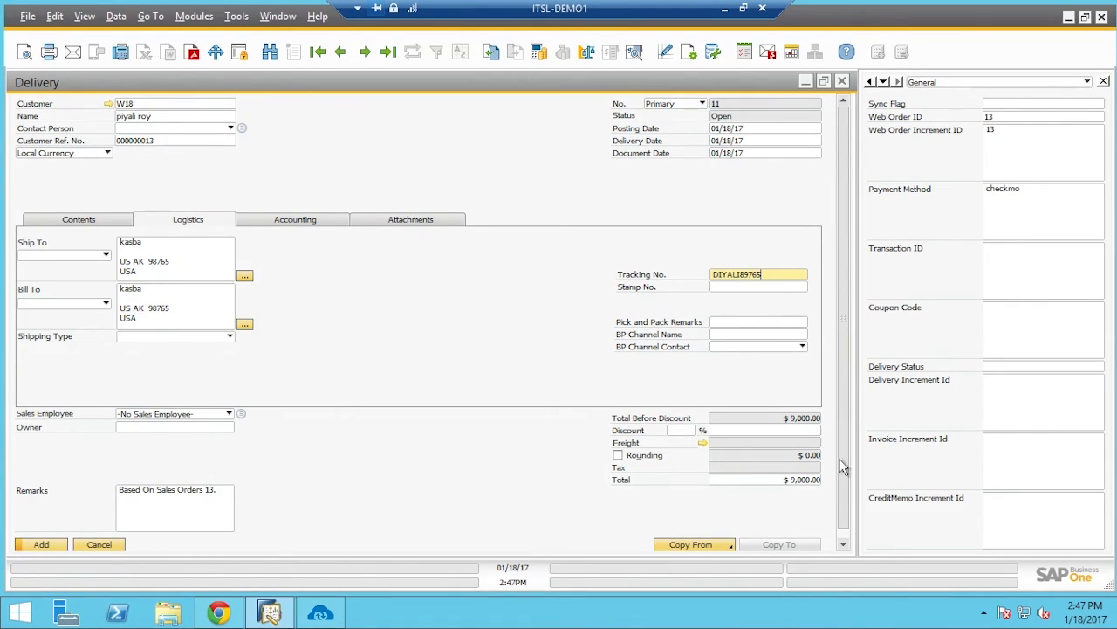
scroll(855, 496, "down", 1)
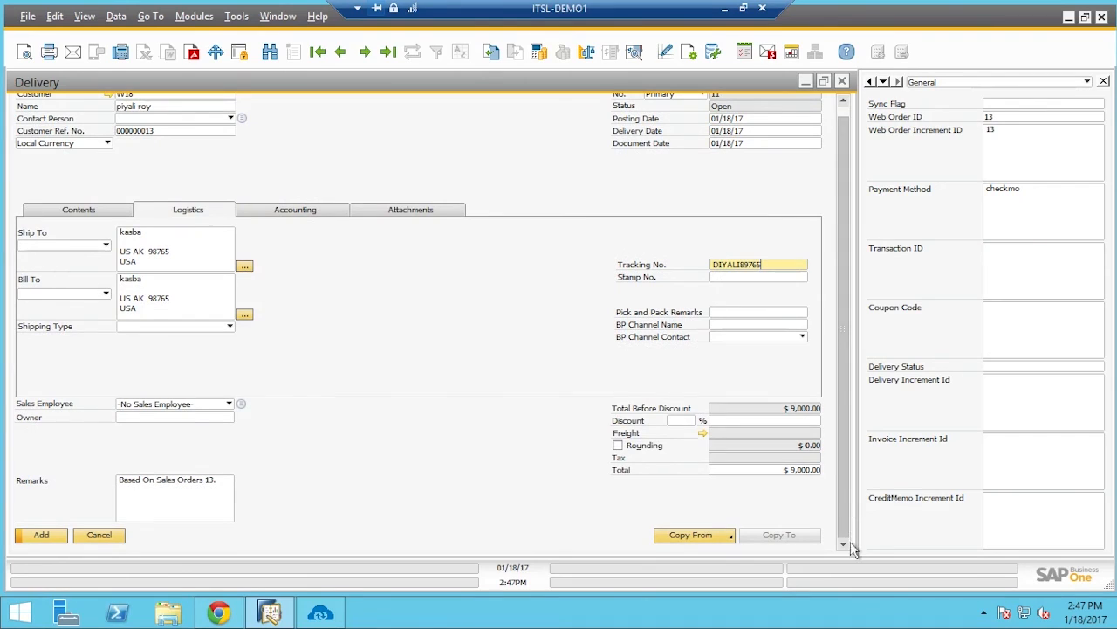
left_click(58, 538)
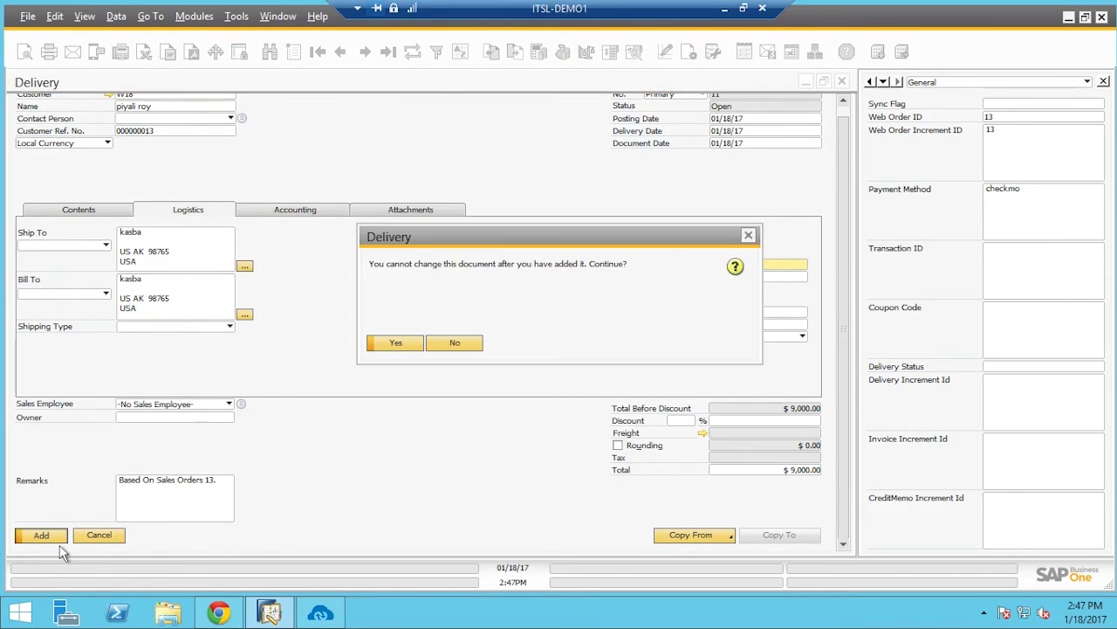
left_click(397, 347)
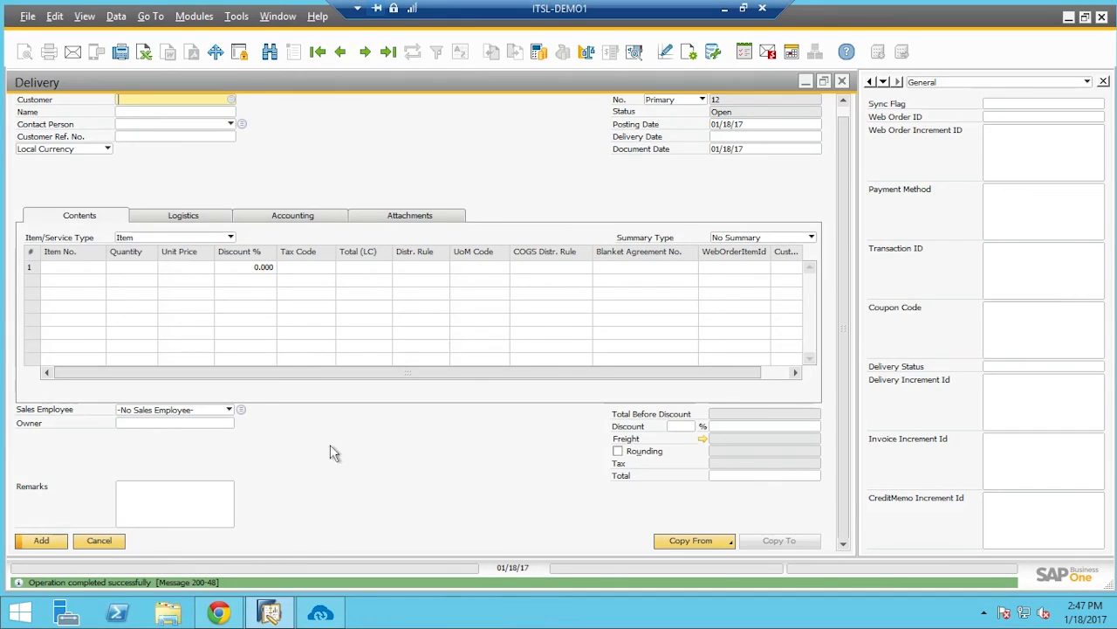
Filter the Sync Panel for shipment tasks and run the SAP-to-Magento Shipment Add sync
left_click(320, 613)
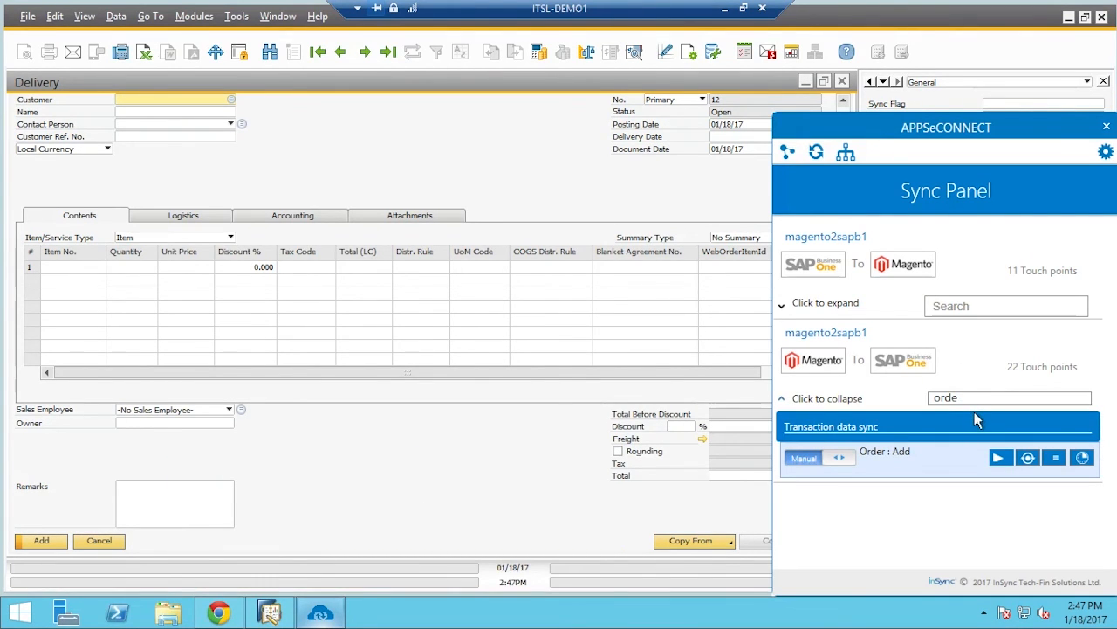
left_click(966, 311)
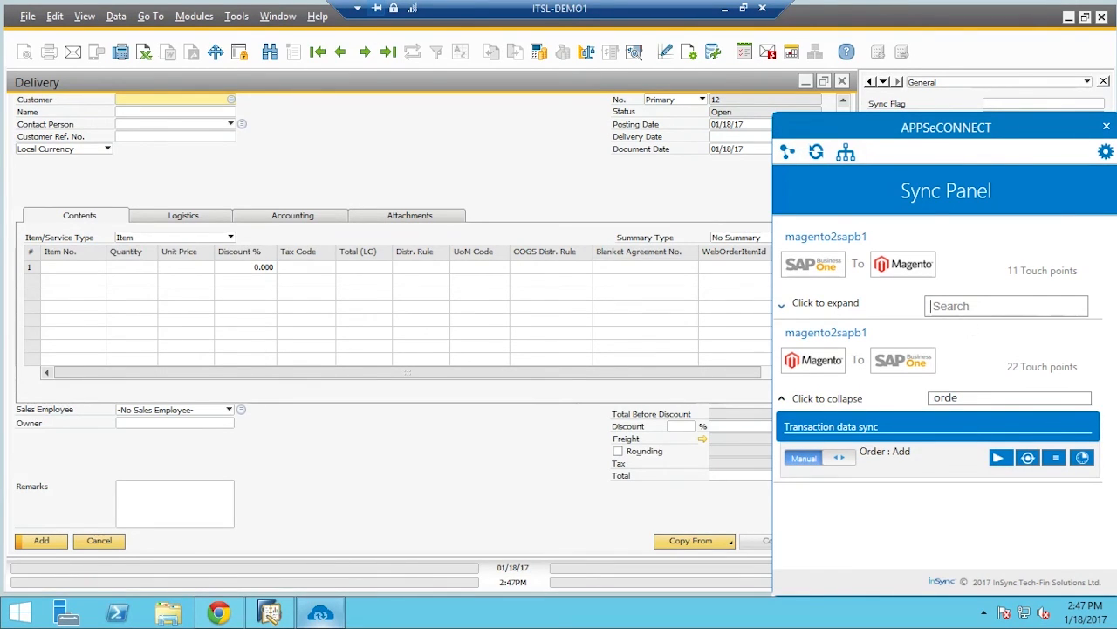
type("shipmen")
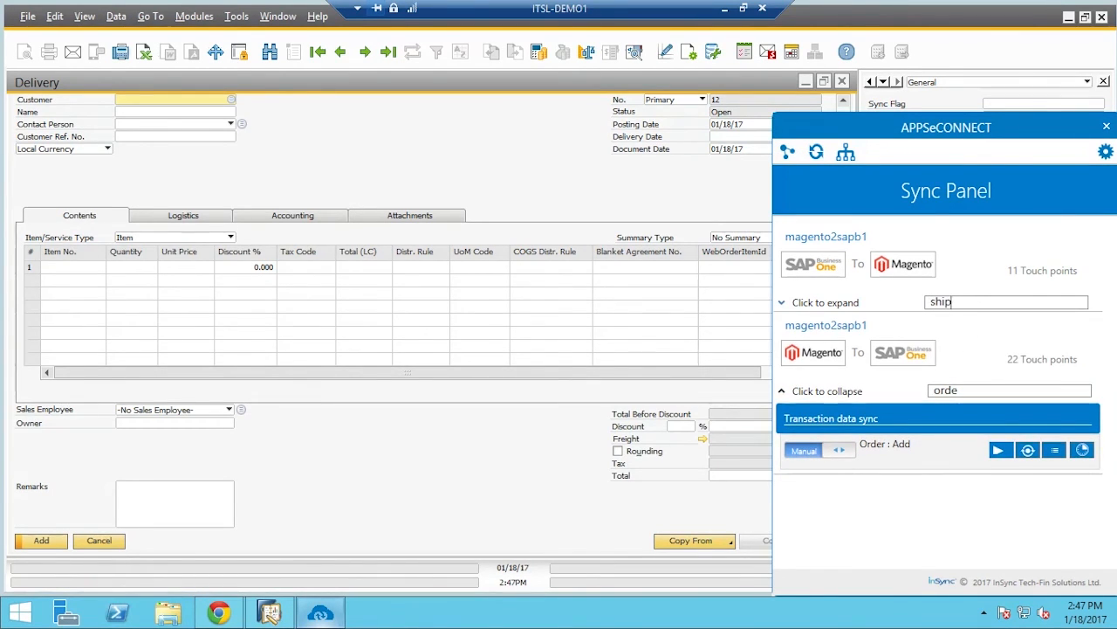
left_click(791, 307)
left_click(1001, 365)
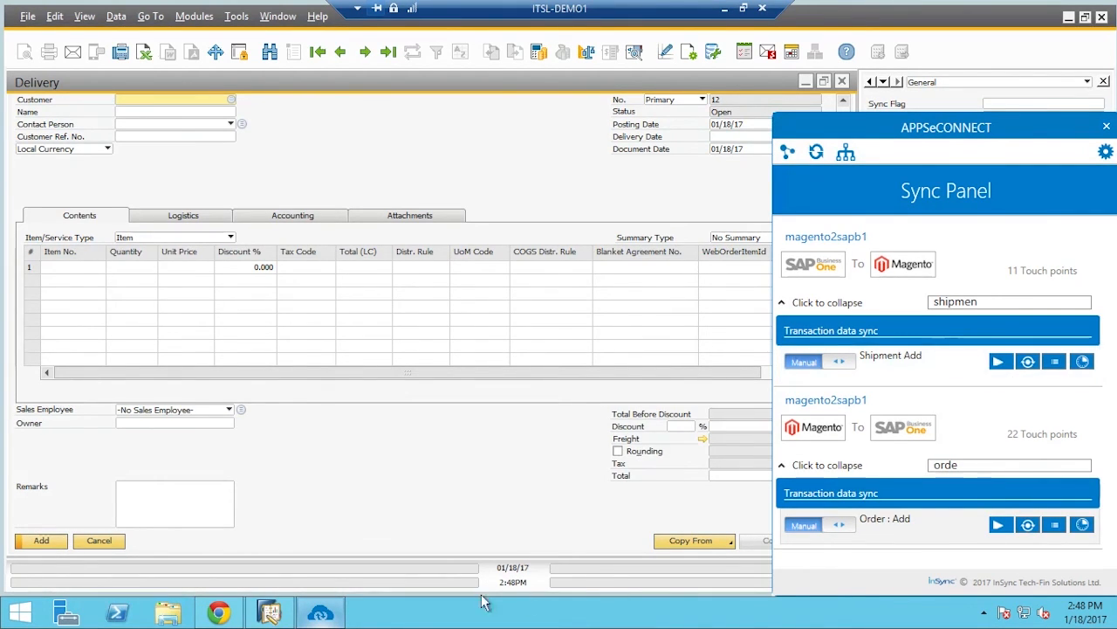
Return to the Magento admin in Chrome and go to Sales > Orders, then Sales > Shipments
left_click(218, 612)
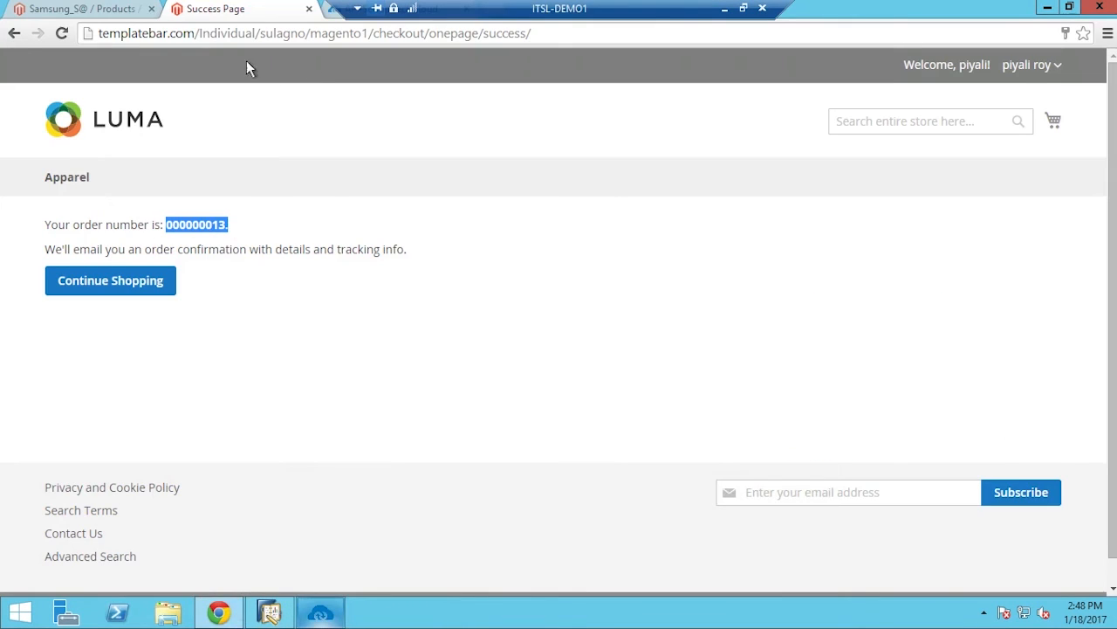
left_click(108, 12)
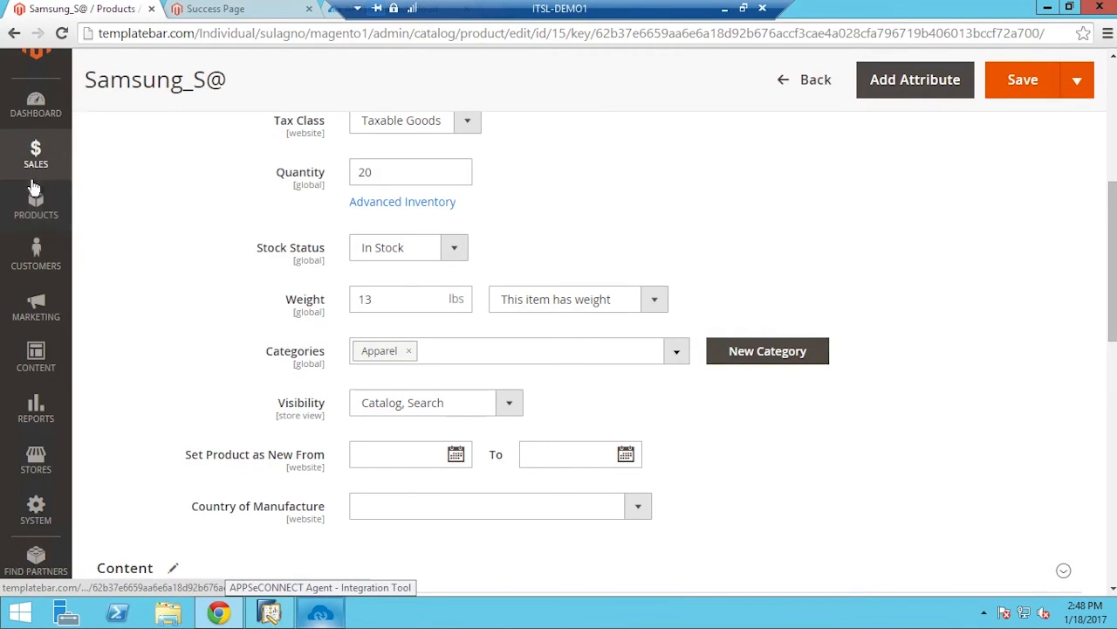
scroll(113, 182, "up", 5)
left_click(127, 166)
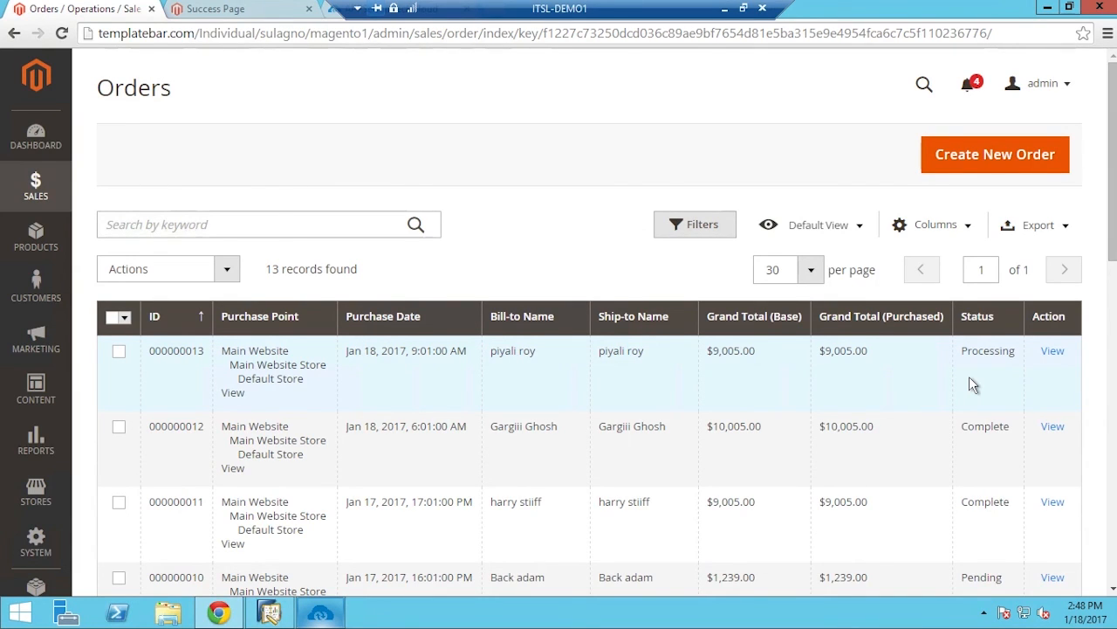
left_click(66, 199)
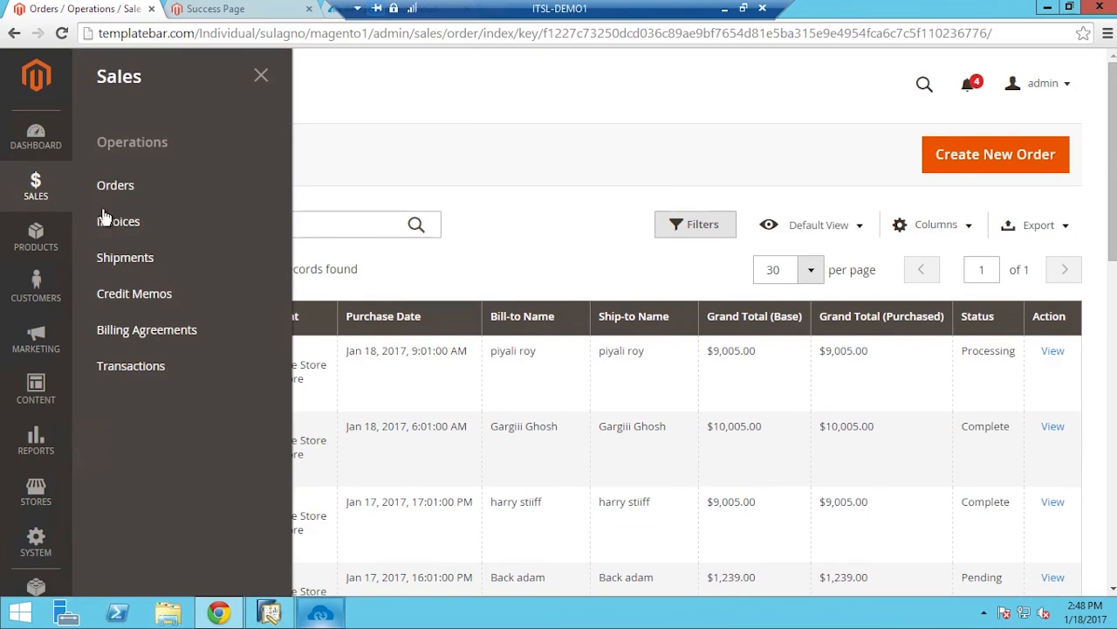
left_click(136, 264)
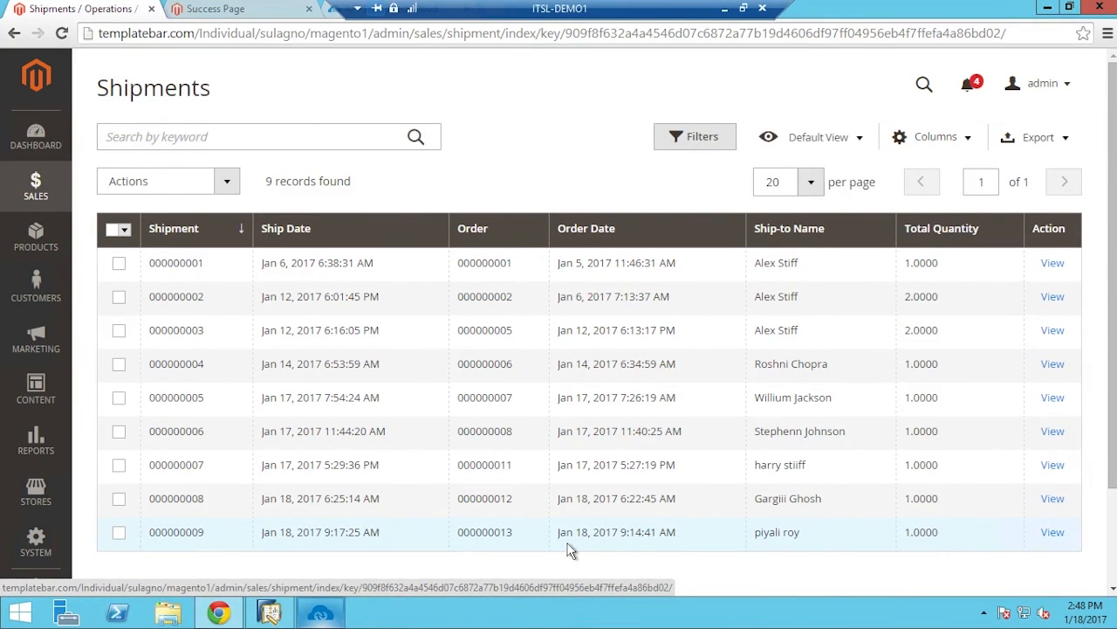
Look up delivery 11 in SAP Business One using Find mode
left_click(314, 615)
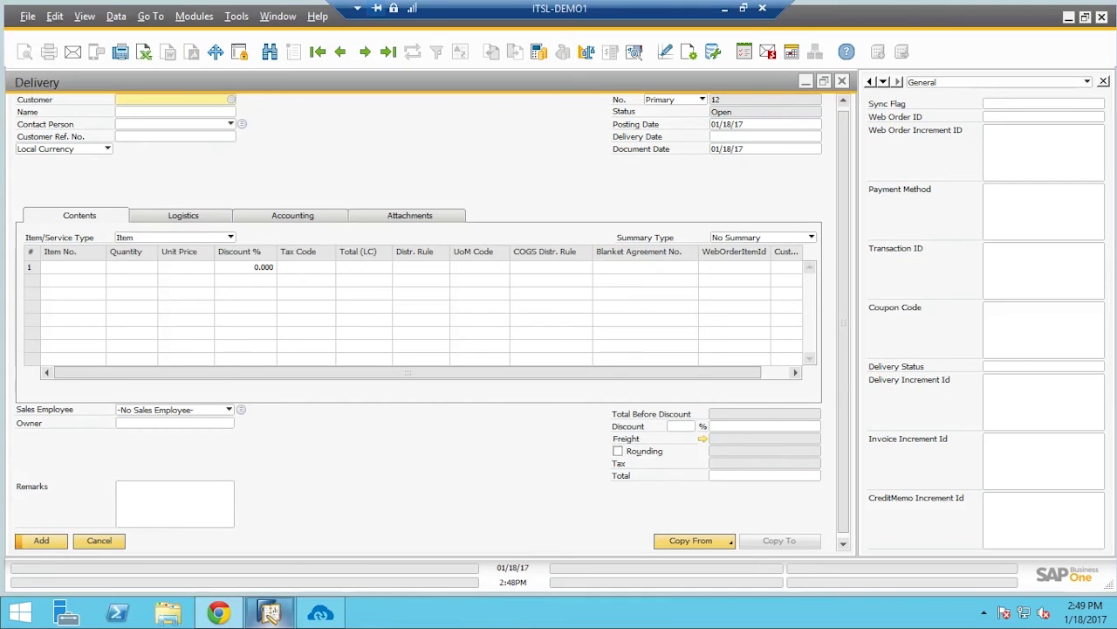
left_click(285, 70)
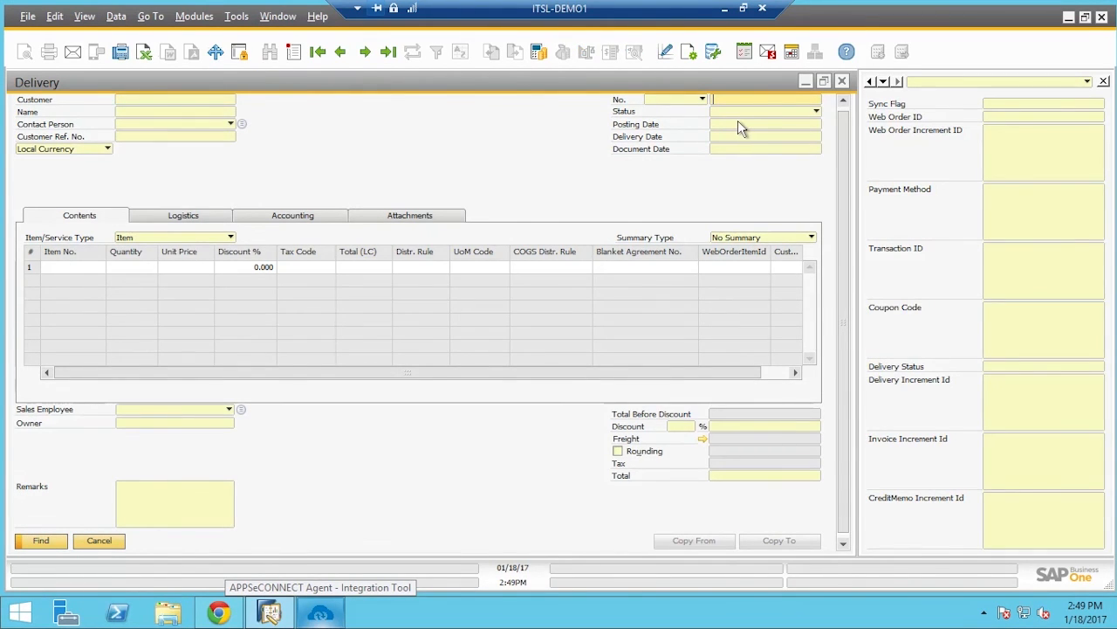
type("11")
key("Return")
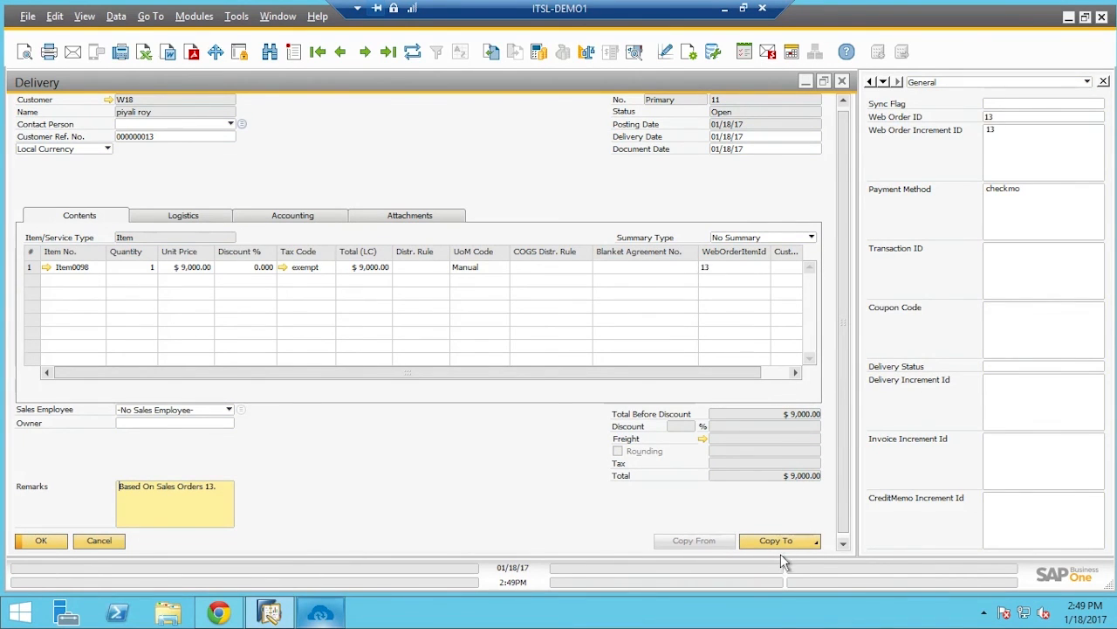
Copy delivery 11 to an A/R invoice and add it, confirming with Yes
left_click(780, 541)
left_click(766, 529)
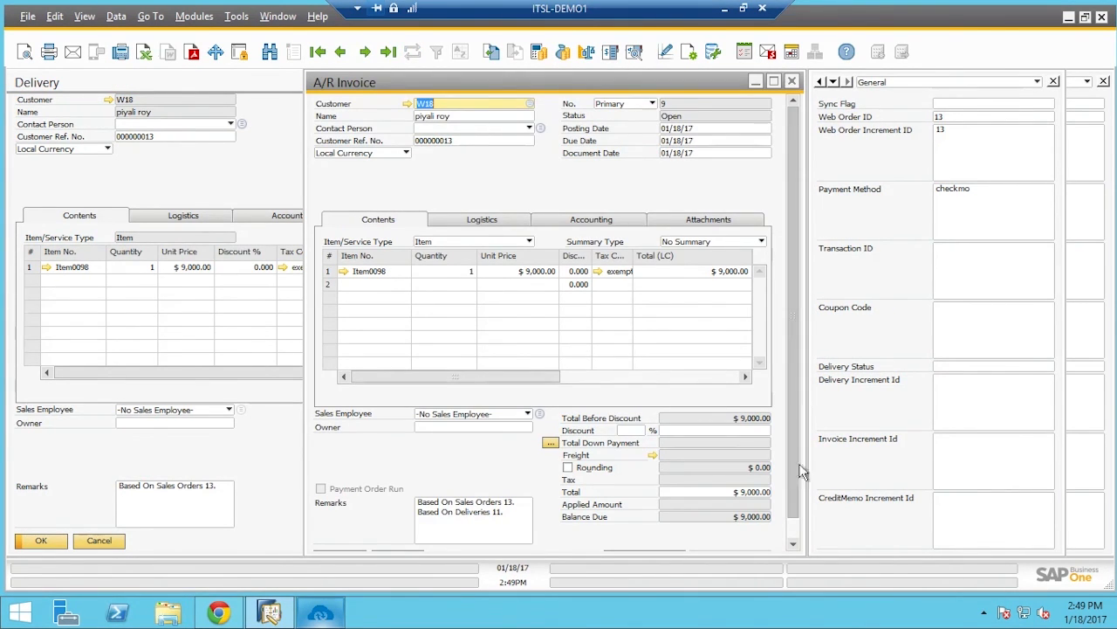
scroll(802, 472, "down", 1)
left_click(350, 538)
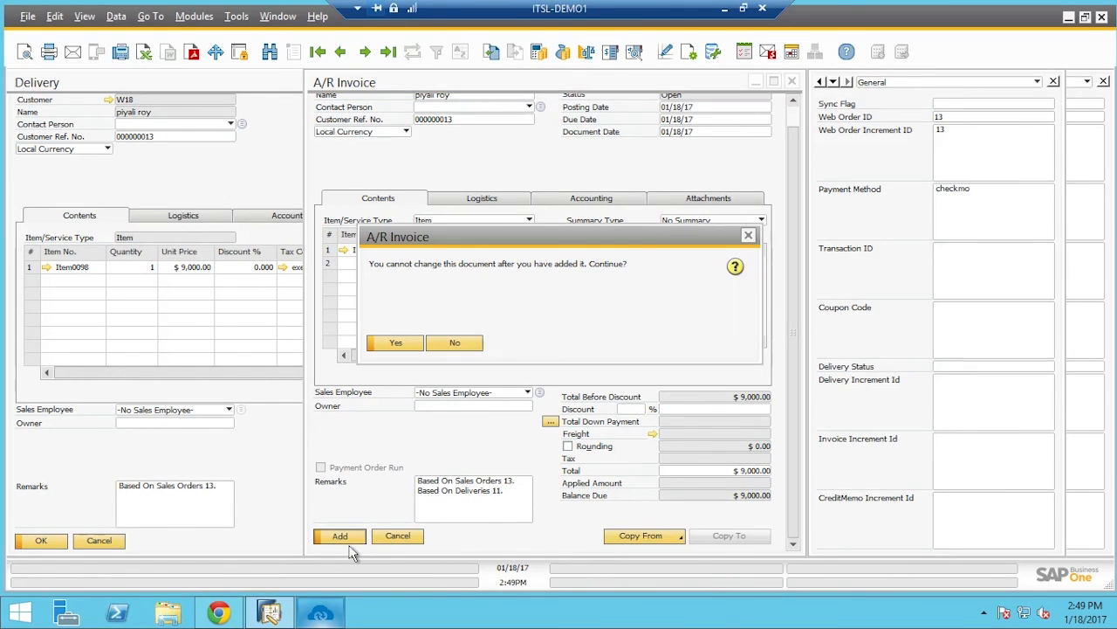
left_click(397, 343)
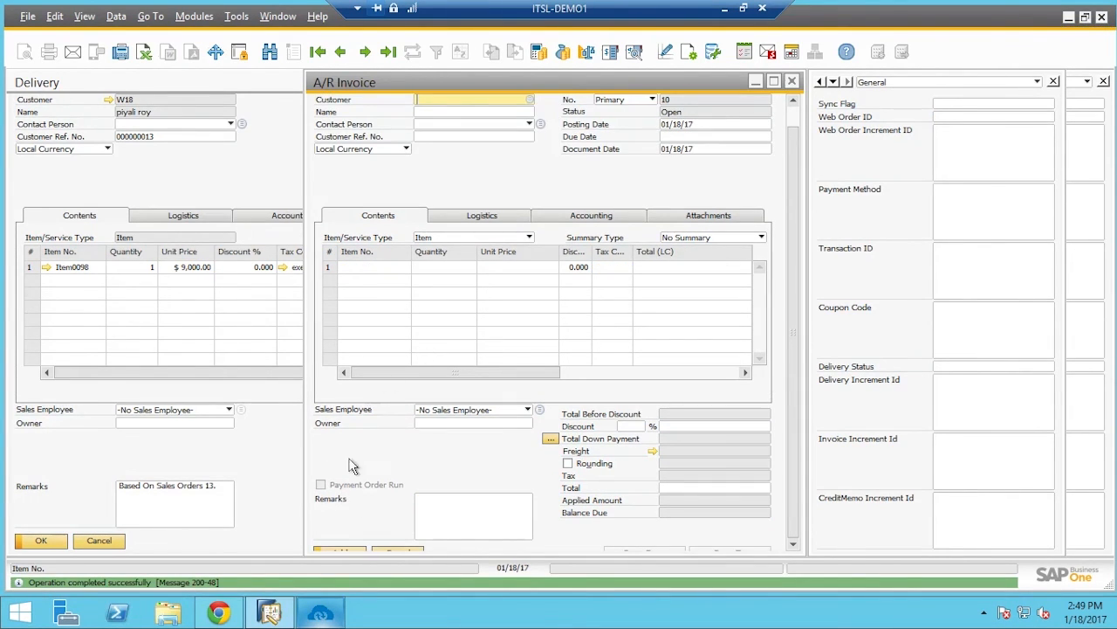
left_click(330, 616)
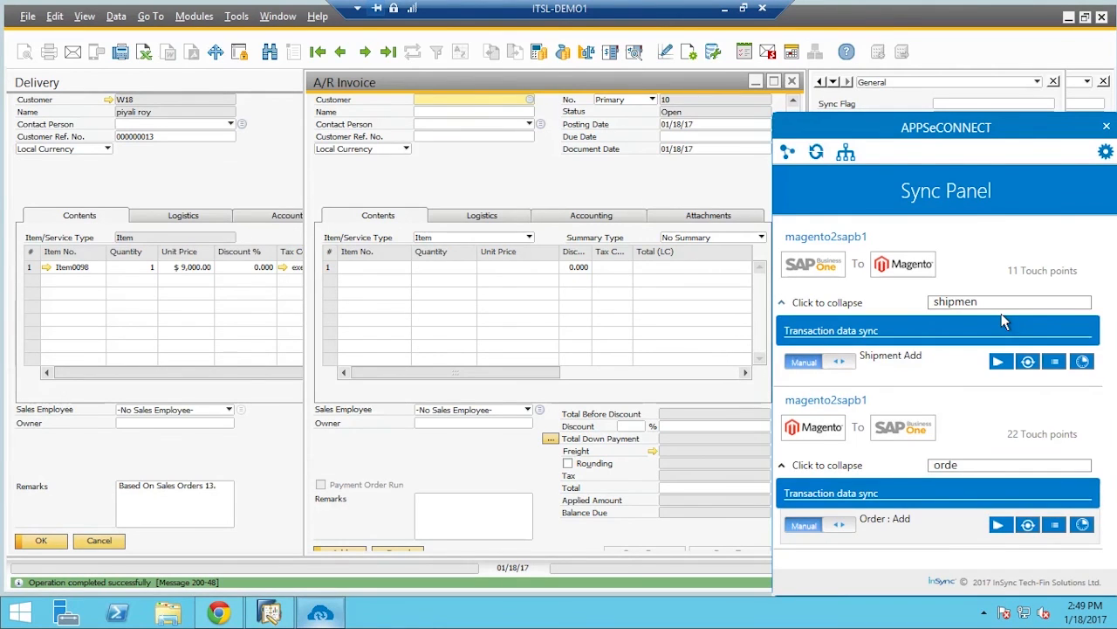
Refilter the sync list with 'invoi' and run the SAP-to-Magento Invoice : Add sync
key("BackSpace")
key("BackSpace")
key("BackSpace")
key("BackSpace")
key("BackSpace")
key("BackSpace")
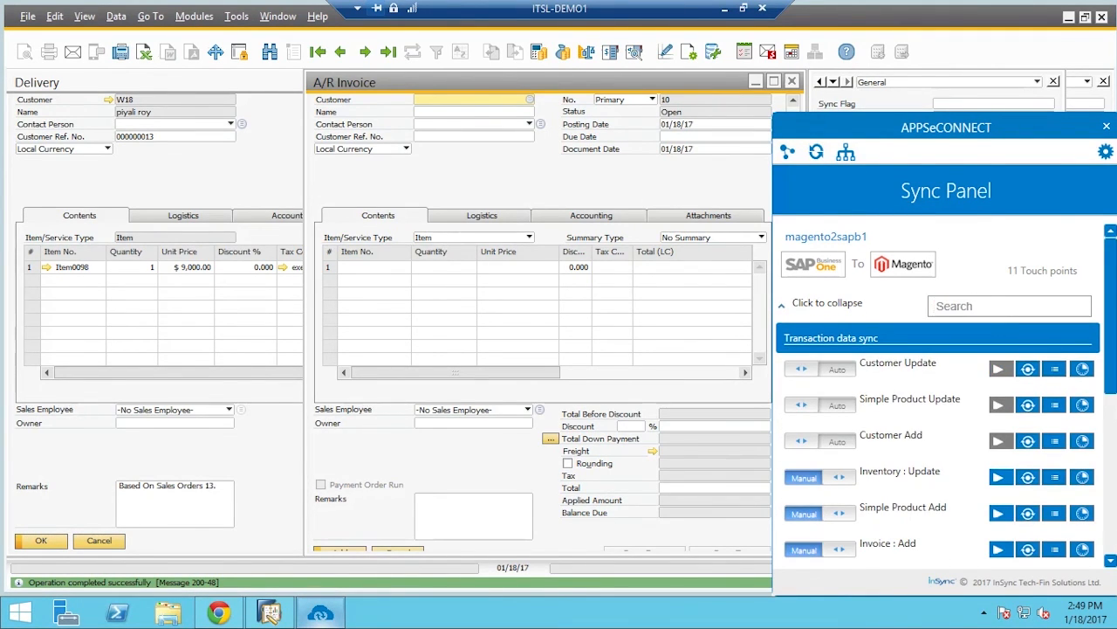
type("invoi")
left_click(1000, 359)
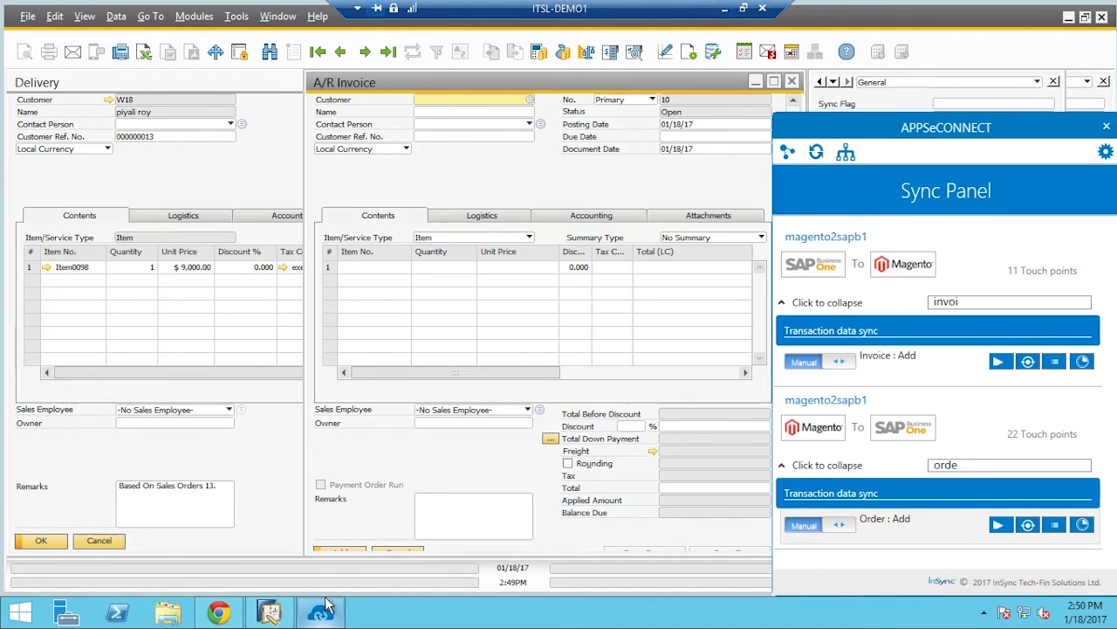
left_click(218, 612)
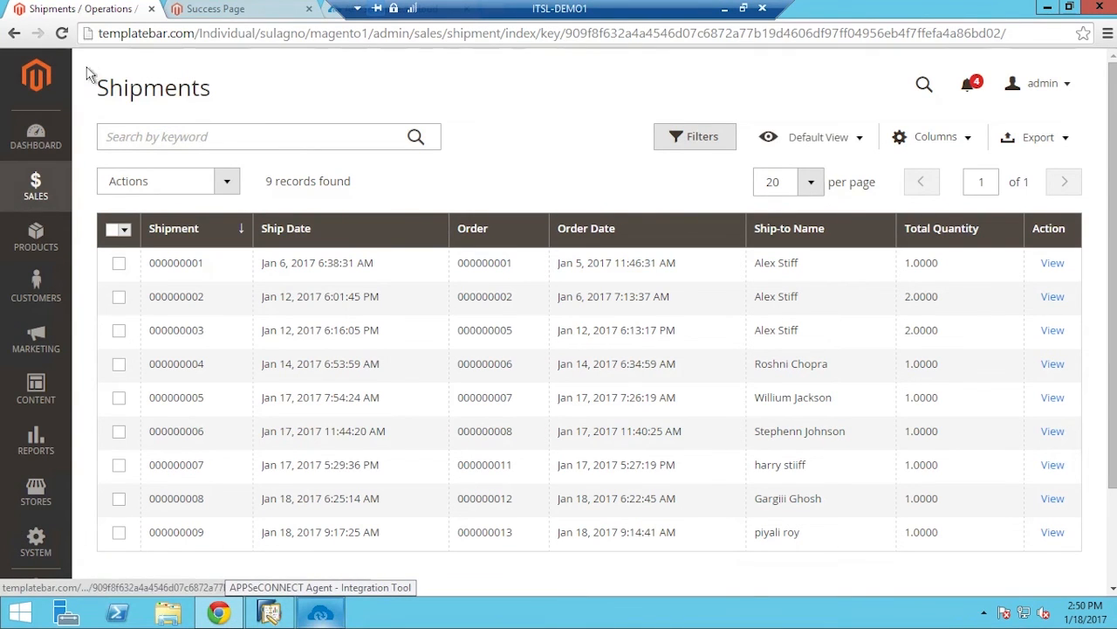
Check order 000000013 is Complete under Sales > Orders, then open Sales > Invoices
left_click(68, 187)
left_click(128, 199)
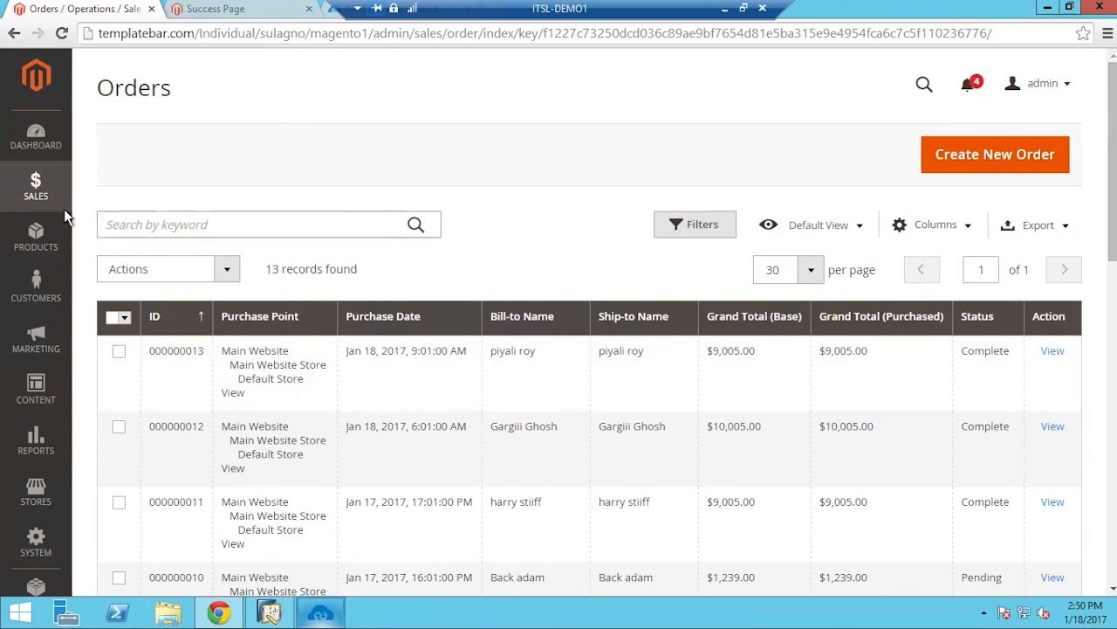
left_click(61, 209)
left_click(117, 231)
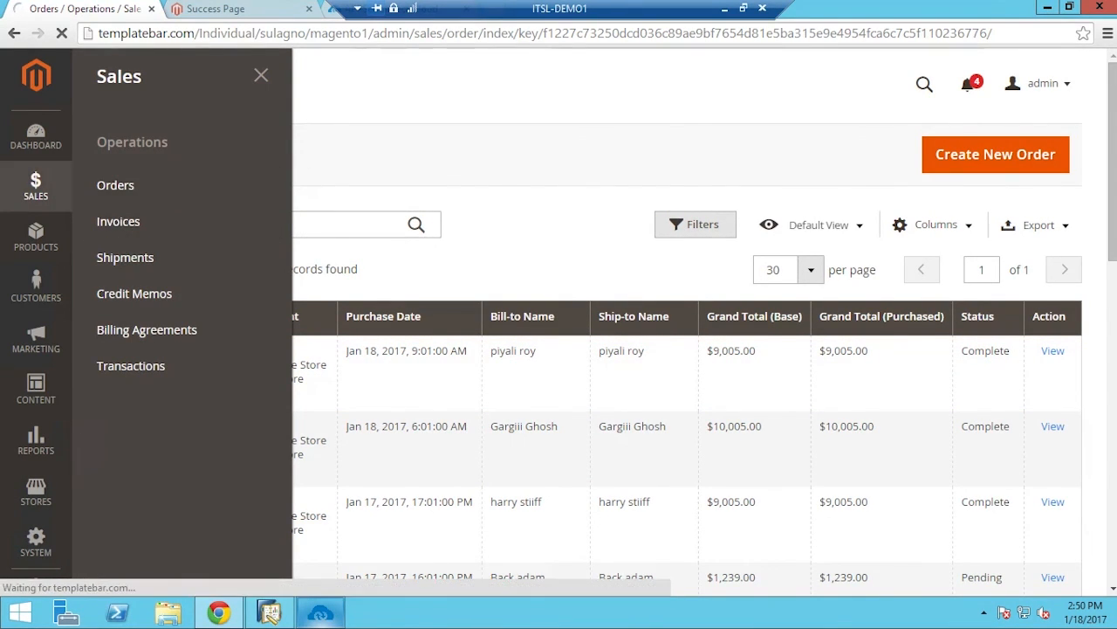